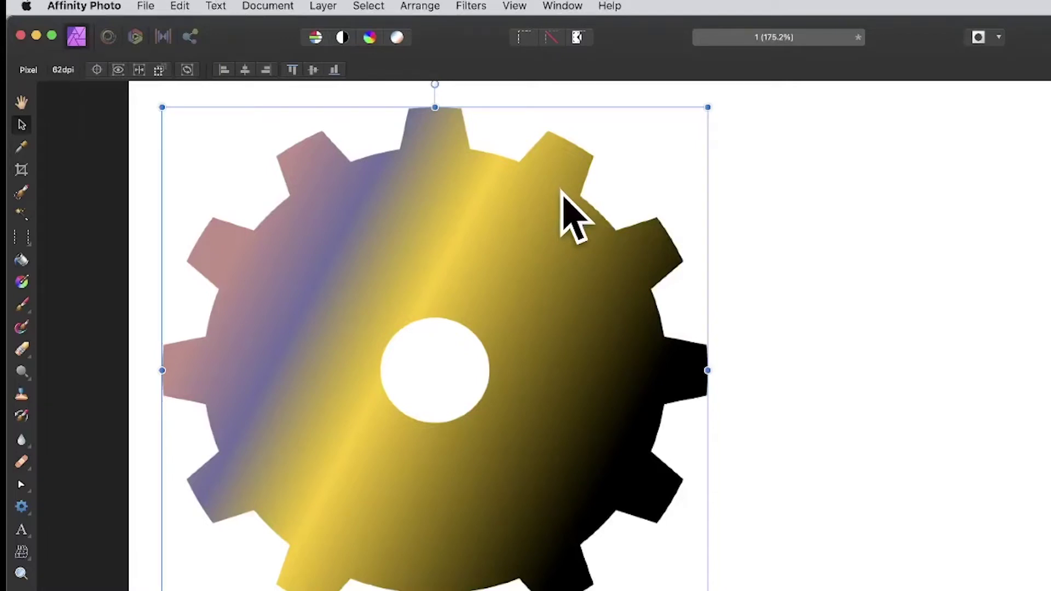
- Open the gear image in the Liquify Persona
{"action": "scroll", "coordinate": [561, 190], "scroll_direction": "right", "scroll_amount": 2}
{"action": "scroll", "coordinate": [561, 191], "scroll_direction": "up", "scroll_amount": 1}
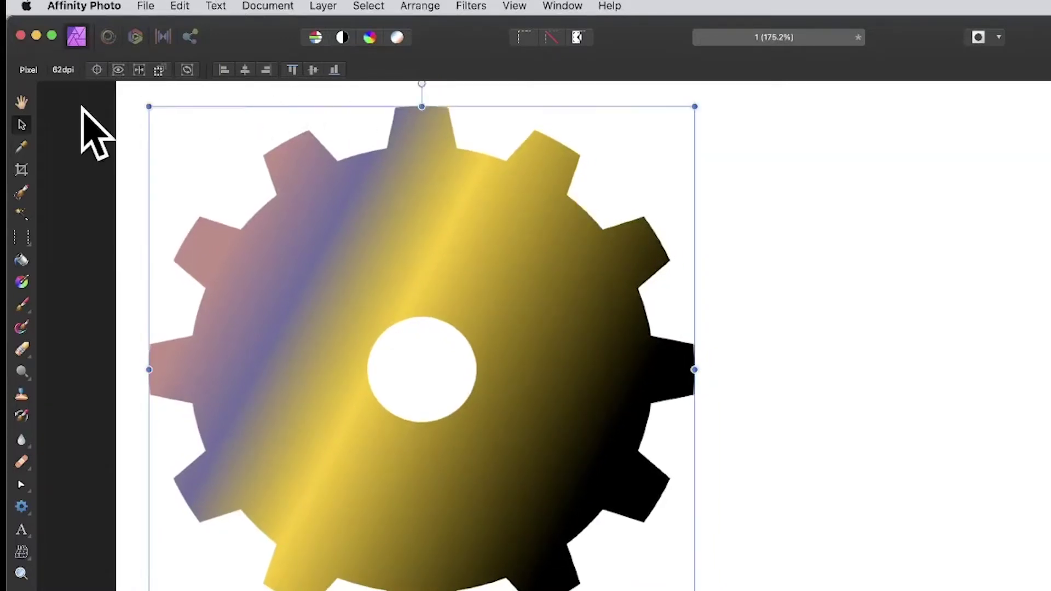
{"action": "left_click", "coordinate": [108, 37]}
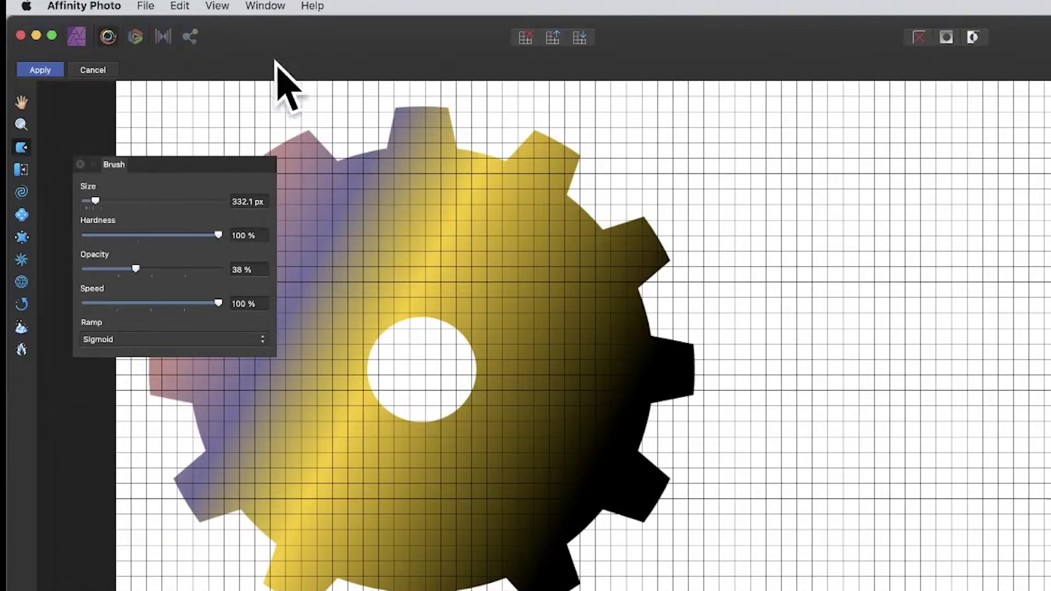
- Check which Studio panels are available and enabled for the Liquify workspace
{"action": "left_click", "coordinate": [225, 8]}
{"action": "mouse_move", "coordinate": [235, 240]}
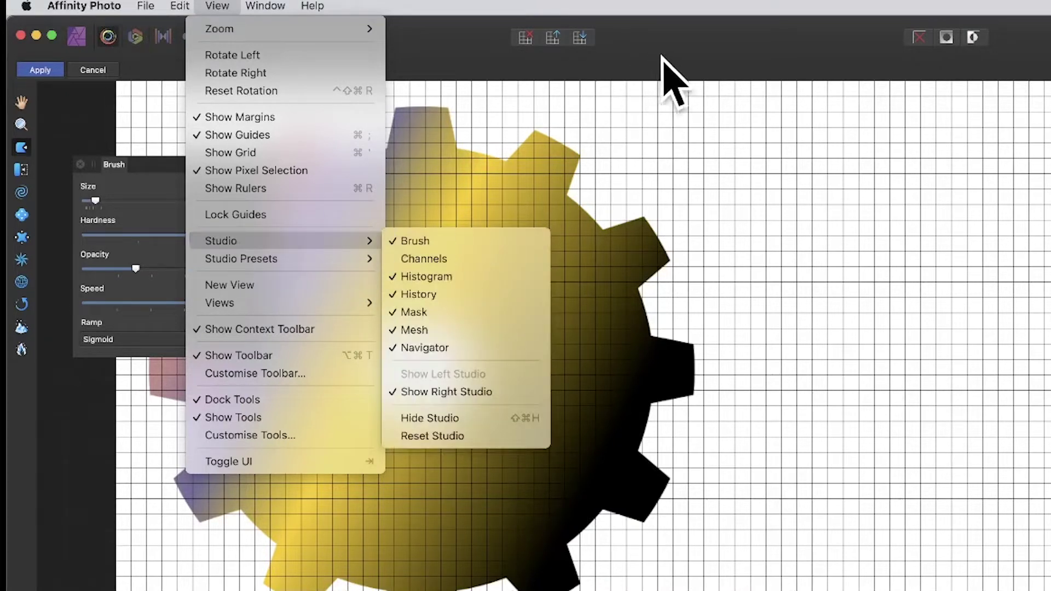
{"action": "left_click", "coordinate": [679, 53]}
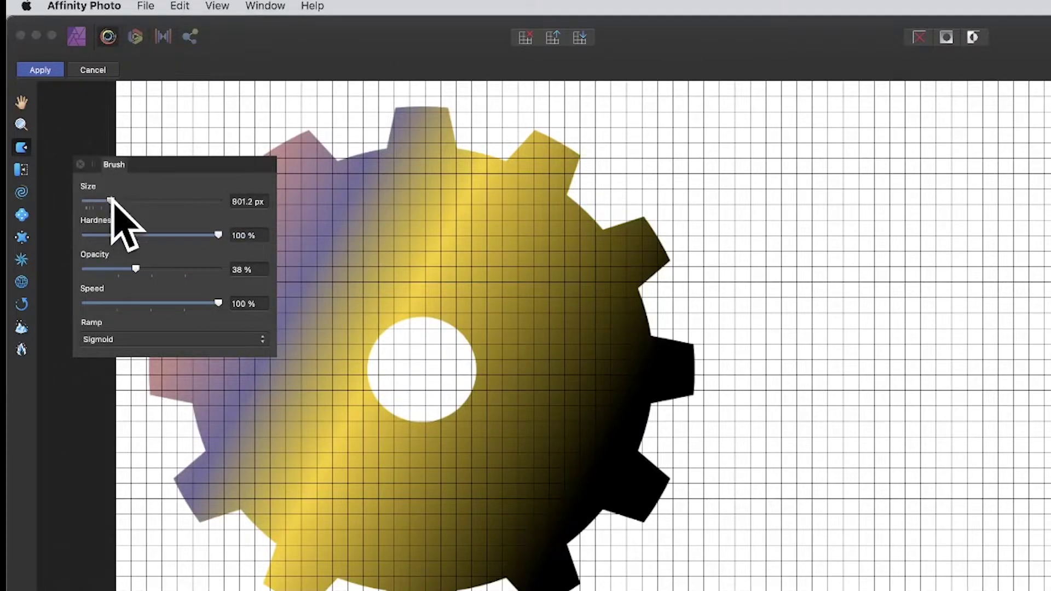
- Set the Liquify brush size to 500 px, try a Push Forward stroke across the gear's upper half, and undo it
{"action": "left_click_drag", "start_coordinate": [112, 201], "coordinate": [169, 201]}
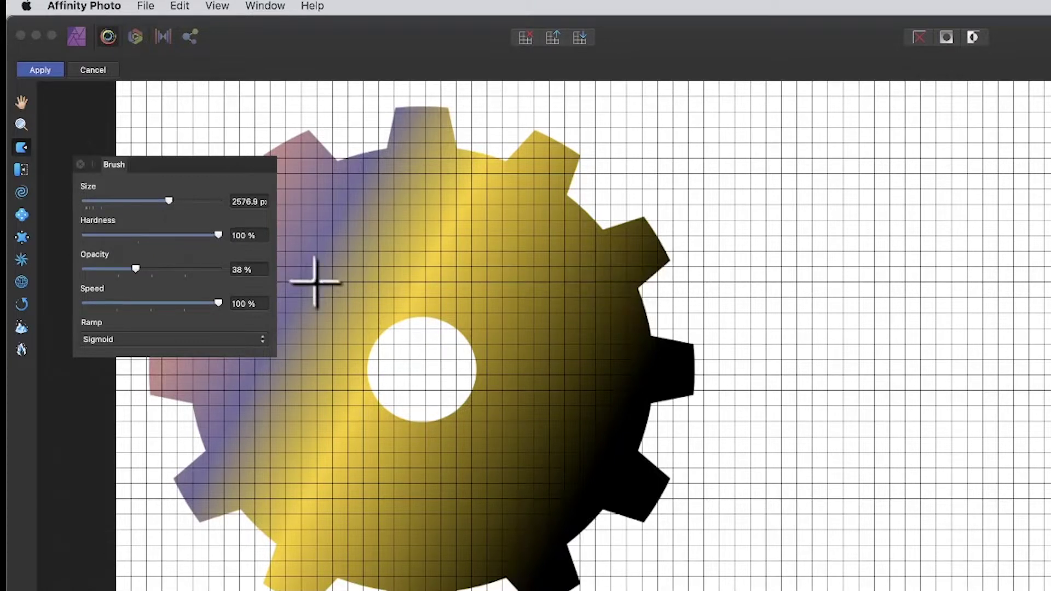
{"action": "left_click", "coordinate": [236, 202]}
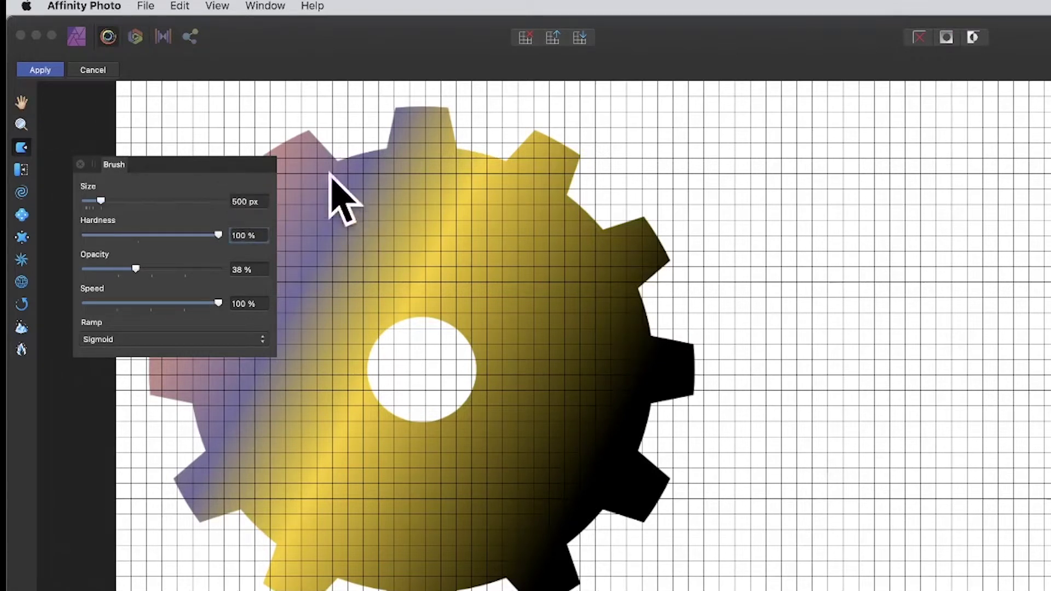
{"action": "mouse_move", "coordinate": [516, 275]}
{"action": "left_mouse_down"}
{"action": "mouse_move", "coordinate": [544, 305]}
{"action": "mouse_move", "coordinate": [610, 219]}
{"action": "mouse_move", "coordinate": [530, 247]}
{"action": "mouse_move", "coordinate": [570, 218]}
{"action": "mouse_move", "coordinate": [348, 203]}
{"action": "left_mouse_up"}
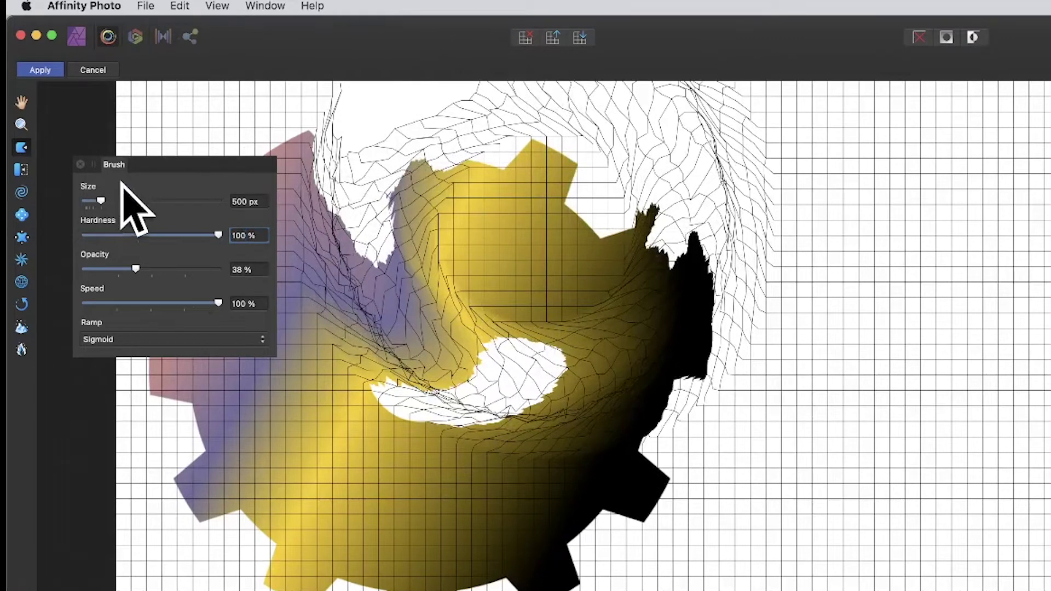
{"action": "key", "text": "super+z"}
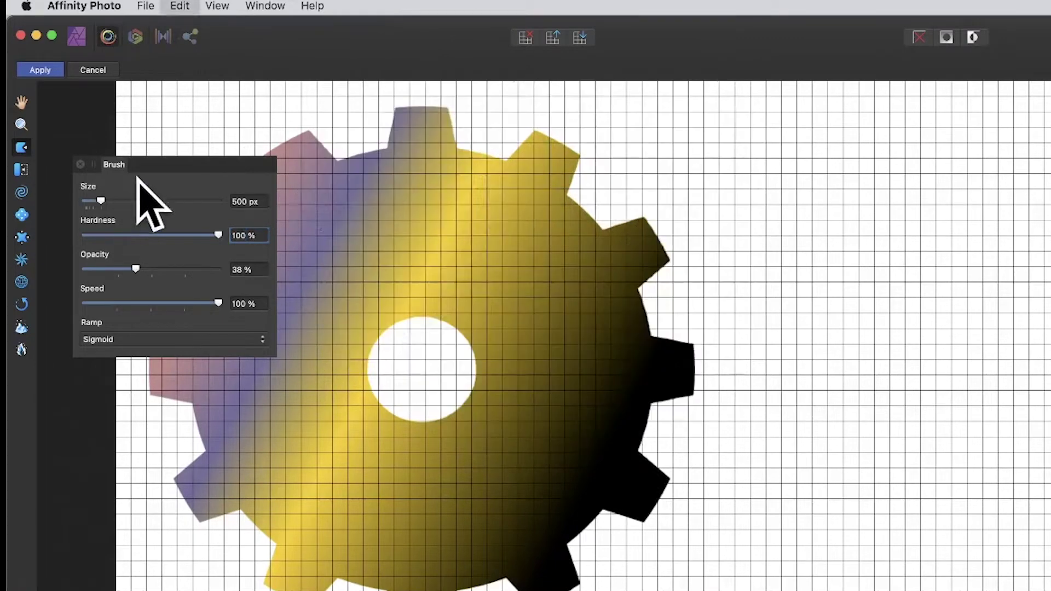
- Set the brush size to 100 px, try a Push Forward stroke on the gear's topmost tooth, and undo it
{"action": "left_click", "coordinate": [258, 202]}
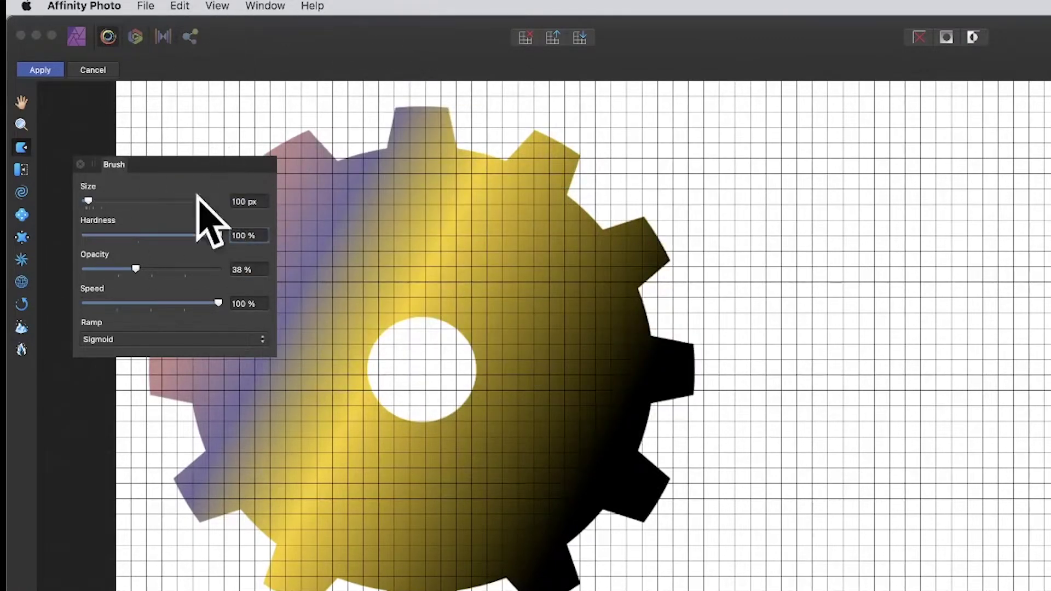
{"action": "mouse_move", "coordinate": [392, 113]}
{"action": "left_mouse_down"}
{"action": "mouse_move", "coordinate": [442, 117]}
{"action": "mouse_move", "coordinate": [418, 139]}
{"action": "mouse_move", "coordinate": [427, 131]}
{"action": "left_mouse_up"}
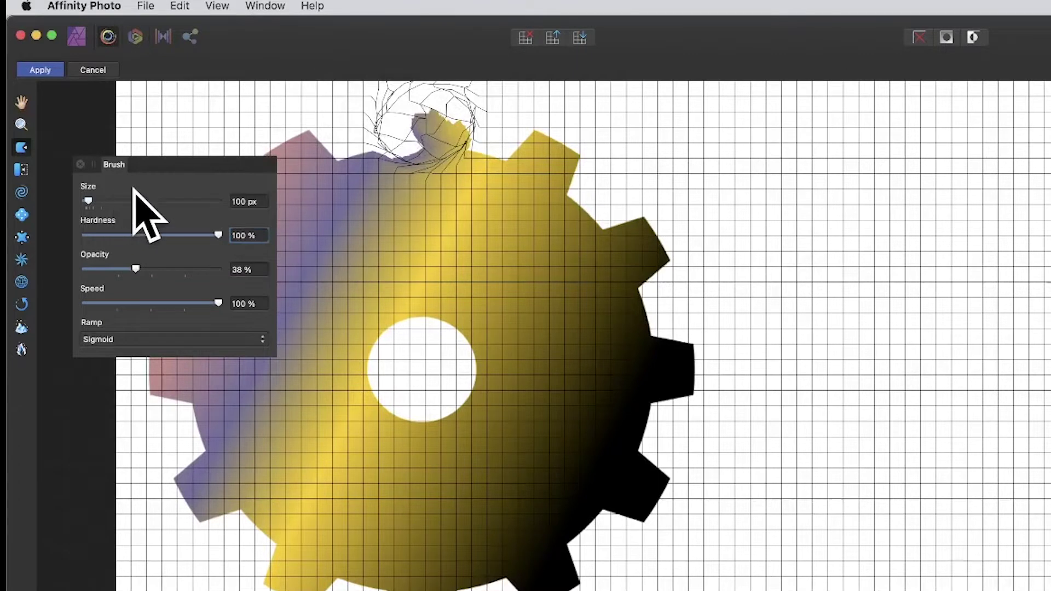
{"action": "key", "text": "super+z"}
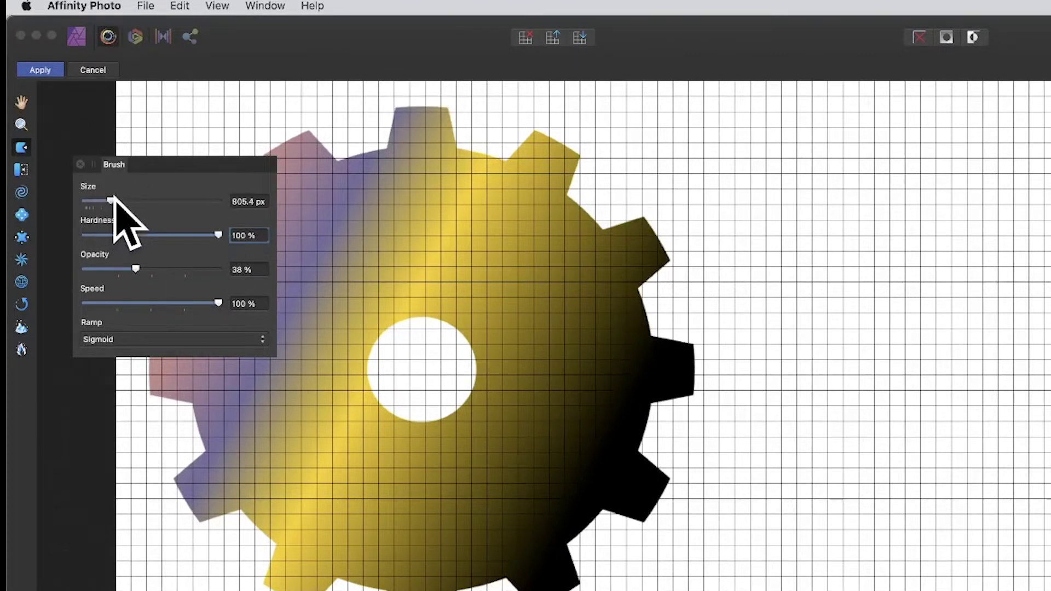
- Set the brush size to about 659 px and hardness to 0%, and push the gear's upper-right teeth
{"action": "left_click_drag", "start_coordinate": [111, 200], "coordinate": [106, 201]}
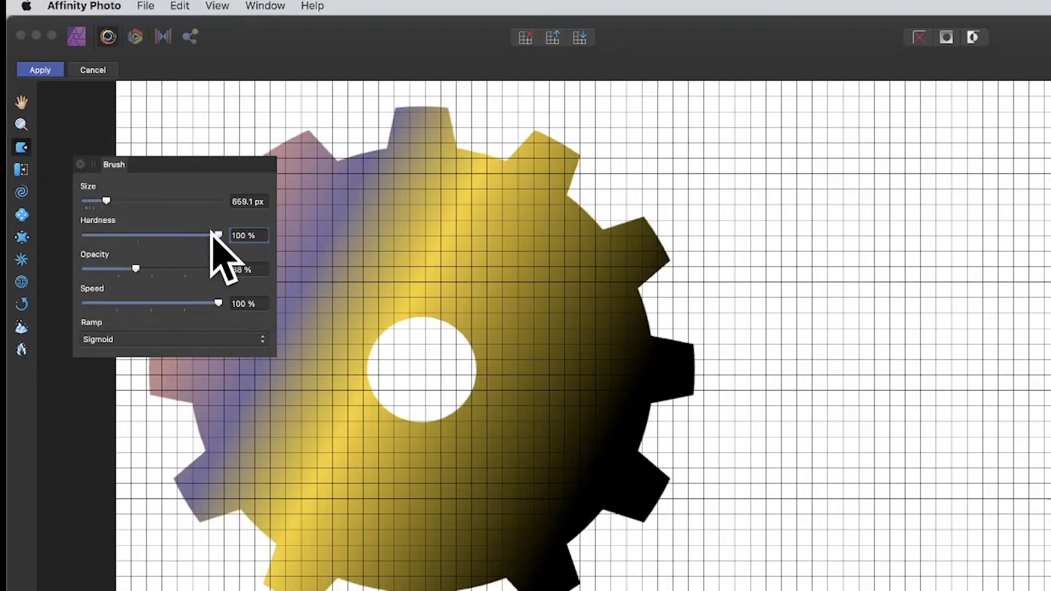
{"action": "left_click_drag", "start_coordinate": [218, 234], "coordinate": [62, 235]}
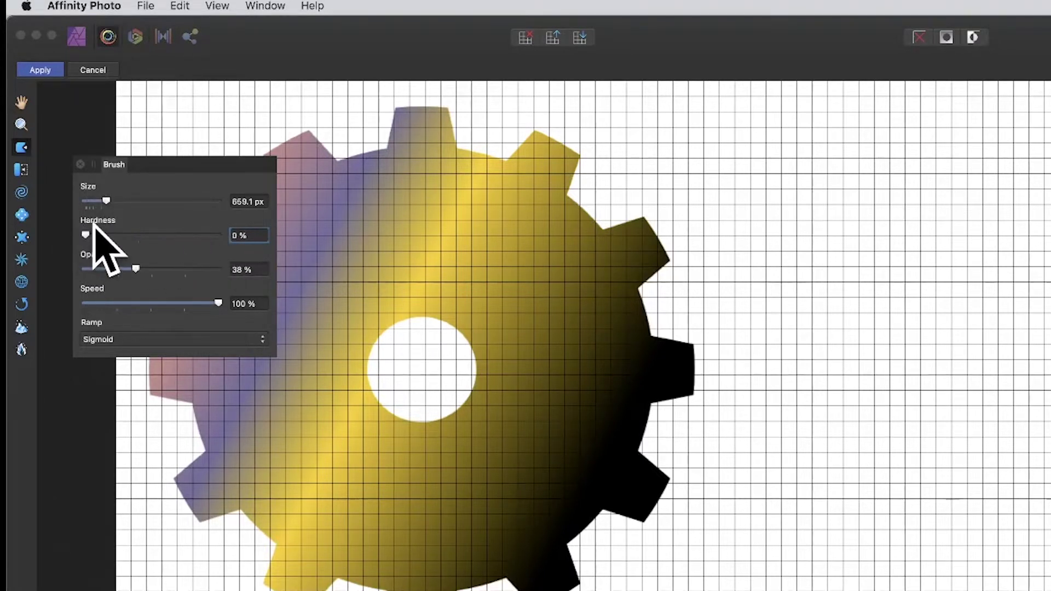
{"action": "mouse_move", "coordinate": [586, 235]}
{"action": "left_mouse_down"}
{"action": "mouse_move", "coordinate": [535, 237]}
{"action": "mouse_move", "coordinate": [672, 232]}
{"action": "left_mouse_up"}
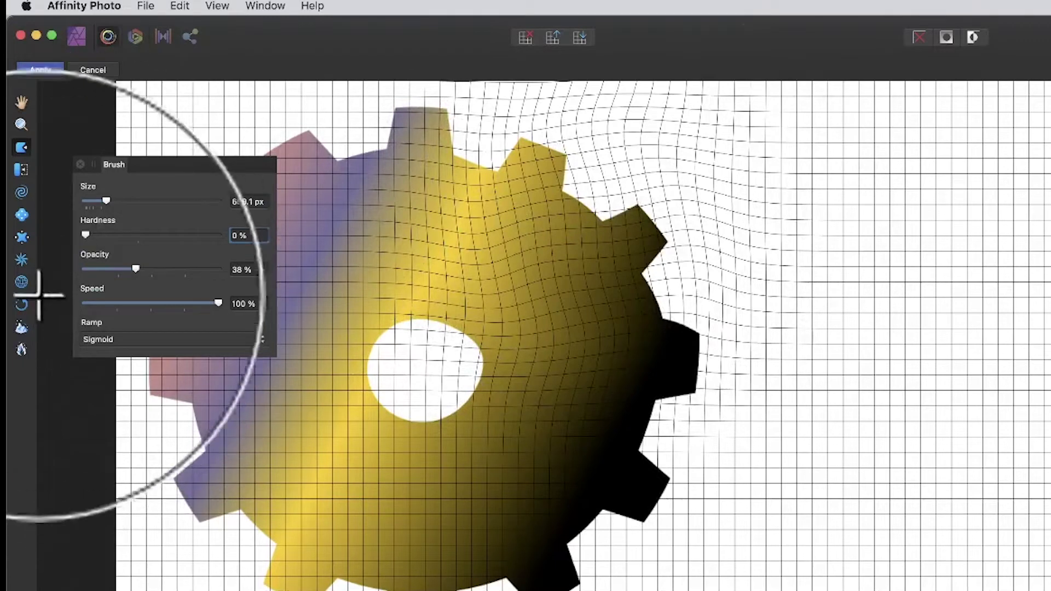
- Try the Turbulence tool over the gear's upper-right area at 0% hardness, and undo all distortions
{"action": "left_click", "coordinate": [21, 260]}
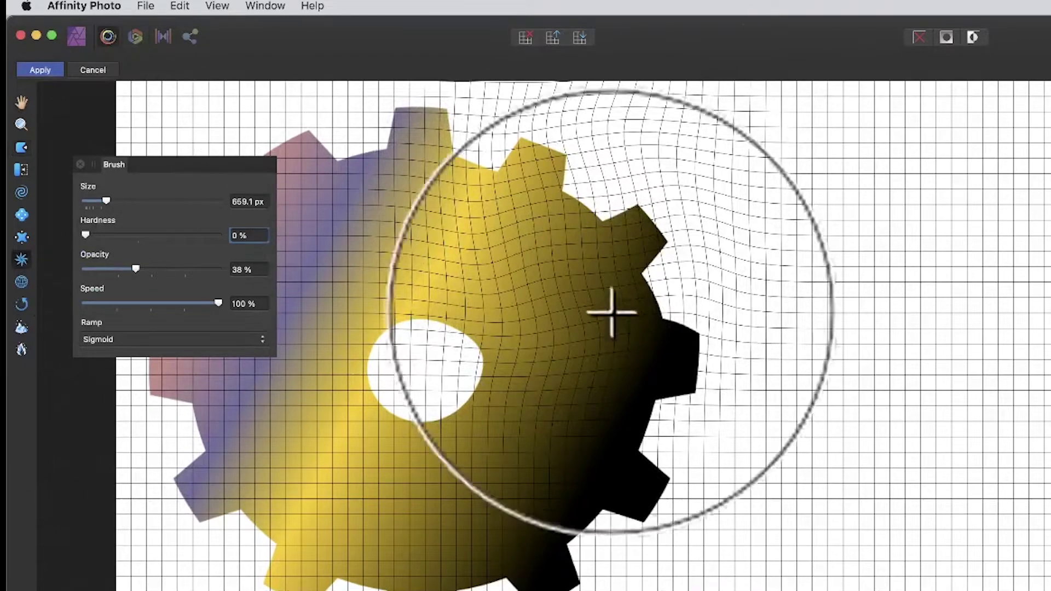
{"action": "mouse_move", "coordinate": [609, 312]}
{"action": "left_mouse_down"}
{"action": "mouse_move", "coordinate": [595, 259]}
{"action": "mouse_move", "coordinate": [570, 283]}
{"action": "mouse_move", "coordinate": [517, 257]}
{"action": "mouse_move", "coordinate": [566, 254]}
{"action": "mouse_move", "coordinate": [430, 208]}
{"action": "left_mouse_up"}
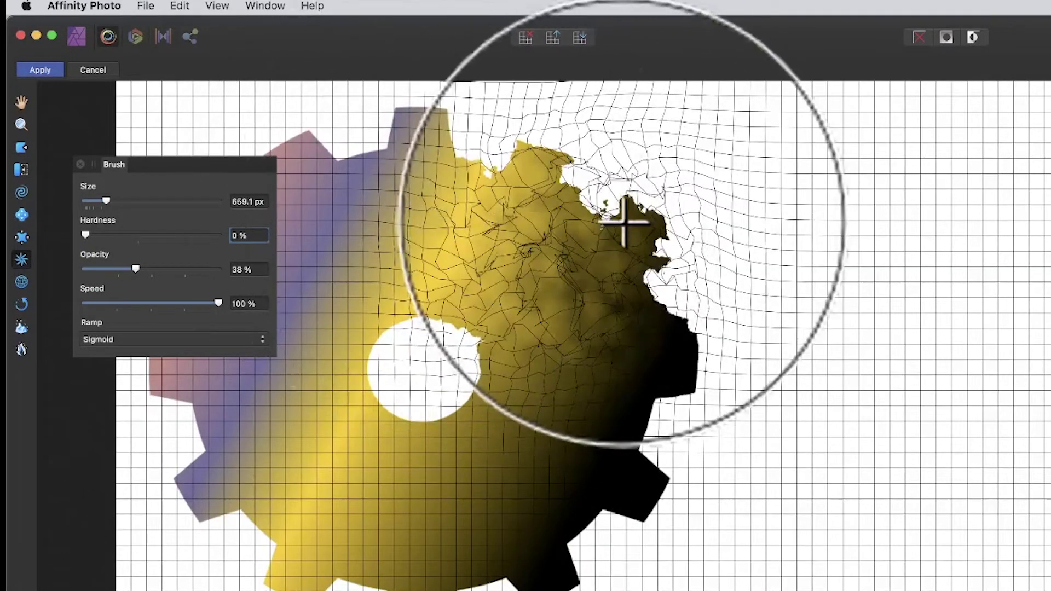
{"action": "key", "text": "super+z"}
{"action": "key", "text": "super+z"}
{"action": "key", "text": "super+z"}
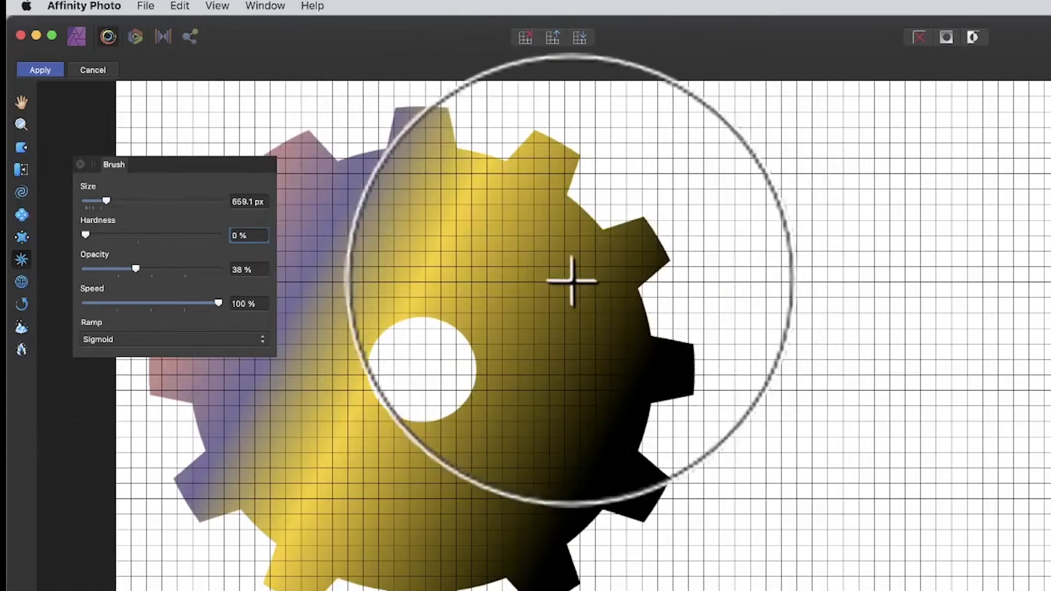
- Compare Turbulence strokes over the gear's upper-right teeth at 0% and 100% hardness, and undo them
{"action": "mouse_move", "coordinate": [570, 279]}
{"action": "left_mouse_down"}
{"action": "mouse_move", "coordinate": [592, 274]}
{"action": "mouse_move", "coordinate": [437, 223]}
{"action": "mouse_move", "coordinate": [596, 253]}
{"action": "left_mouse_up"}
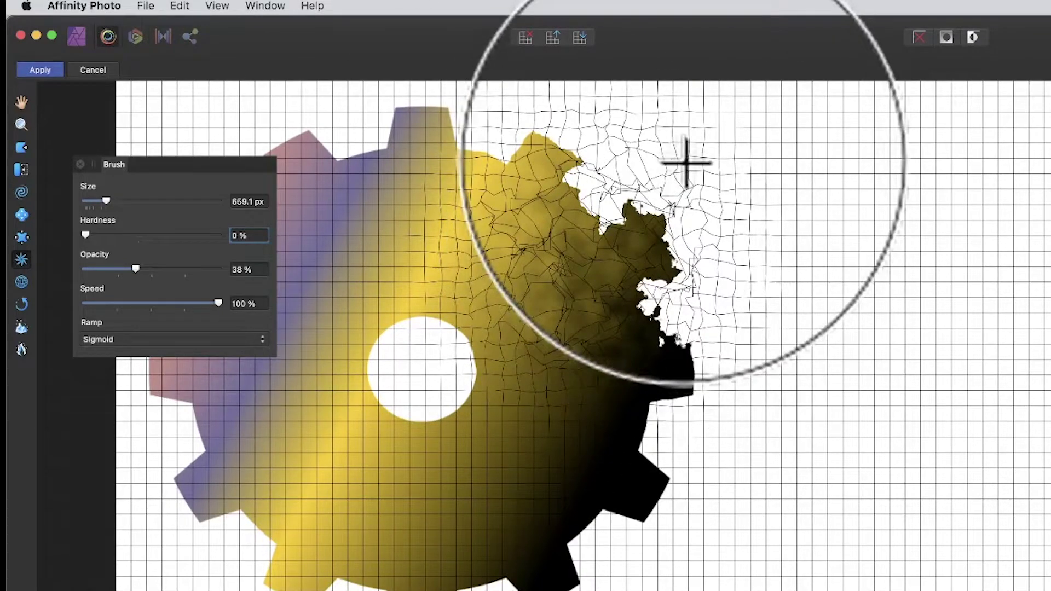
{"action": "mouse_move", "coordinate": [134, 234]}
{"action": "left_mouse_down"}
{"action": "mouse_move", "coordinate": [211, 234]}
{"action": "mouse_move", "coordinate": [296, 216]}
{"action": "left_mouse_up"}
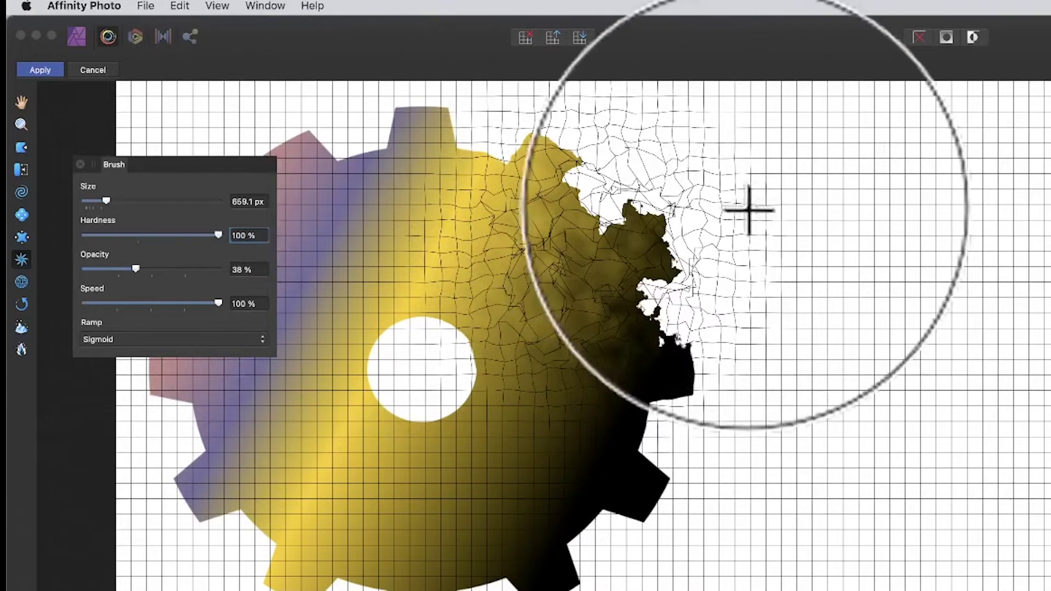
{"action": "left_click_drag", "start_coordinate": [646, 225], "coordinate": [629, 228]}
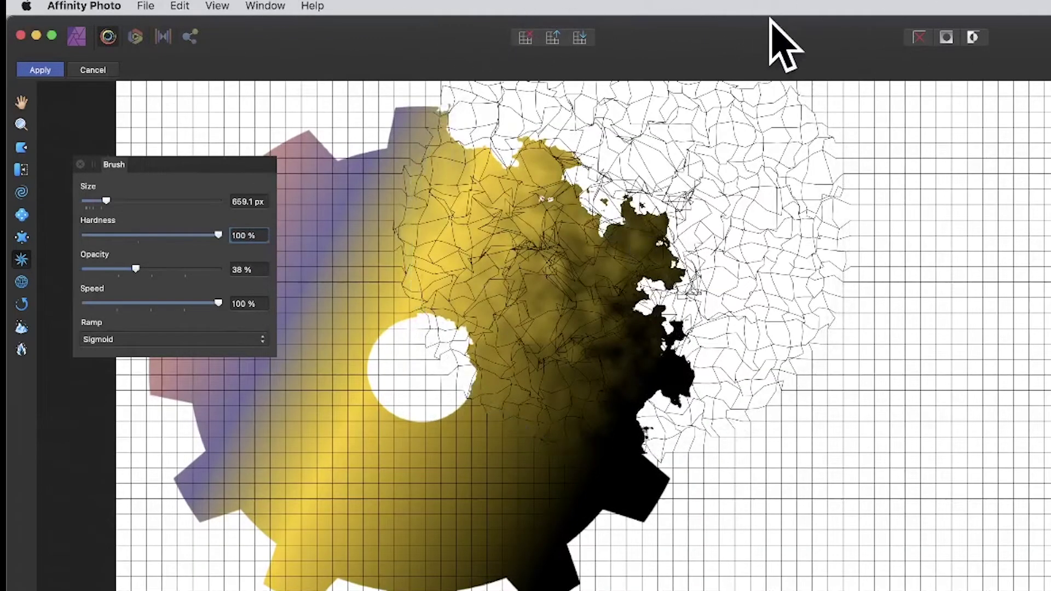
{"action": "left_click_drag", "start_coordinate": [629, 187], "coordinate": [608, 246]}
{"action": "key", "text": "super+z"}
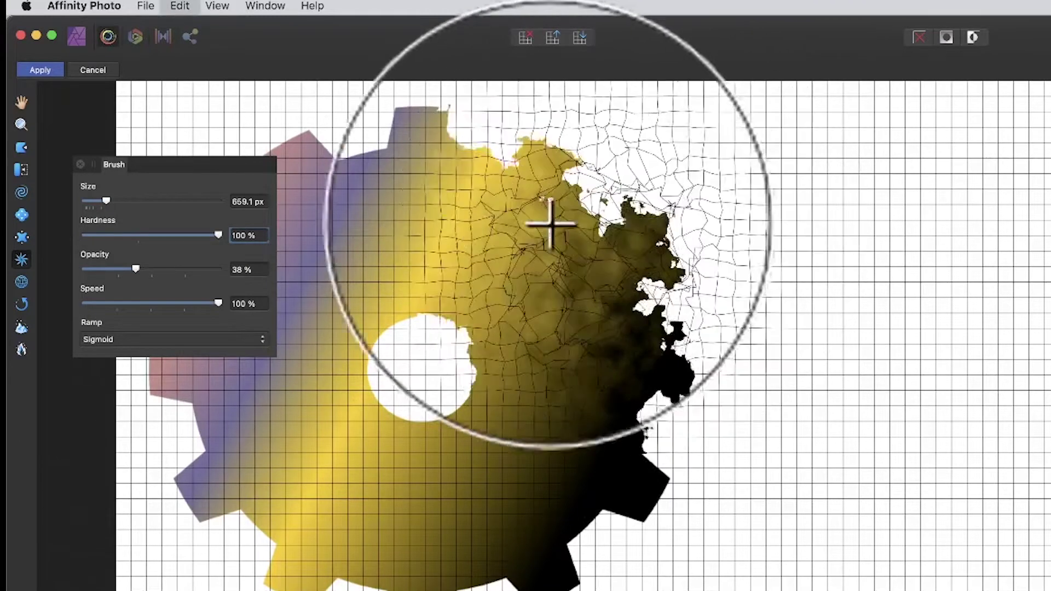
- Return to the Push Forward tool, set hardness to 0%, and push the gear's upper-right area outward
{"action": "left_click", "coordinate": [22, 147]}
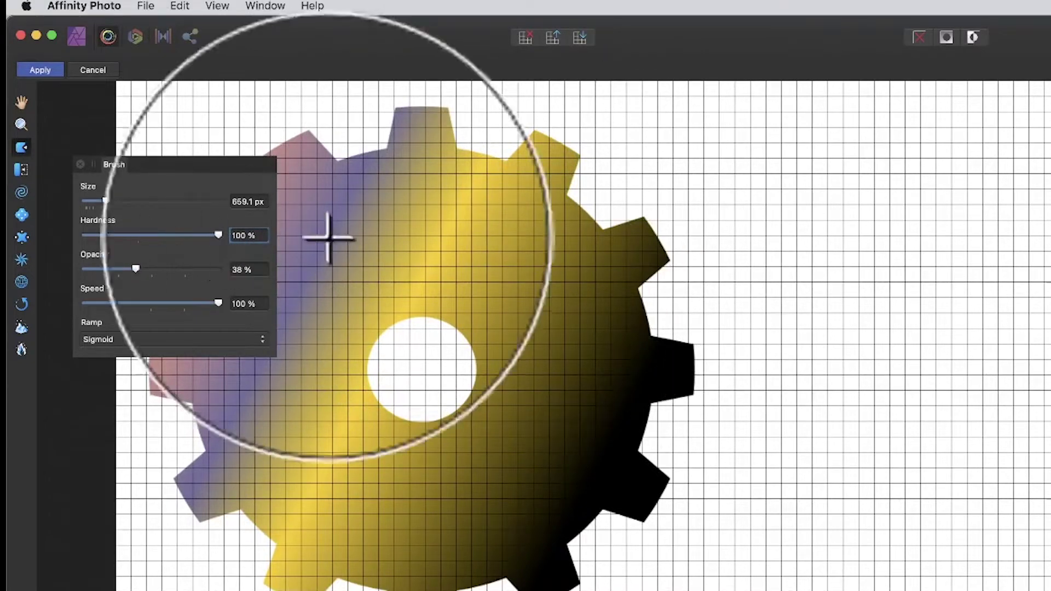
{"action": "left_click_drag", "start_coordinate": [117, 232], "coordinate": [47, 225]}
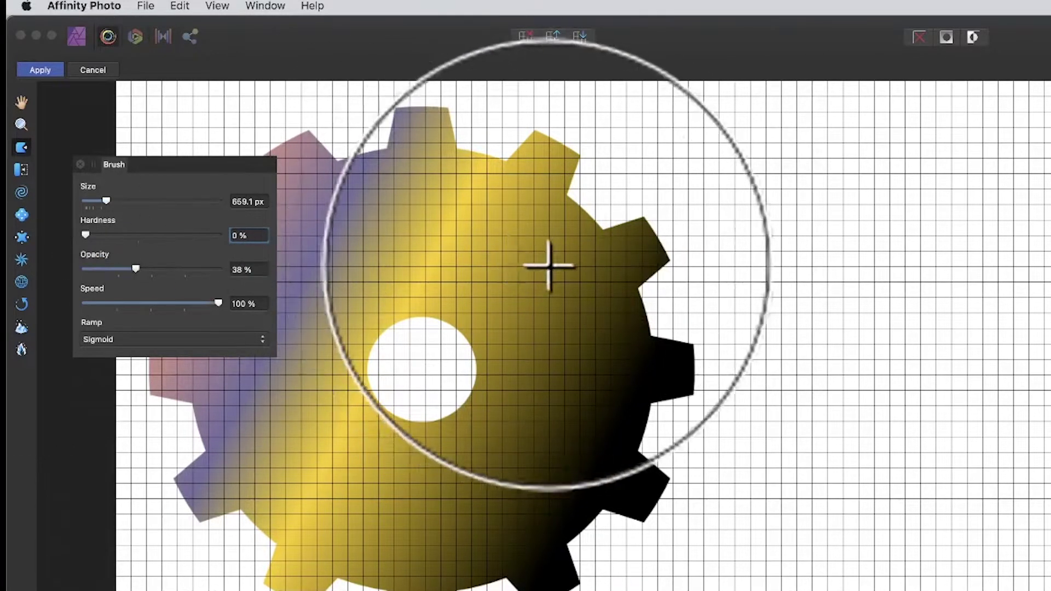
{"action": "left_click_drag", "start_coordinate": [549, 265], "coordinate": [737, 265]}
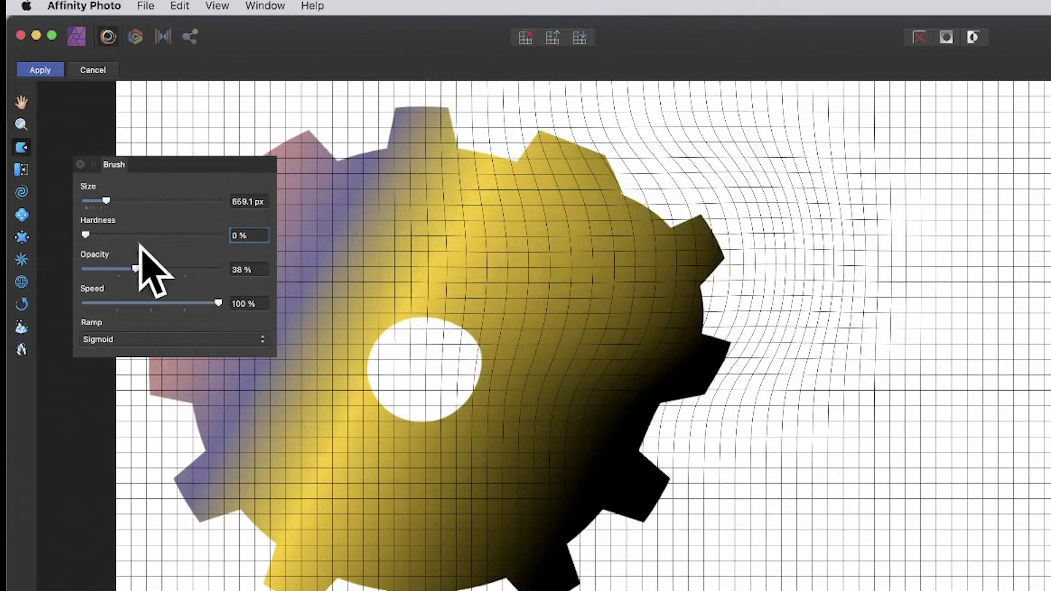
- Set hardness to 100%, try pushing the gear's upper-right area outward in repeated strokes, and undo the distortions
{"action": "left_click_drag", "start_coordinate": [211, 234], "coordinate": [281, 234]}
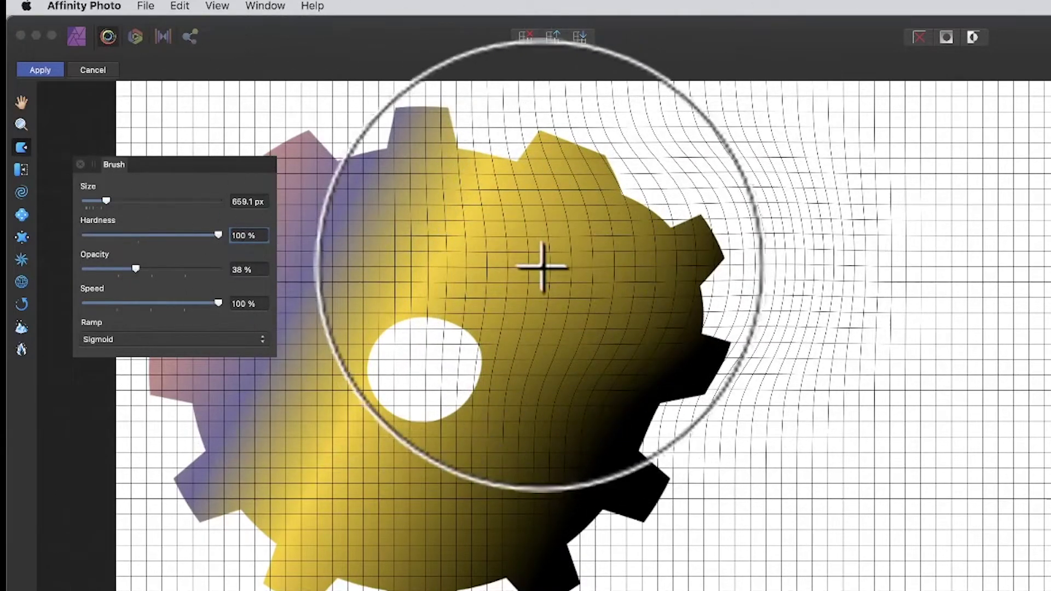
{"action": "left_click_drag", "start_coordinate": [542, 270], "coordinate": [627, 269]}
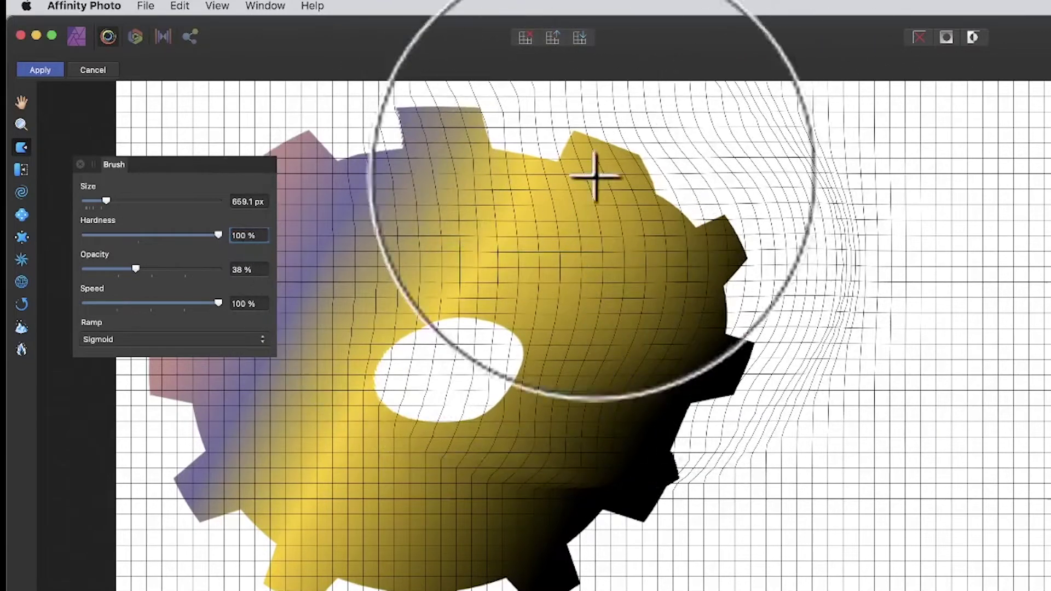
{"action": "left_click_drag", "start_coordinate": [599, 171], "coordinate": [786, 258]}
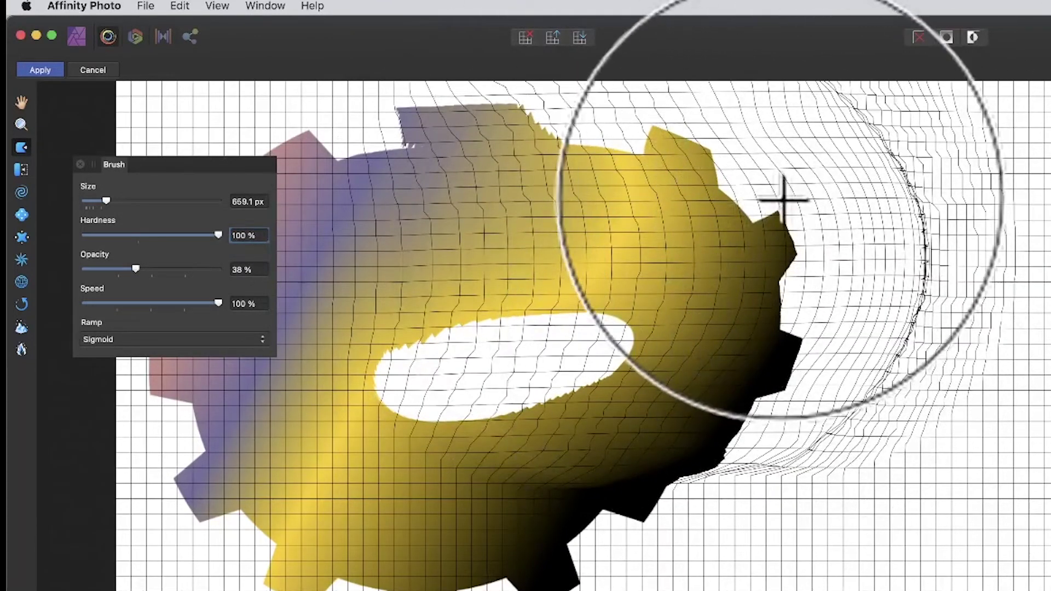
{"action": "key", "text": "super+z"}
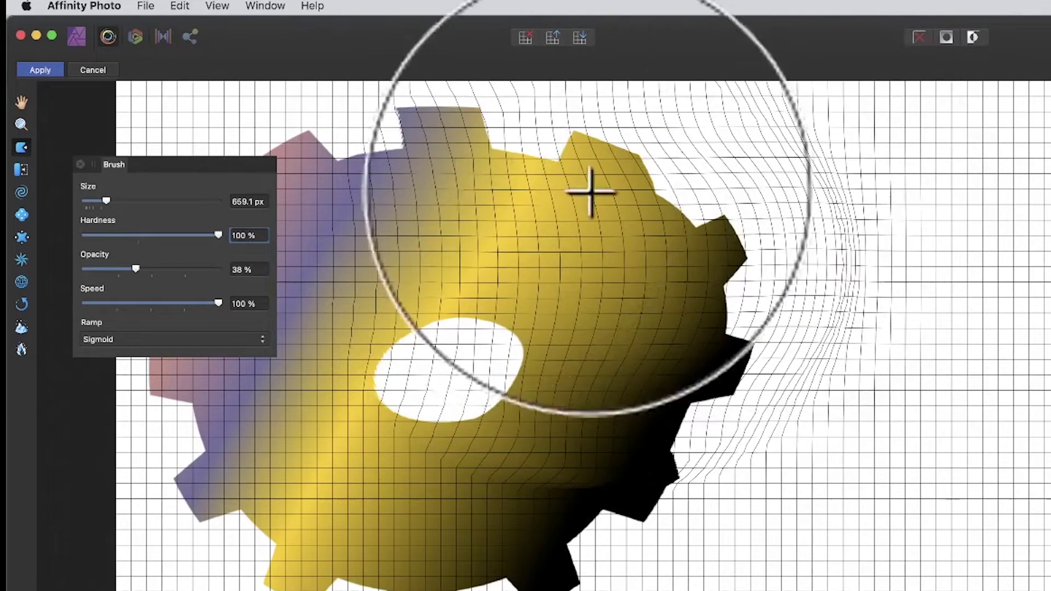
{"action": "key", "text": "super+z"}
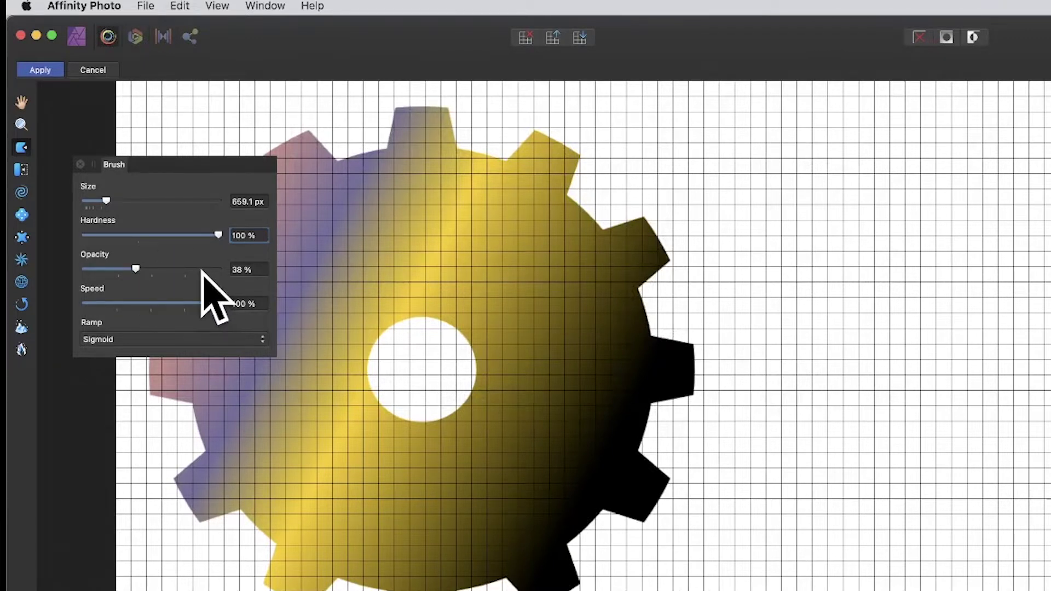
- Set the brush opacity to 0% and try a Push Forward stroke across the gear's centre
{"action": "mouse_move", "coordinate": [136, 268]}
{"action": "left_mouse_down"}
{"action": "mouse_move", "coordinate": [99, 269]}
{"action": "mouse_move", "coordinate": [199, 268]}
{"action": "mouse_move", "coordinate": [11, 271]}
{"action": "left_mouse_up"}
{"action": "left_click", "coordinate": [327, 390]}
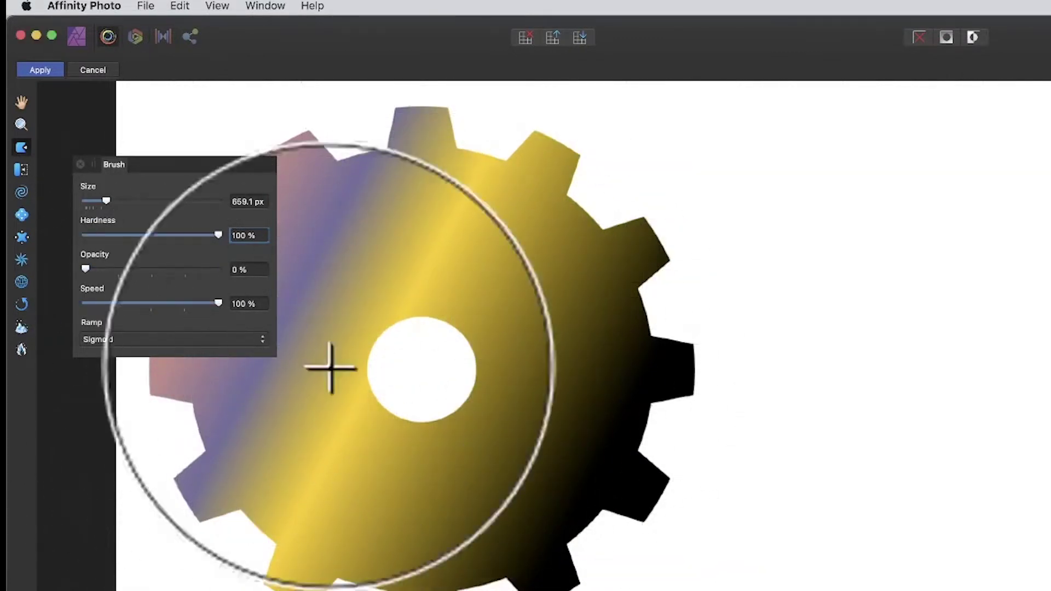
{"action": "mouse_move", "coordinate": [328, 369]}
{"action": "left_mouse_down"}
{"action": "mouse_move", "coordinate": [558, 362]}
{"action": "mouse_move", "coordinate": [360, 337]}
{"action": "mouse_move", "coordinate": [711, 326]}
{"action": "mouse_move", "coordinate": [358, 267]}
{"action": "mouse_move", "coordinate": [352, 277]}
{"action": "mouse_move", "coordinate": [748, 305]}
{"action": "mouse_move", "coordinate": [418, 277]}
{"action": "left_mouse_up"}
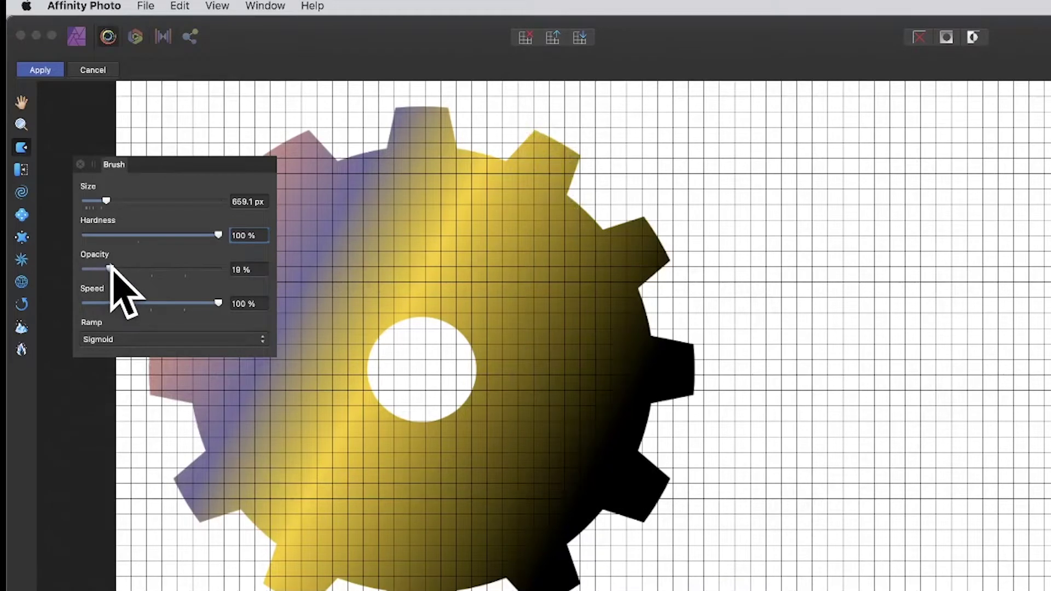
- Set the brush opacity to 29% and push the gear's upper teeth slightly up and outward
{"action": "left_click_drag", "start_coordinate": [109, 269], "coordinate": [123, 268]}
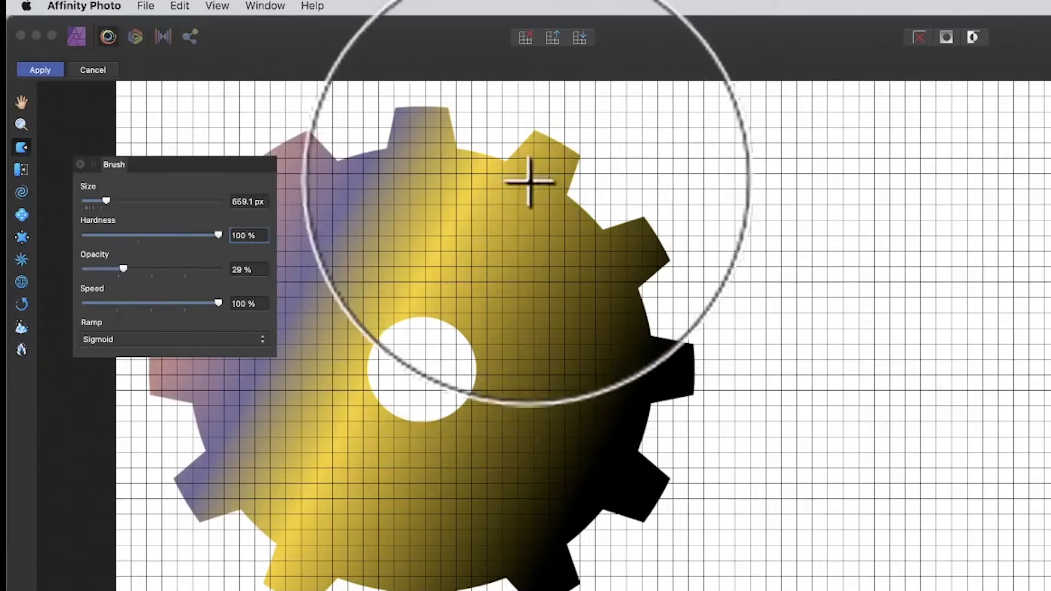
{"action": "left_click_drag", "start_coordinate": [543, 168], "coordinate": [553, 158]}
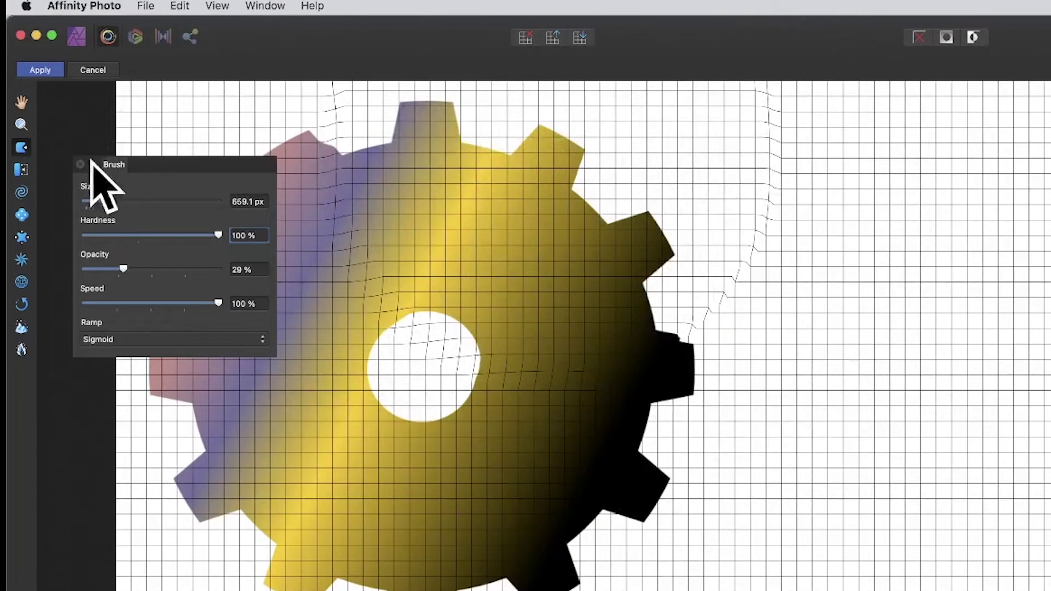
- Set the brush opacity to 100%, push large areas of the gear around, and undo the last few strokes
{"action": "mouse_move", "coordinate": [122, 268]}
{"action": "left_mouse_down"}
{"action": "mouse_move", "coordinate": [52, 267]}
{"action": "mouse_move", "coordinate": [245, 277]}
{"action": "left_mouse_up"}
{"action": "mouse_move", "coordinate": [591, 298]}
{"action": "left_mouse_down"}
{"action": "mouse_move", "coordinate": [581, 275]}
{"action": "mouse_move", "coordinate": [500, 268]}
{"action": "mouse_move", "coordinate": [625, 233]}
{"action": "mouse_move", "coordinate": [616, 195]}
{"action": "mouse_move", "coordinate": [550, 319]}
{"action": "mouse_move", "coordinate": [635, 335]}
{"action": "mouse_move", "coordinate": [574, 335]}
{"action": "mouse_move", "coordinate": [594, 355]}
{"action": "mouse_move", "coordinate": [362, 301]}
{"action": "mouse_move", "coordinate": [382, 296]}
{"action": "mouse_move", "coordinate": [497, 335]}
{"action": "mouse_move", "coordinate": [421, 464]}
{"action": "mouse_move", "coordinate": [472, 285]}
{"action": "mouse_move", "coordinate": [529, 388]}
{"action": "mouse_move", "coordinate": [484, 289]}
{"action": "mouse_move", "coordinate": [390, 266]}
{"action": "left_mouse_up"}
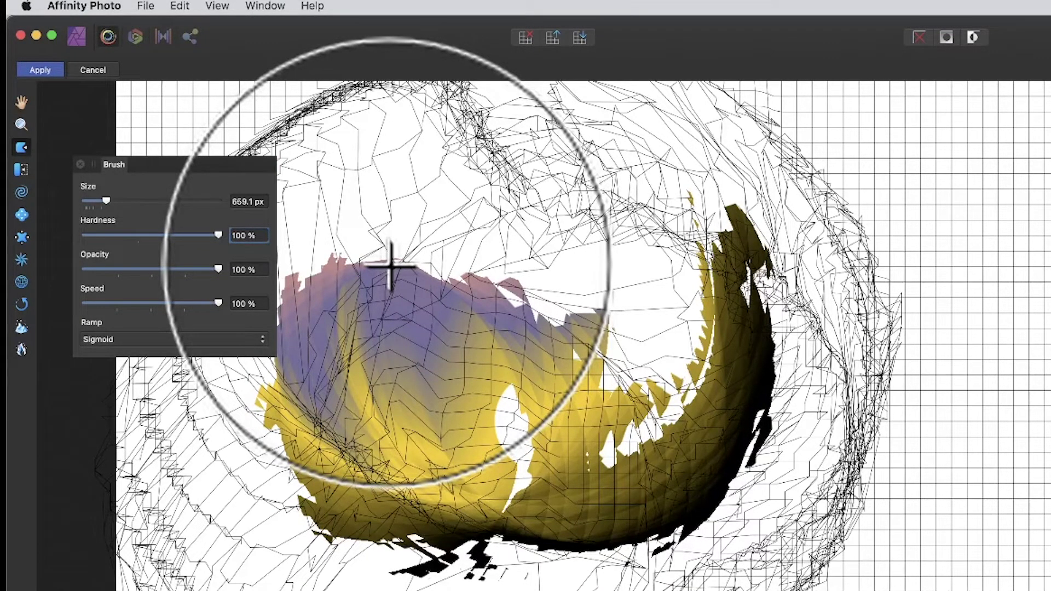
{"action": "key", "text": "super+z"}
{"action": "key", "text": "super+z"}
{"action": "key", "text": "super+z"}
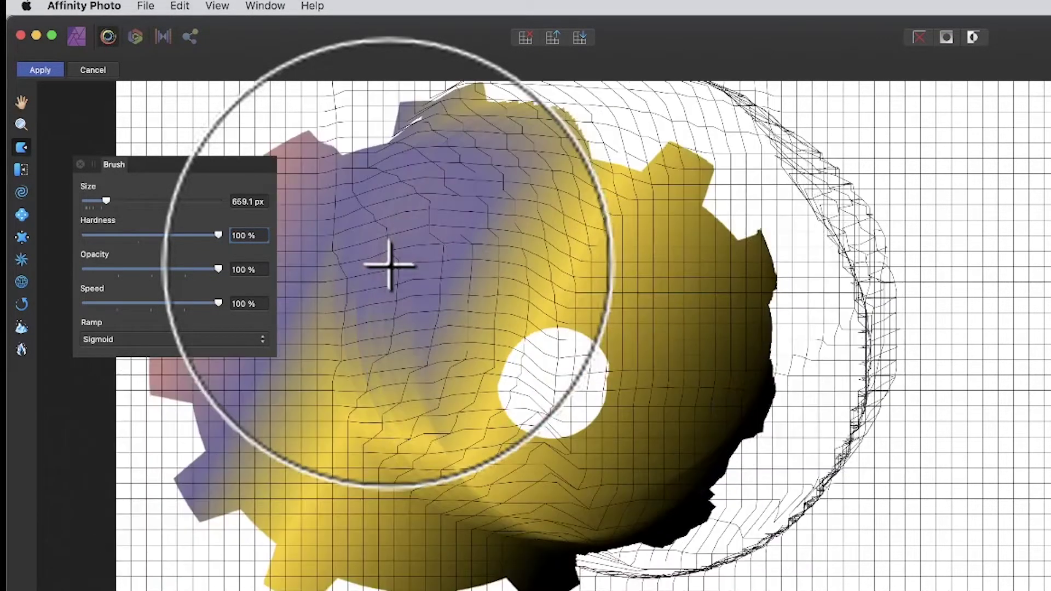
- Try twirling the gear's right side with the brush speed set to 1%, and undo these strokes and the preceding push
{"action": "key", "text": "super+z"}
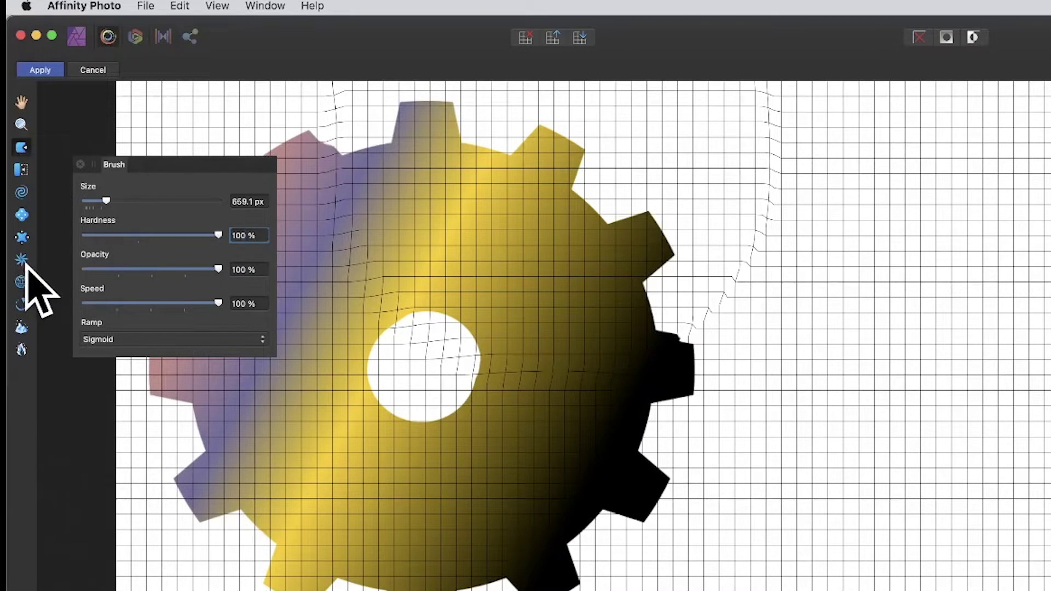
{"action": "left_click", "coordinate": [20, 192]}
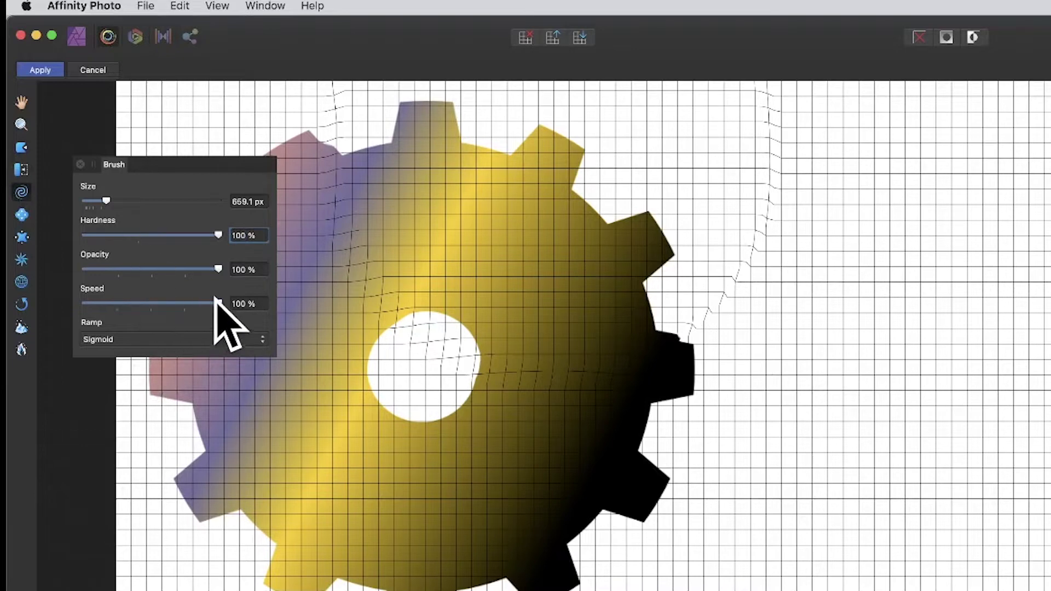
{"action": "left_click_drag", "start_coordinate": [218, 304], "coordinate": [71, 303]}
{"action": "mouse_move", "coordinate": [516, 317]}
{"action": "left_mouse_down"}
{"action": "mouse_move", "coordinate": [568, 336]}
{"action": "mouse_move", "coordinate": [509, 326]}
{"action": "left_mouse_up"}
{"action": "mouse_move", "coordinate": [535, 275]}
{"action": "left_mouse_down"}
{"action": "mouse_move", "coordinate": [577, 338]}
{"action": "mouse_move", "coordinate": [552, 299]}
{"action": "mouse_move", "coordinate": [643, 303]}
{"action": "mouse_move", "coordinate": [617, 307]}
{"action": "left_mouse_up"}
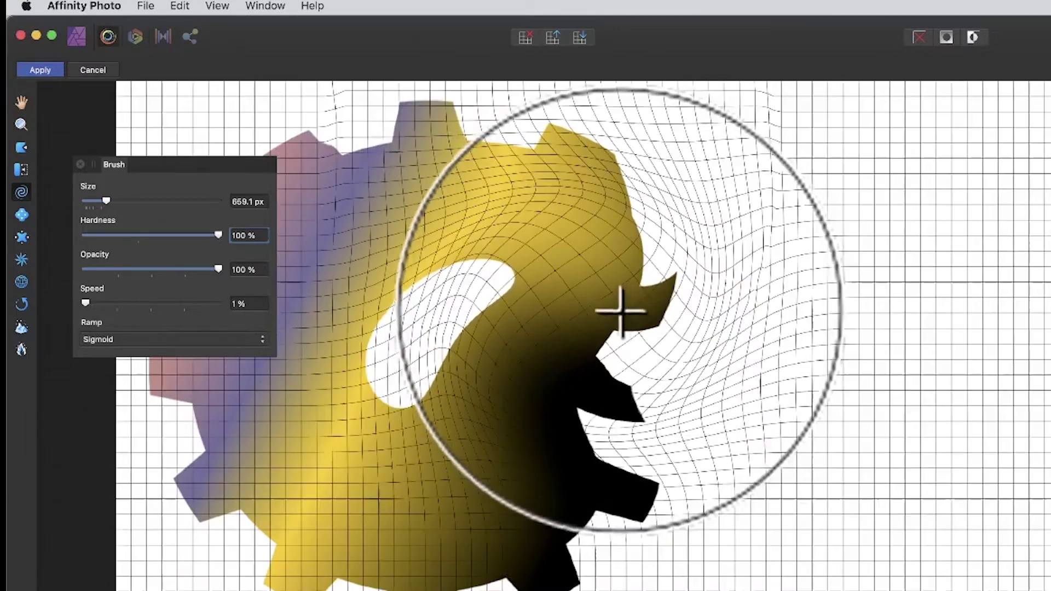
{"action": "mouse_move", "coordinate": [504, 227]}
{"action": "left_mouse_down"}
{"action": "mouse_move", "coordinate": [542, 257]}
{"action": "mouse_move", "coordinate": [498, 202]}
{"action": "left_mouse_up"}
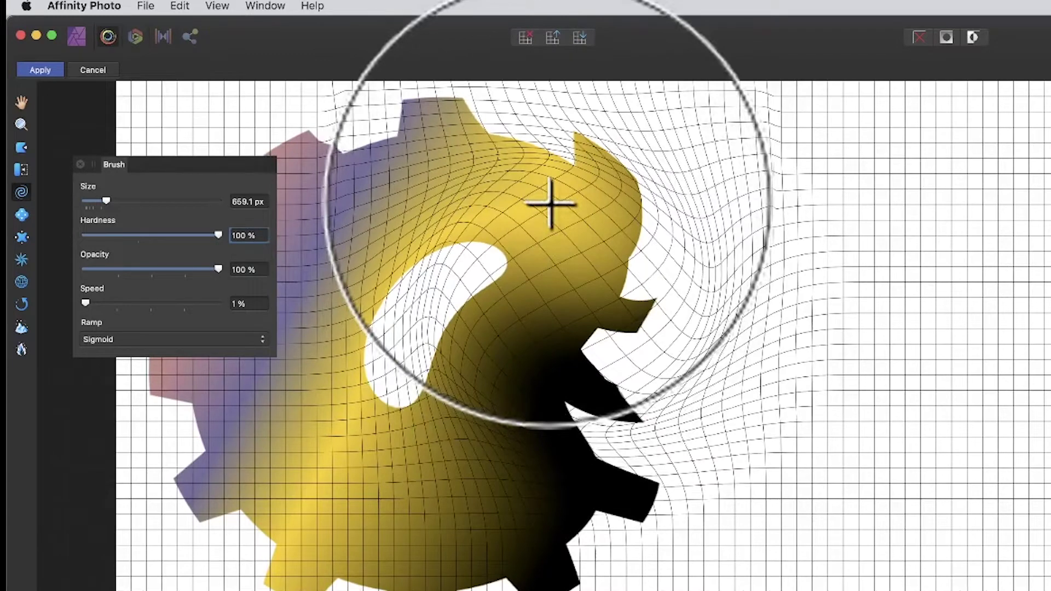
{"action": "key", "text": "super+z"}
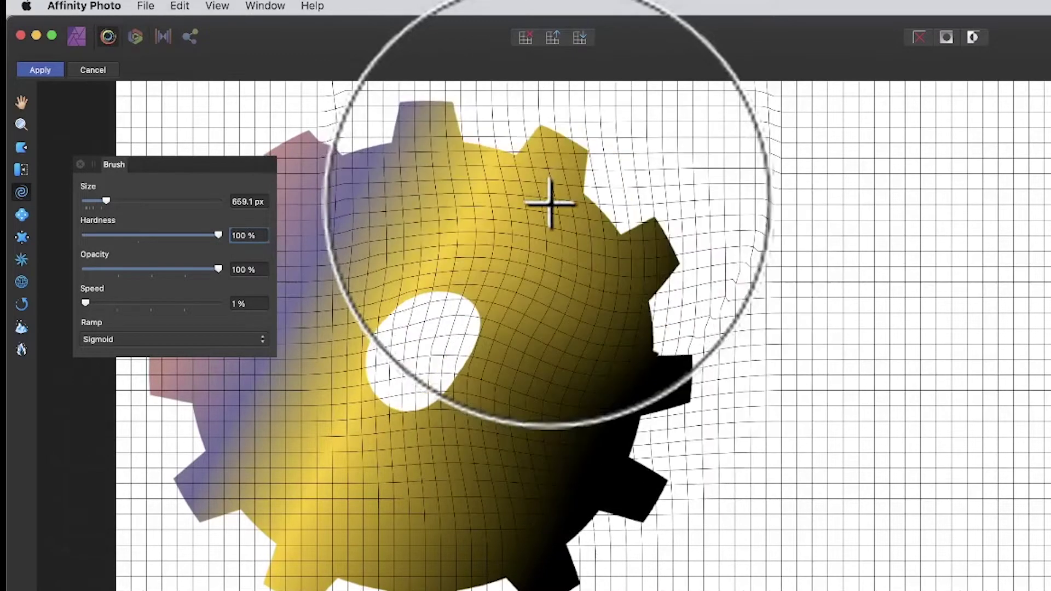
{"action": "key", "text": "super+z"}
{"action": "key", "text": "super+z"}
{"action": "key", "text": "super+z"}
- Set the brush speed to 100%, try a strong twirl on the gear's right side, and undo the distortion
{"action": "left_click_drag", "start_coordinate": [144, 303], "coordinate": [225, 304]}
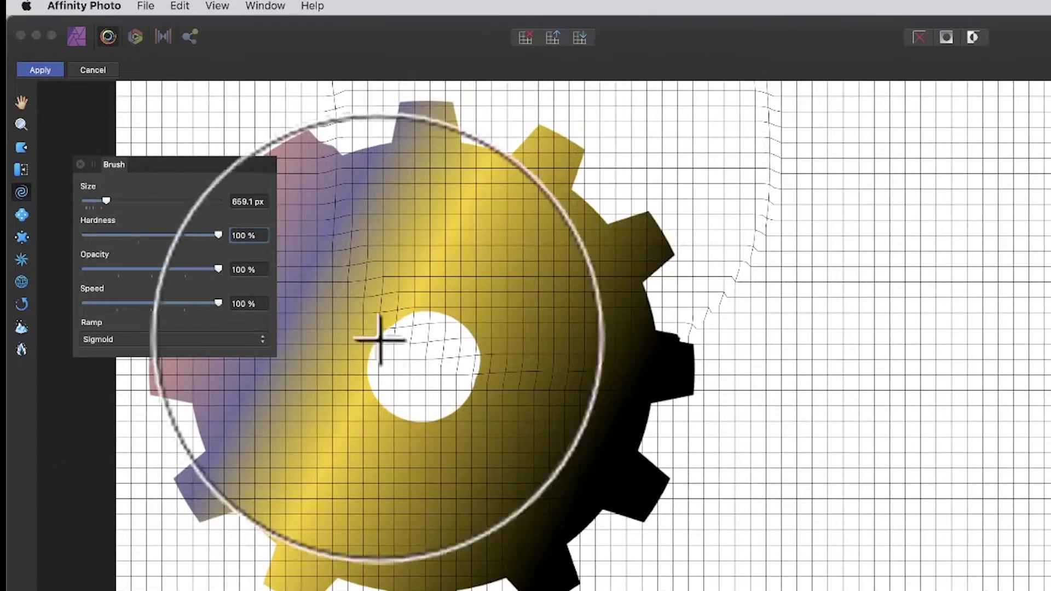
{"action": "left_click_drag", "start_coordinate": [570, 307], "coordinate": [603, 343]}
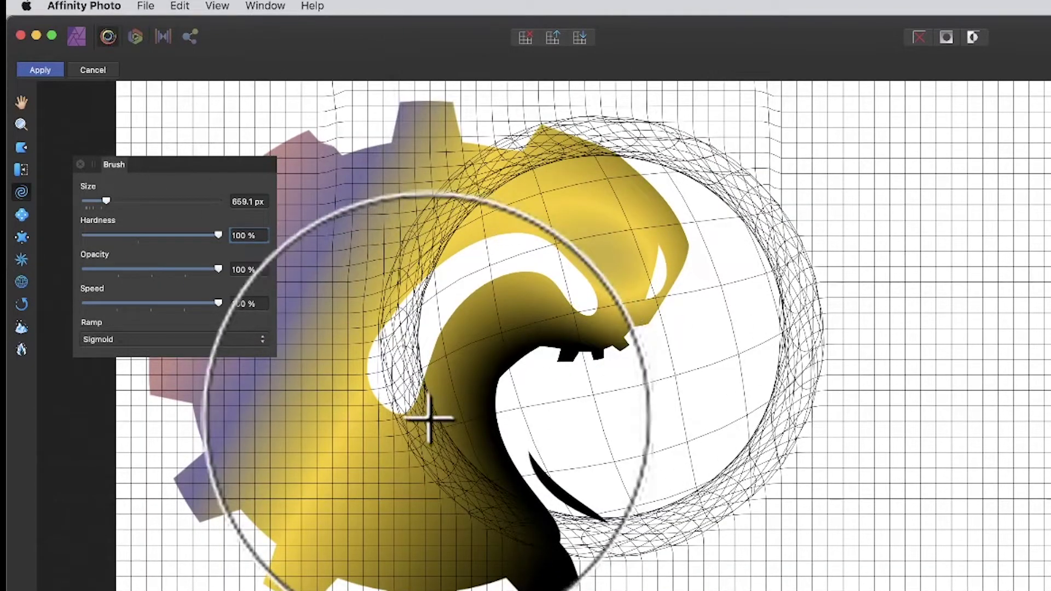
{"action": "key", "text": "super+z"}
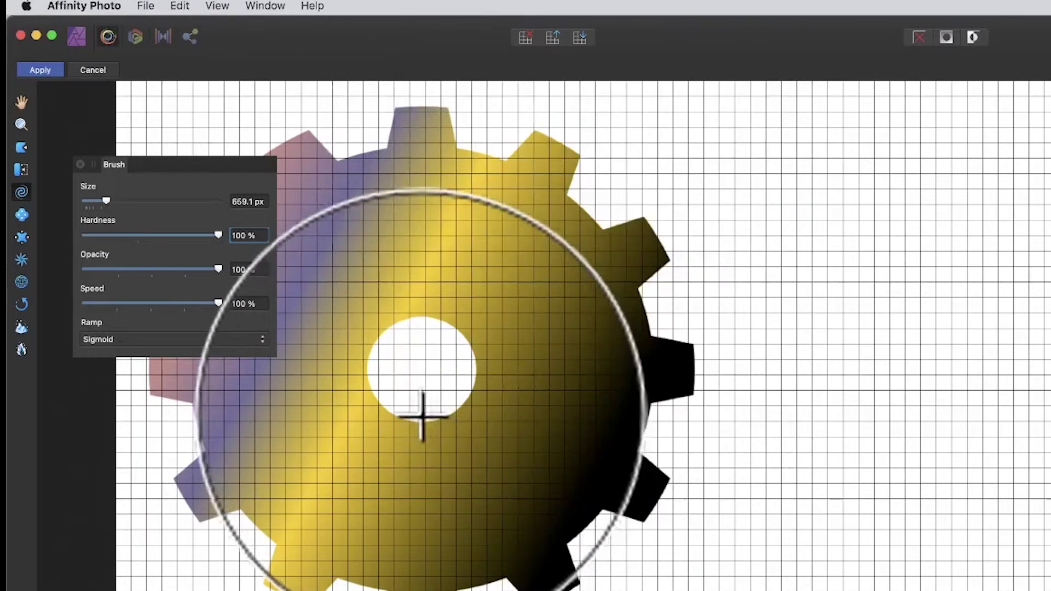
- Try two twirl strokes around the gear's centre hole and right half, and undo them
{"action": "left_click_drag", "start_coordinate": [543, 366], "coordinate": [450, 324]}
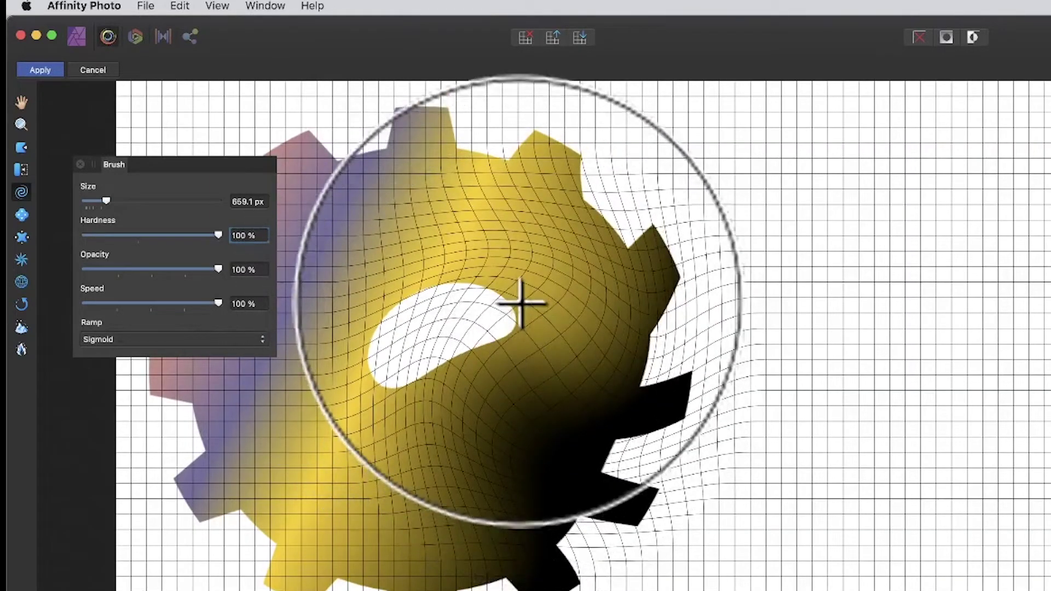
{"action": "mouse_move", "coordinate": [521, 303]}
{"action": "left_mouse_down"}
{"action": "mouse_move", "coordinate": [542, 281]}
{"action": "mouse_move", "coordinate": [518, 310]}
{"action": "mouse_move", "coordinate": [498, 297]}
{"action": "mouse_move", "coordinate": [472, 310]}
{"action": "mouse_move", "coordinate": [518, 325]}
{"action": "mouse_move", "coordinate": [446, 321]}
{"action": "left_mouse_up"}
{"action": "key", "text": "cmd+z"}
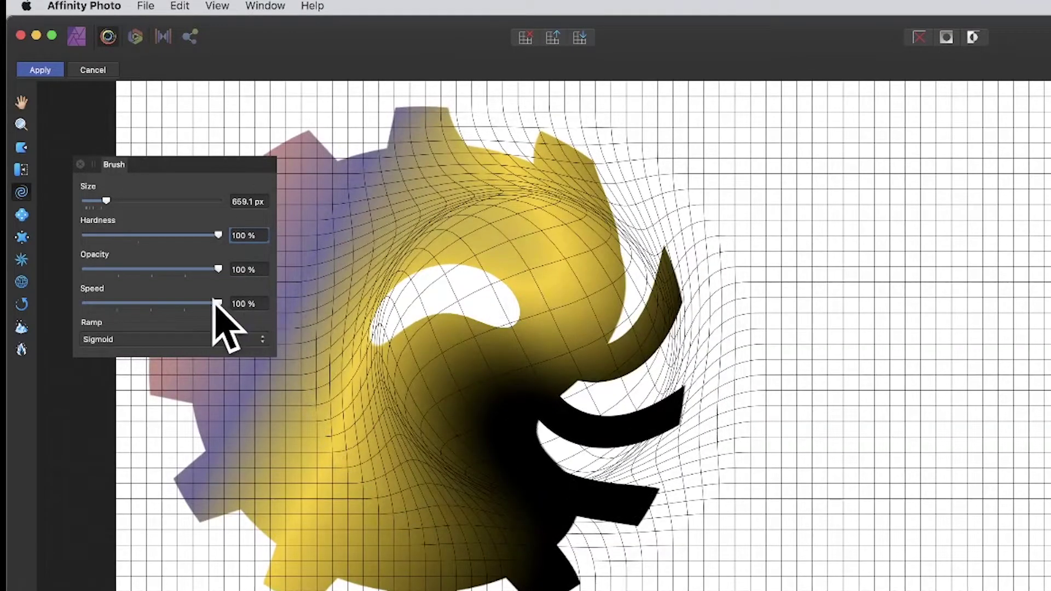
{"action": "key", "text": "super+z"}
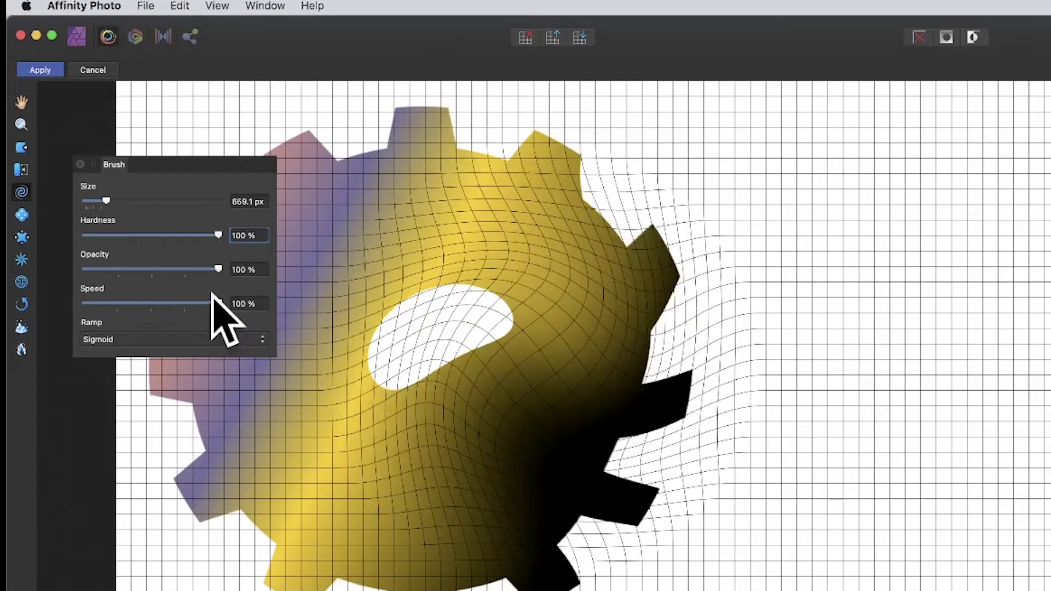
{"action": "key", "text": "super+z"}
{"action": "key", "text": "super+z"}
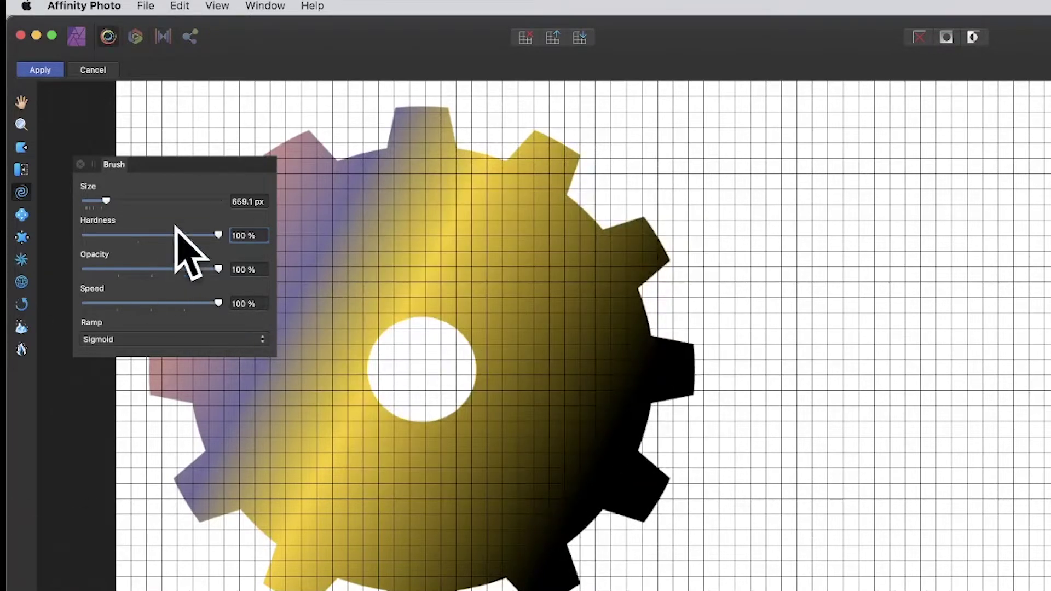
- Look through the ramp options, and roughen the gear's right side with the Liquify Turbulence Tool using the Sigmoid ramp
{"action": "left_click", "coordinate": [138, 342]}
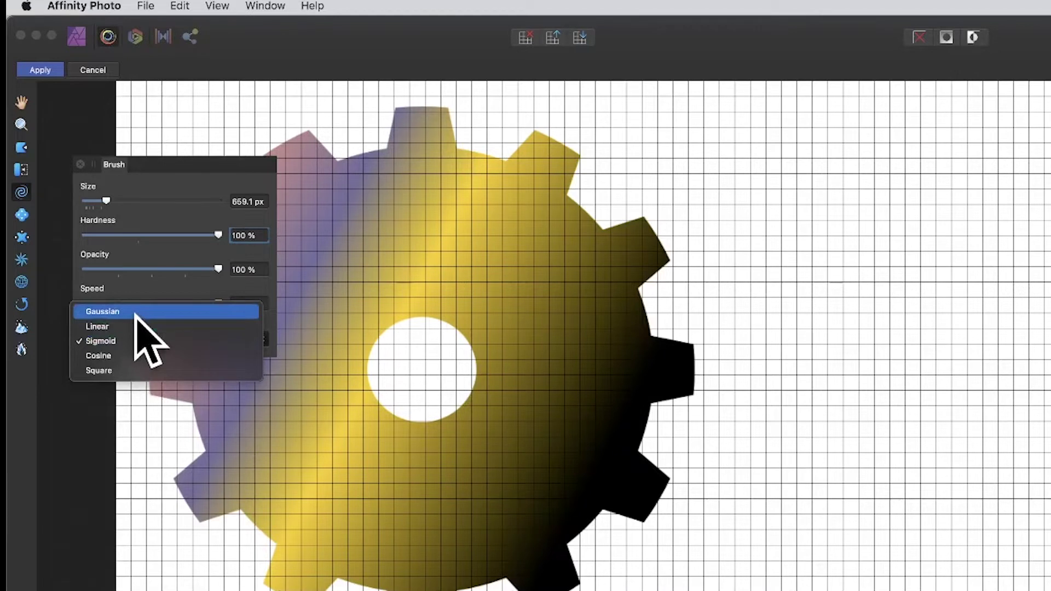
{"action": "left_click", "coordinate": [21, 228]}
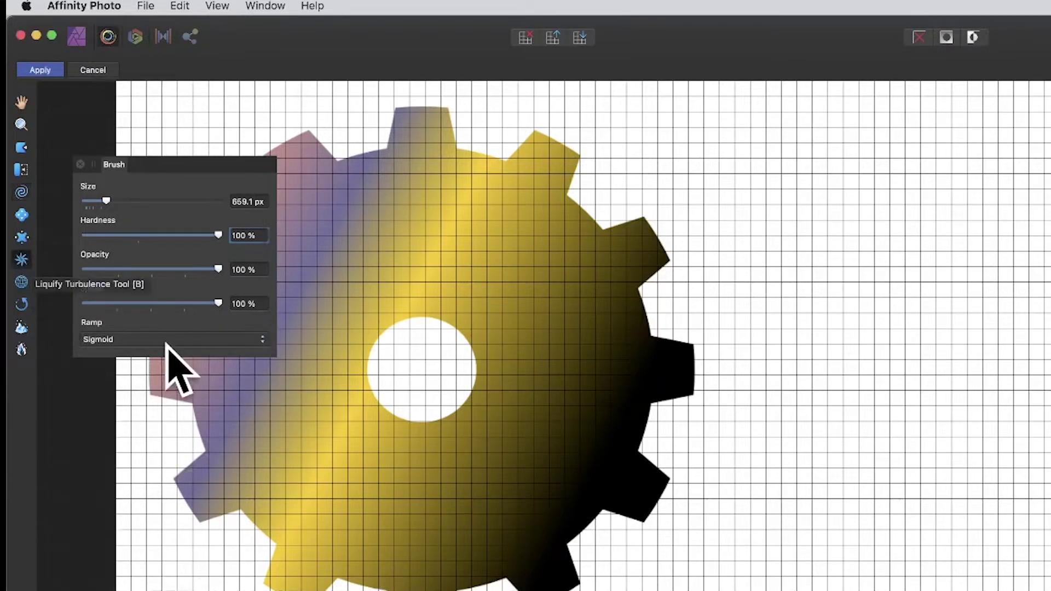
{"action": "left_click_drag", "start_coordinate": [629, 356], "coordinate": [603, 347]}
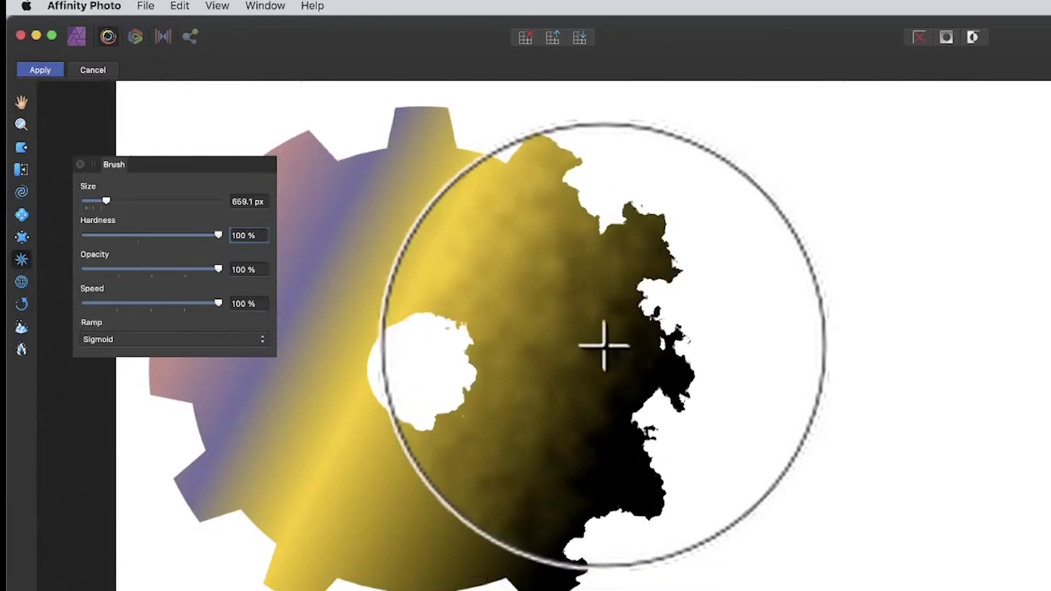
- Set the ramp to Cosine and apply turbulence to the gear's right-hand teeth
{"action": "left_click", "coordinate": [173, 343]}
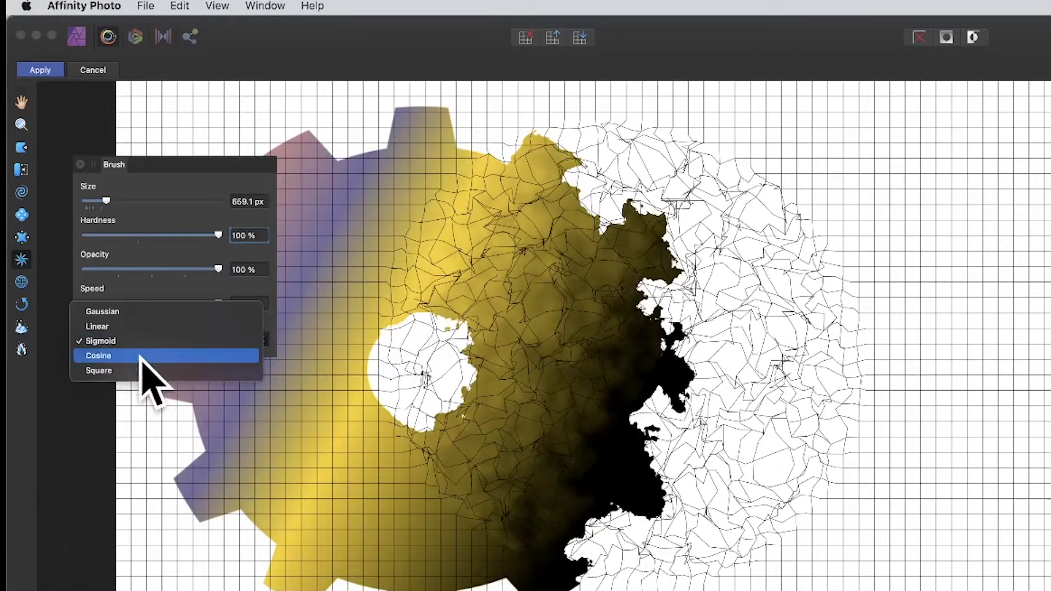
{"action": "left_click", "coordinate": [142, 358]}
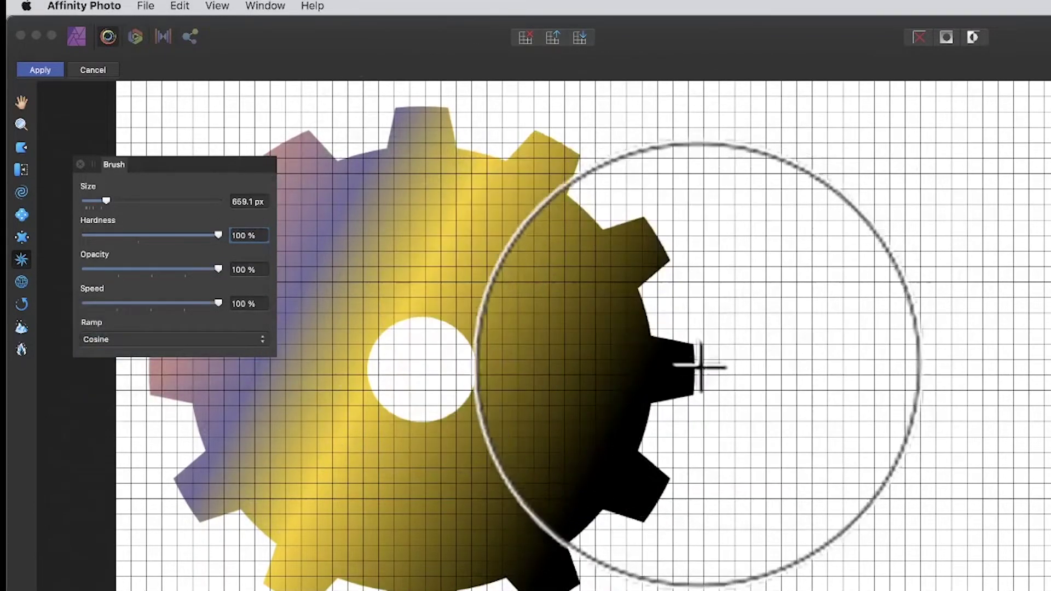
{"action": "mouse_move", "coordinate": [704, 364]}
{"action": "left_mouse_down"}
{"action": "mouse_move", "coordinate": [653, 364]}
{"action": "mouse_move", "coordinate": [378, 235]}
{"action": "left_mouse_up"}
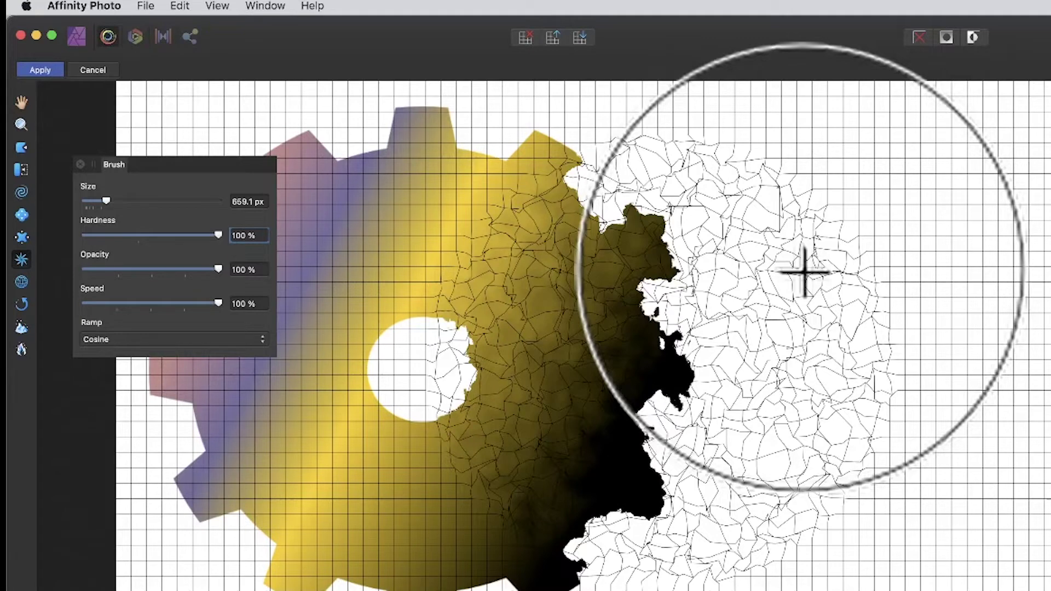
- Set the ramp to Square, apply turbulence to the gear's right side, and undo the distortion
{"action": "left_click", "coordinate": [130, 340]}
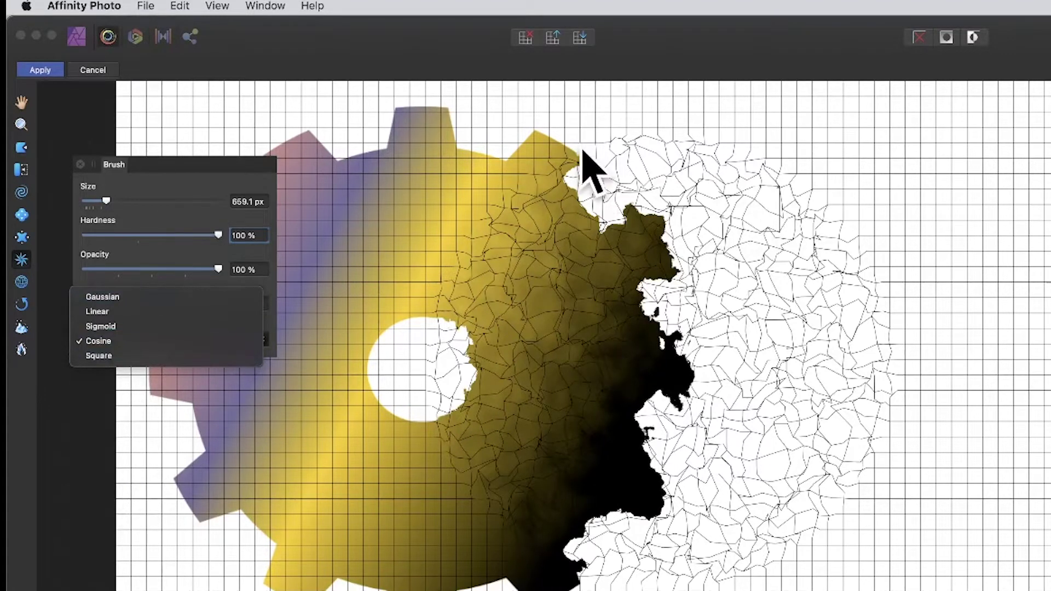
{"action": "left_click", "coordinate": [104, 356]}
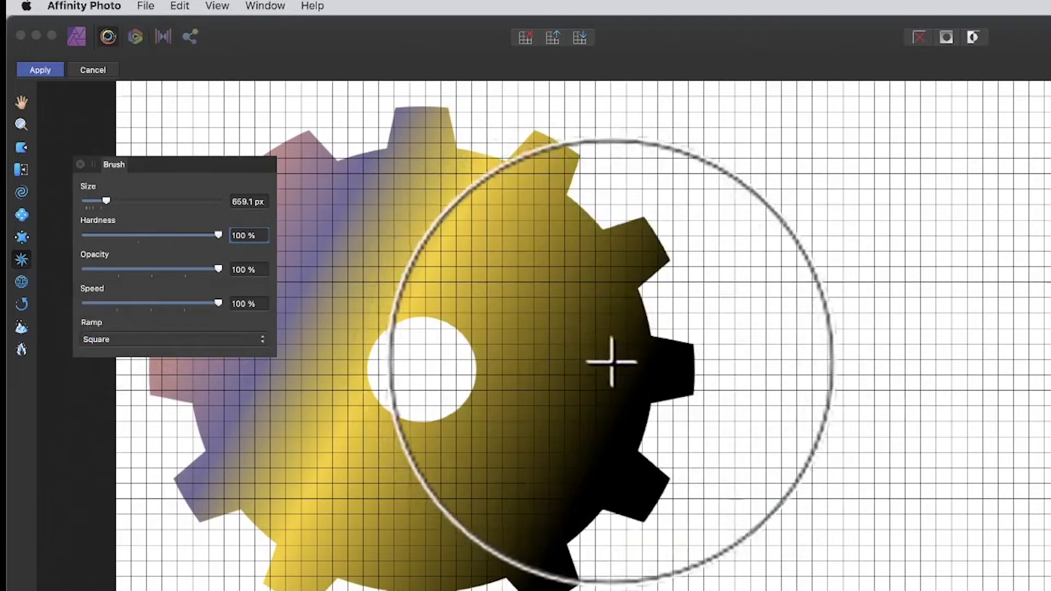
{"action": "mouse_move", "coordinate": [610, 364]}
{"action": "left_mouse_down"}
{"action": "mouse_move", "coordinate": [633, 366]}
{"action": "mouse_move", "coordinate": [610, 357]}
{"action": "left_mouse_up"}
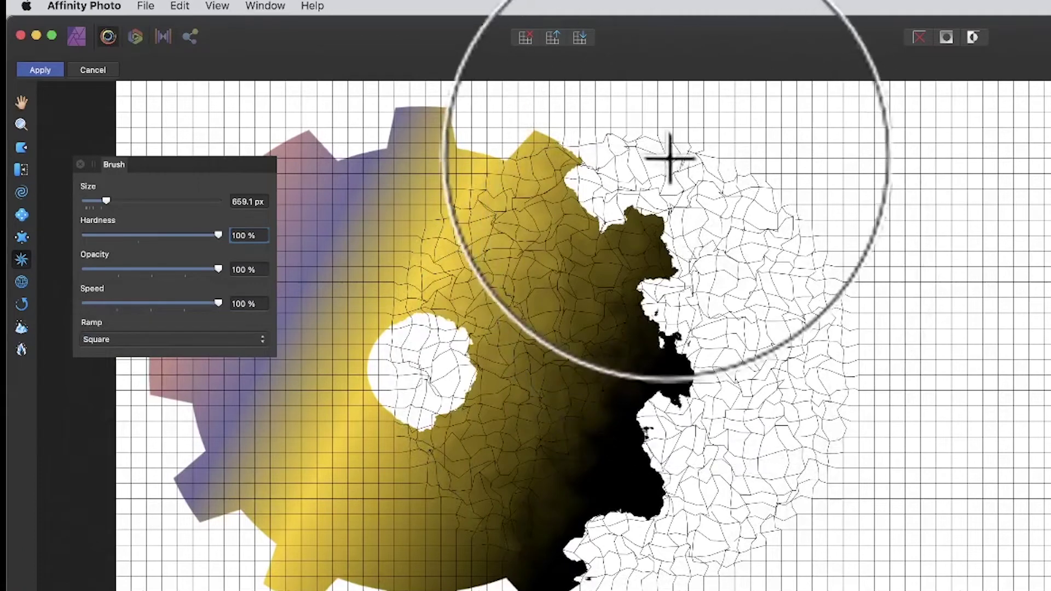
{"action": "key", "text": "super+z"}
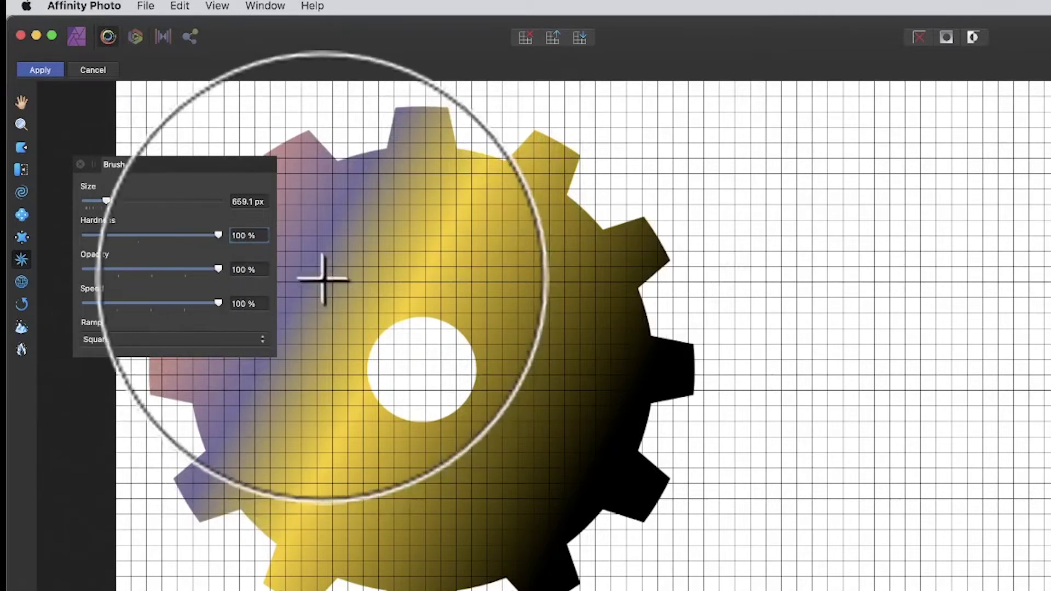
- Move the Brush panel clear of the gear onto the empty canvas, and try out the hand and zoom tools
{"action": "mouse_move", "coordinate": [188, 160]}
{"action": "left_mouse_down"}
{"action": "mouse_move", "coordinate": [796, 169]}
{"action": "mouse_move", "coordinate": [916, 151]}
{"action": "left_mouse_up"}
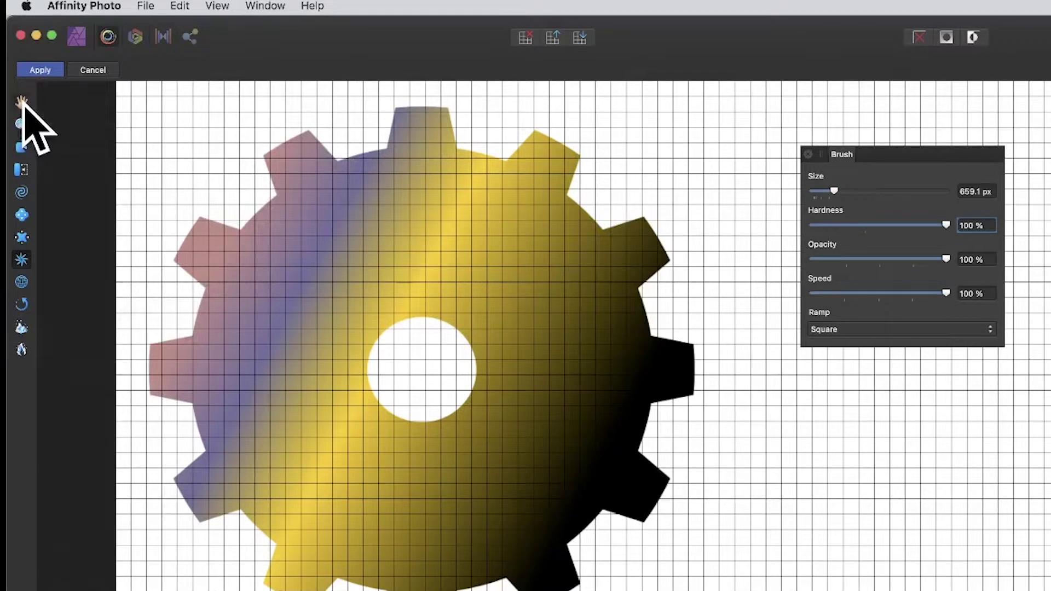
{"action": "left_click", "coordinate": [21, 102]}
{"action": "left_click_drag", "start_coordinate": [480, 287], "coordinate": [415, 288]}
{"action": "left_click", "coordinate": [21, 124]}
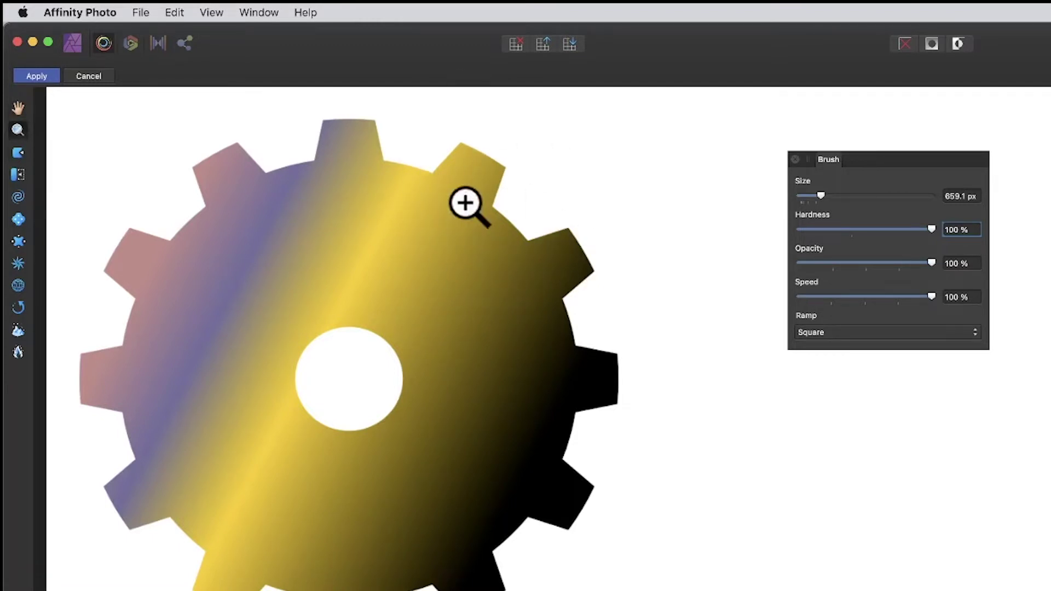
- Try pushing the gear's centre far to the right with Push Forward at 100% hardness, and undo the stroke
{"action": "left_click", "coordinate": [18, 155]}
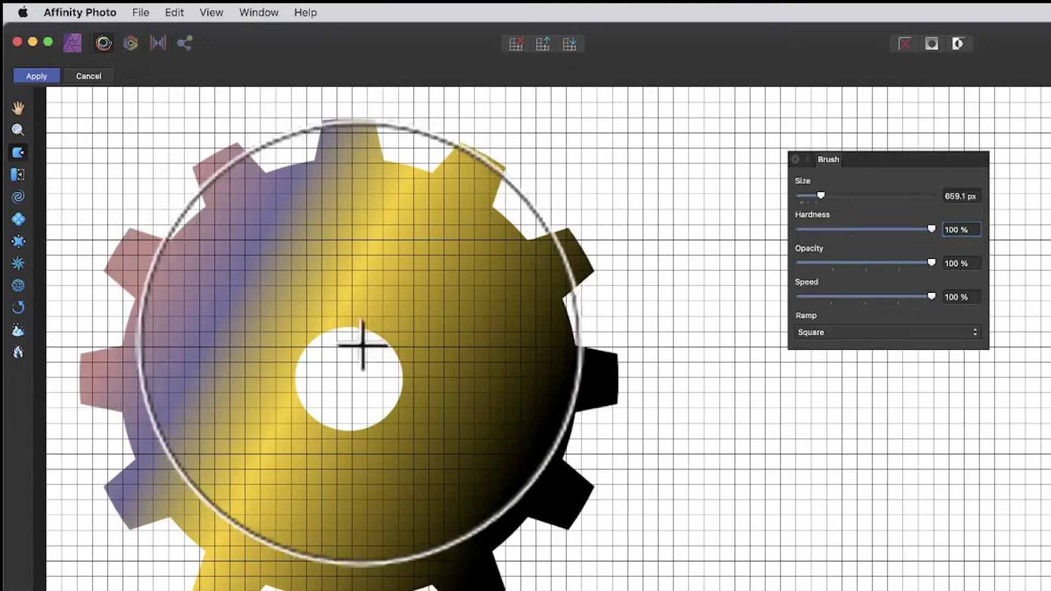
{"action": "mouse_move", "coordinate": [364, 347]}
{"action": "left_mouse_down"}
{"action": "mouse_move", "coordinate": [375, 376]}
{"action": "mouse_move", "coordinate": [632, 364]}
{"action": "left_mouse_up"}
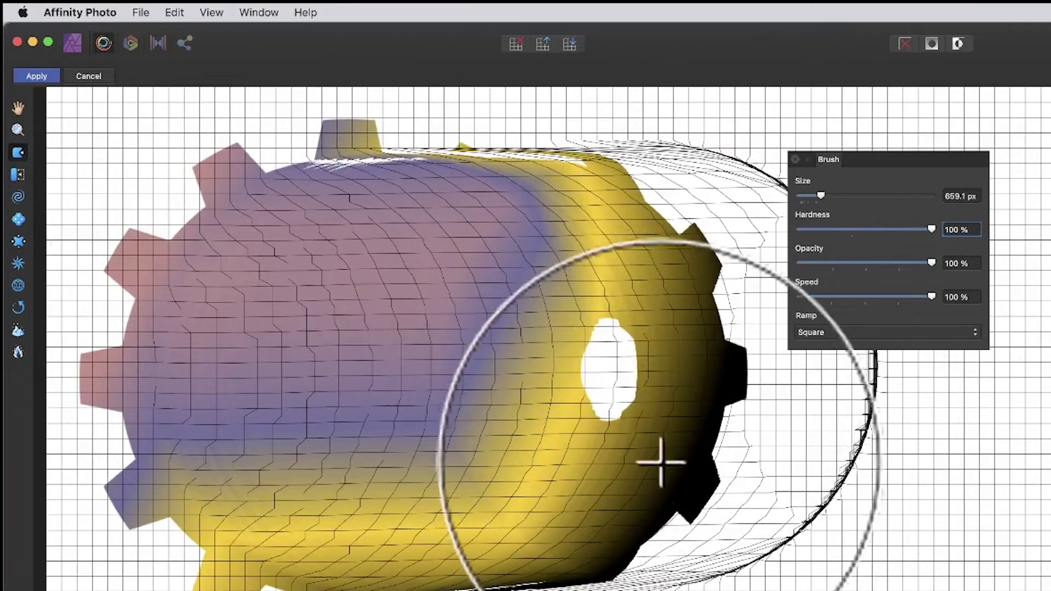
{"action": "key", "text": "super+z"}
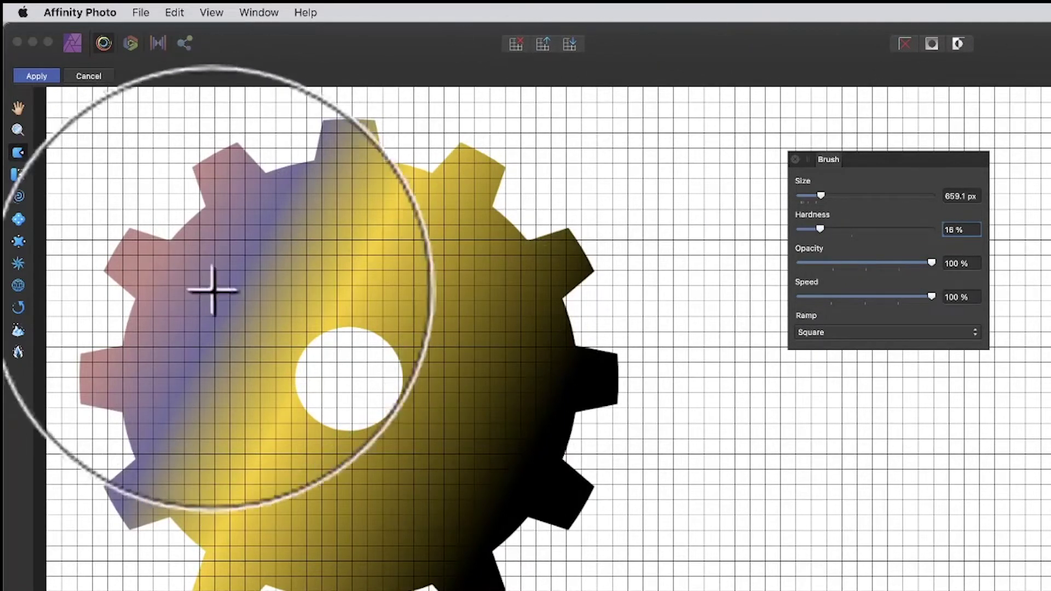
- Set the brush hardness to 16%, try pushing the gear's centre to the right and upward, and undo each push
{"action": "mouse_move", "coordinate": [356, 350]}
{"action": "left_mouse_down"}
{"action": "mouse_move", "coordinate": [505, 359]}
{"action": "mouse_move", "coordinate": [599, 344]}
{"action": "left_mouse_up"}
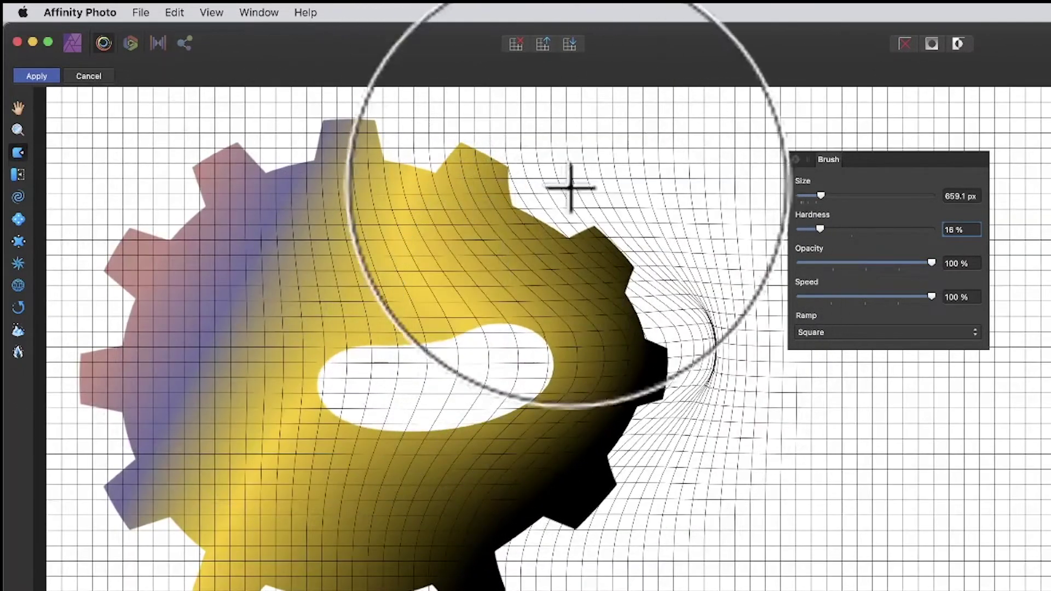
{"action": "key", "text": "super+z"}
{"action": "mouse_move", "coordinate": [428, 486]}
{"action": "left_mouse_down"}
{"action": "mouse_move", "coordinate": [347, 117]}
{"action": "mouse_move", "coordinate": [319, 261]}
{"action": "left_mouse_up"}
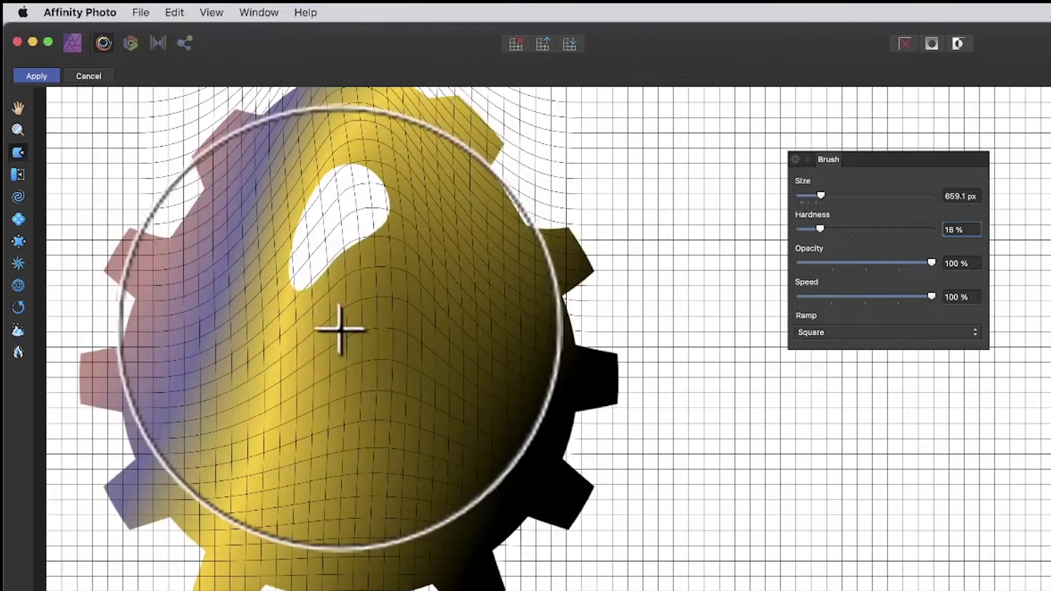
{"action": "key", "text": "super+z"}
- Try pushing the gear's centre hole down and back up in several strokes, and undo all of the distortions
{"action": "mouse_move", "coordinate": [352, 352]}
{"action": "left_mouse_down"}
{"action": "mouse_move", "coordinate": [344, 512]}
{"action": "mouse_move", "coordinate": [370, 451]}
{"action": "mouse_move", "coordinate": [364, 334]}
{"action": "left_mouse_up"}
{"action": "key", "text": "super+z"}
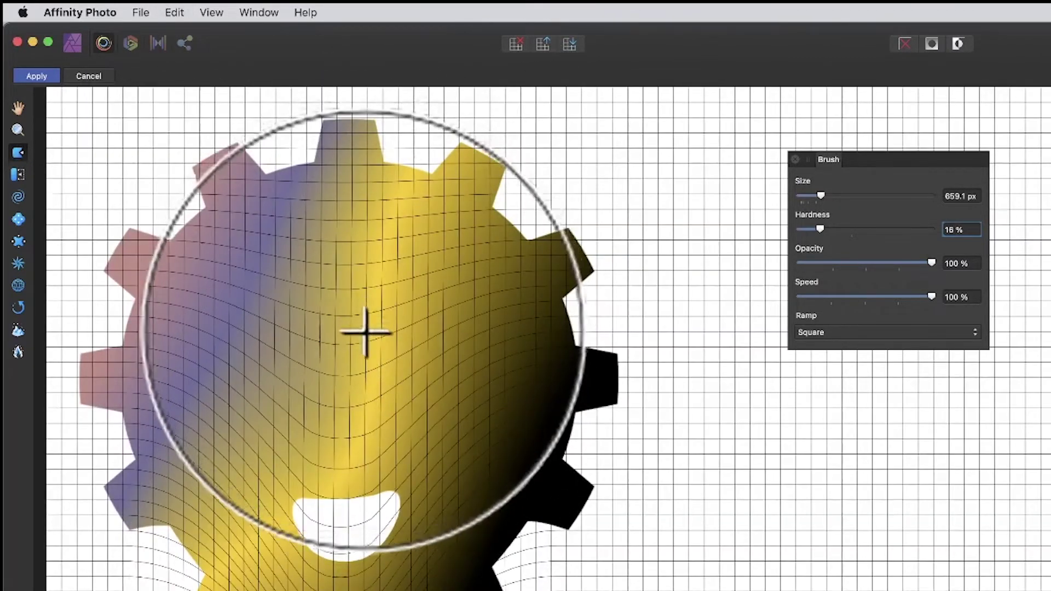
{"action": "left_click_drag", "start_coordinate": [352, 552], "coordinate": [430, 323]}
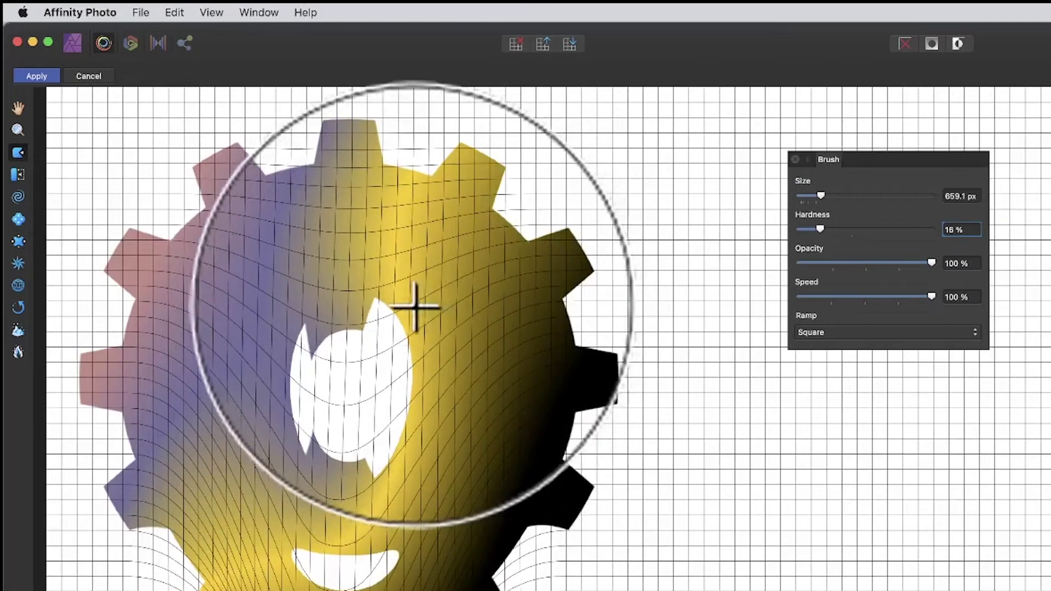
{"action": "key", "text": "super+z"}
{"action": "key", "text": "super+z"}
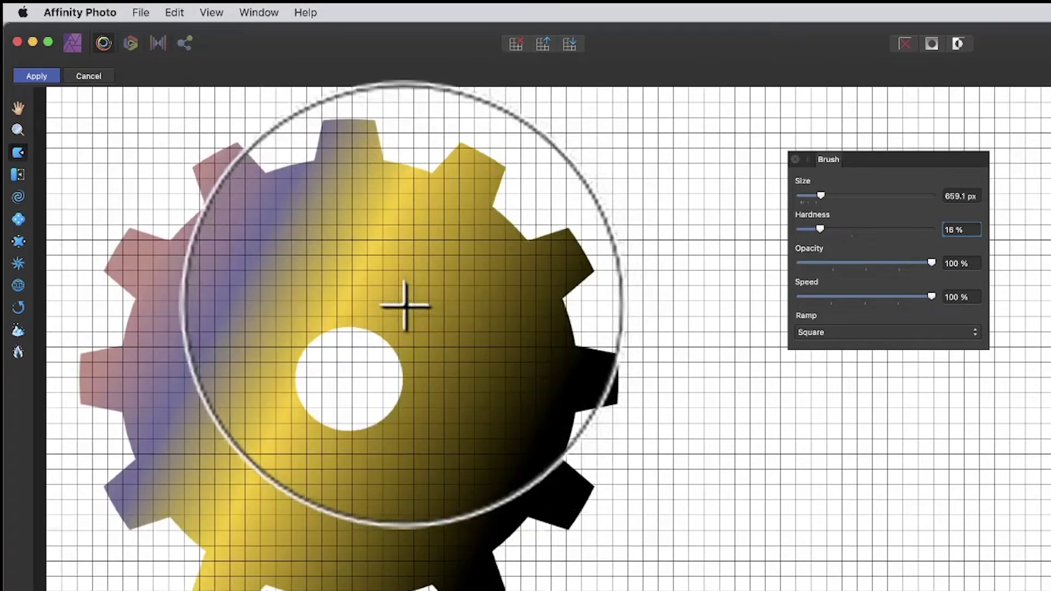
{"action": "mouse_move", "coordinate": [347, 399]}
{"action": "left_mouse_down"}
{"action": "mouse_move", "coordinate": [359, 486]}
{"action": "mouse_move", "coordinate": [368, 434]}
{"action": "left_mouse_up"}
{"action": "key", "text": "super+z"}
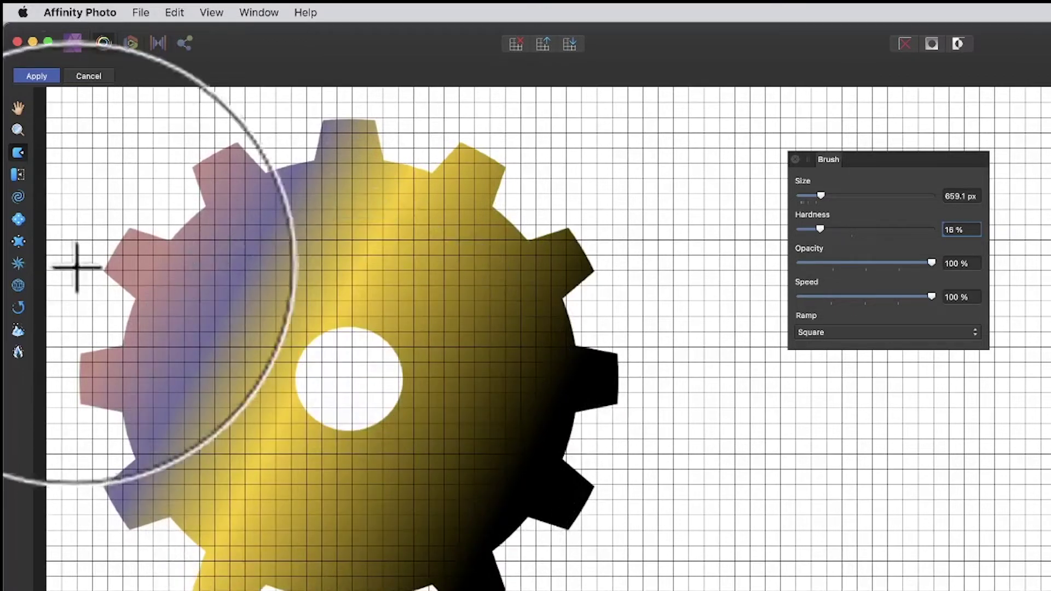
- Shift the gear's centre hole upward with a rightward stroke of the Liquify Push Left Tool
{"action": "left_click", "coordinate": [22, 175]}
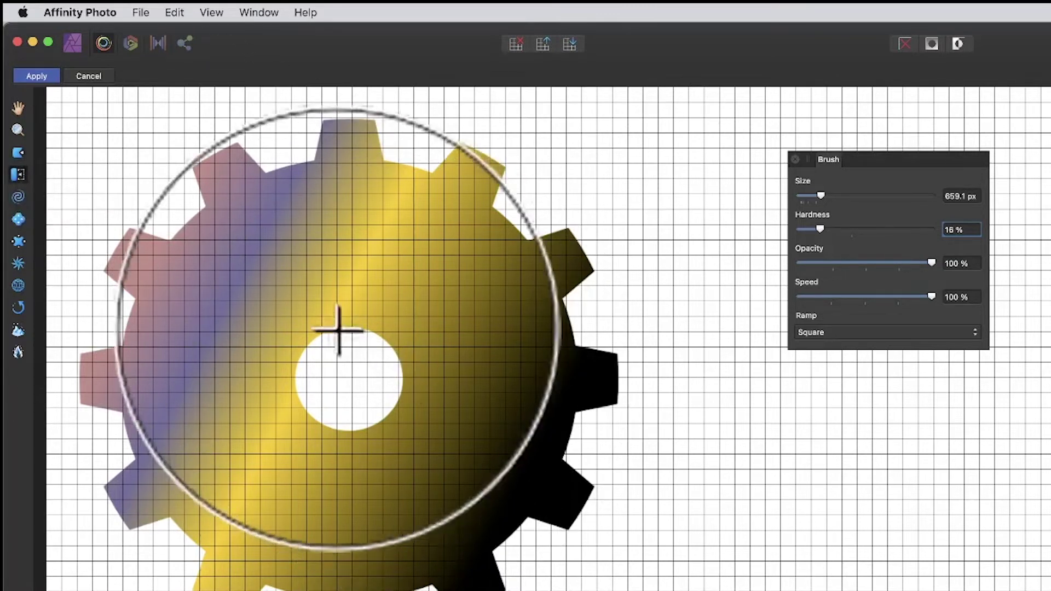
{"action": "left_click_drag", "start_coordinate": [335, 359], "coordinate": [412, 358]}
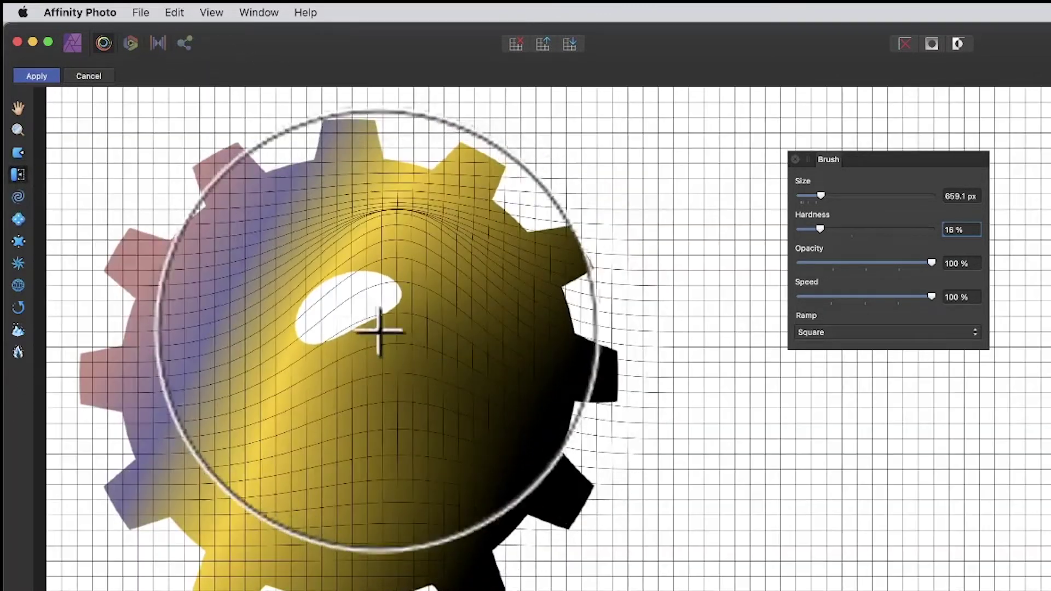
- Undo the last stroke, try Push Left strokes across the gear downward, diagonally downward and up to the right, and undo each one
{"action": "key", "text": "super+z"}
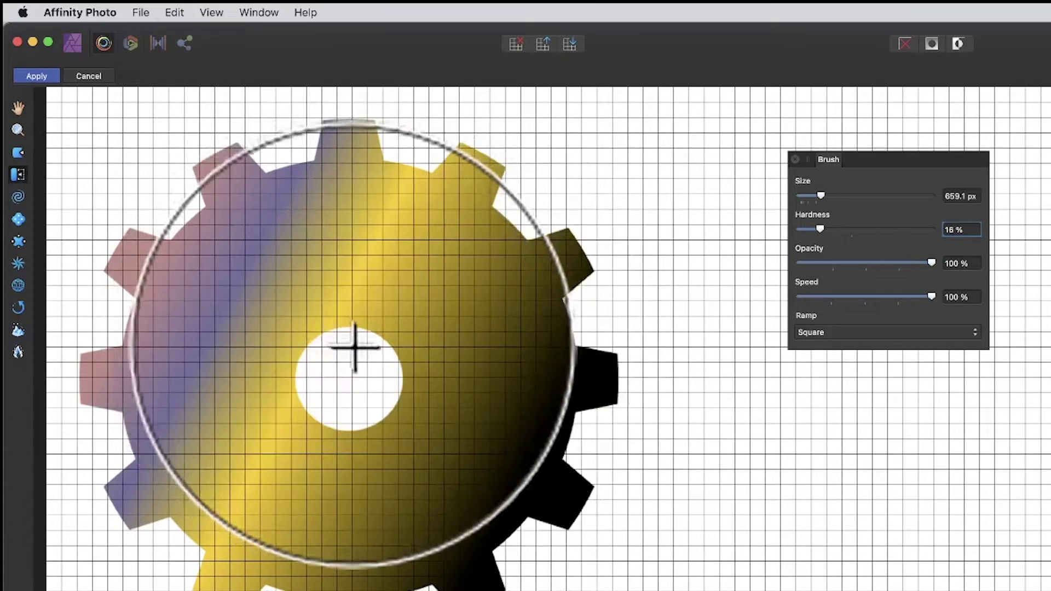
{"action": "left_click_drag", "start_coordinate": [352, 347], "coordinate": [352, 502]}
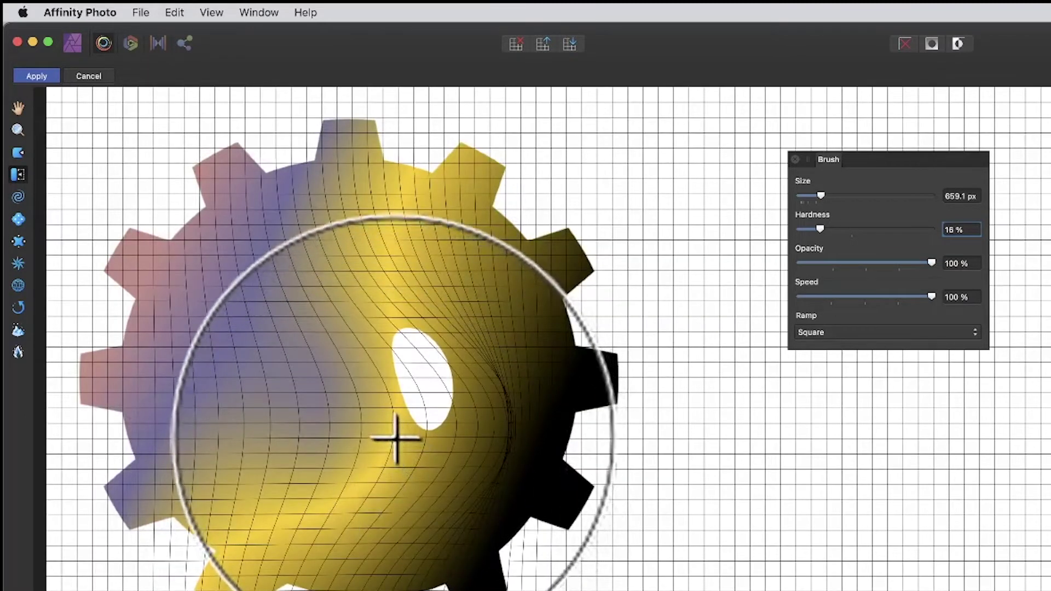
{"action": "key", "text": "super+z"}
{"action": "left_click_drag", "start_coordinate": [363, 399], "coordinate": [422, 561]}
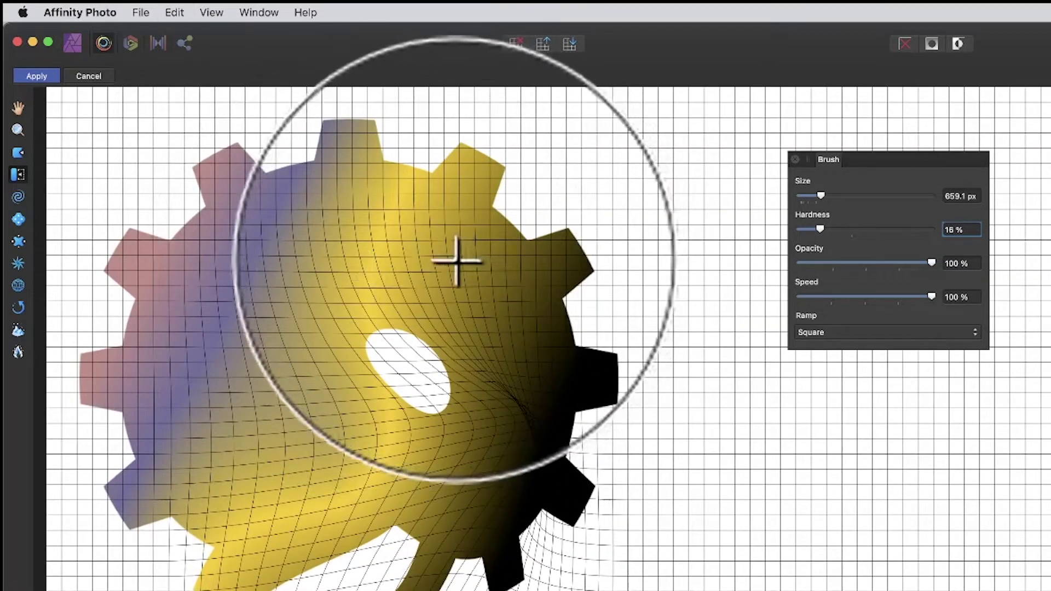
{"action": "key", "text": "super+z"}
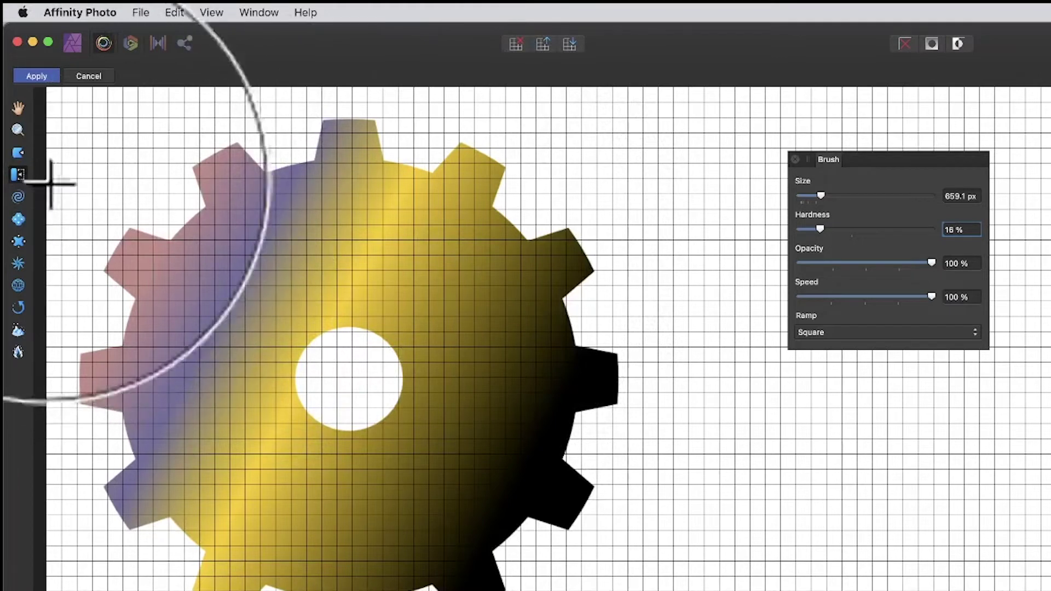
{"action": "mouse_move", "coordinate": [419, 345]}
{"action": "left_mouse_down"}
{"action": "mouse_move", "coordinate": [422, 295]}
{"action": "mouse_move", "coordinate": [500, 282]}
{"action": "left_mouse_up"}
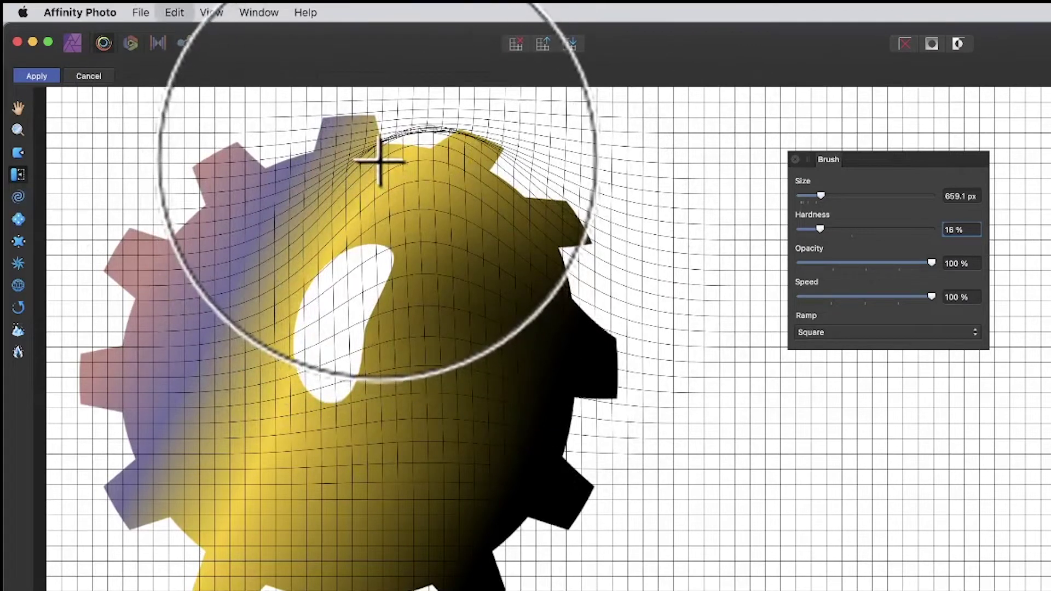
{"action": "key", "text": "super+z"}
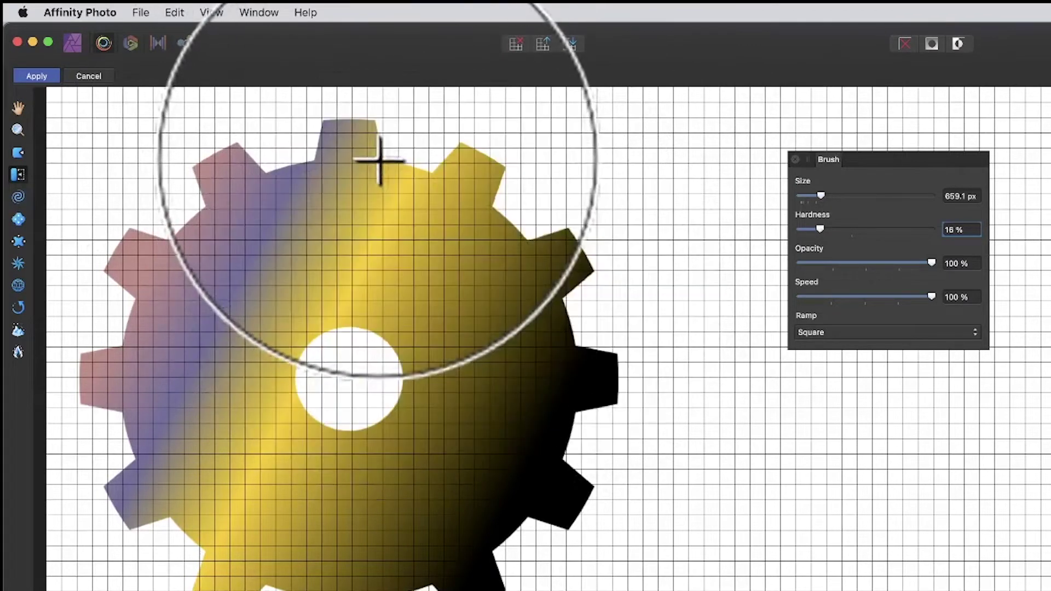
- Try the Liquify Twirl Tool on the gear's right half and in a stroke from above the hole to the right edge, undoing both
{"action": "left_click", "coordinate": [19, 196]}
{"action": "mouse_move", "coordinate": [470, 298]}
{"action": "left_mouse_down"}
{"action": "mouse_move", "coordinate": [483, 296]}
{"action": "mouse_move", "coordinate": [474, 238]}
{"action": "left_mouse_up"}
{"action": "key", "text": "super+z"}
{"action": "mouse_move", "coordinate": [369, 312]}
{"action": "left_mouse_down"}
{"action": "mouse_move", "coordinate": [384, 365]}
{"action": "mouse_move", "coordinate": [461, 279]}
{"action": "mouse_move", "coordinate": [580, 223]}
{"action": "left_mouse_up"}
{"action": "key", "text": "super+z"}
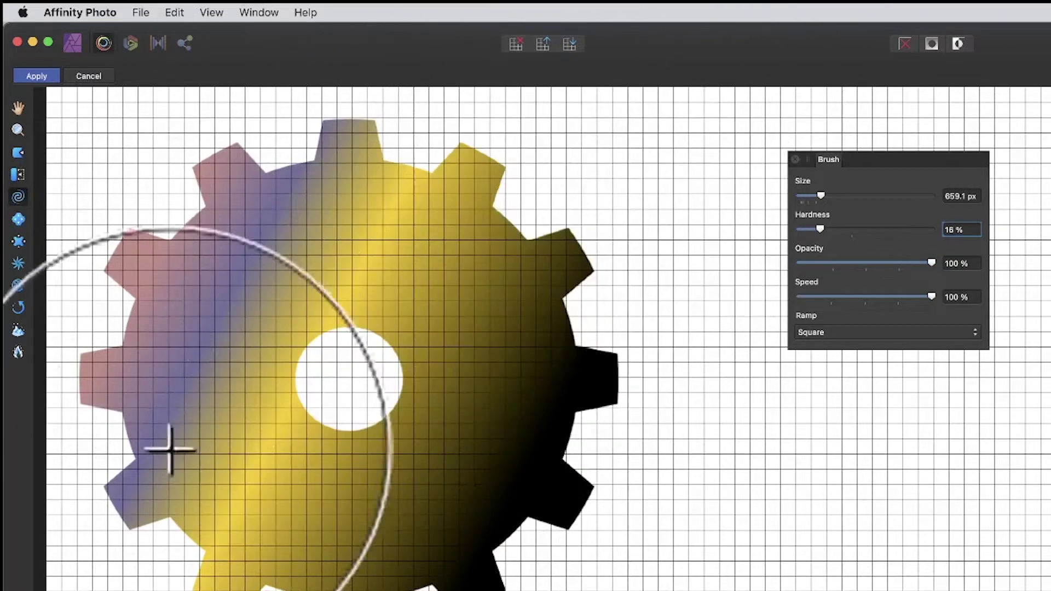
- Try twirling the area around the gear's centre hole and the teeth on its right edge, and undo each twirl
{"action": "left_click_drag", "start_coordinate": [371, 368], "coordinate": [365, 368]}
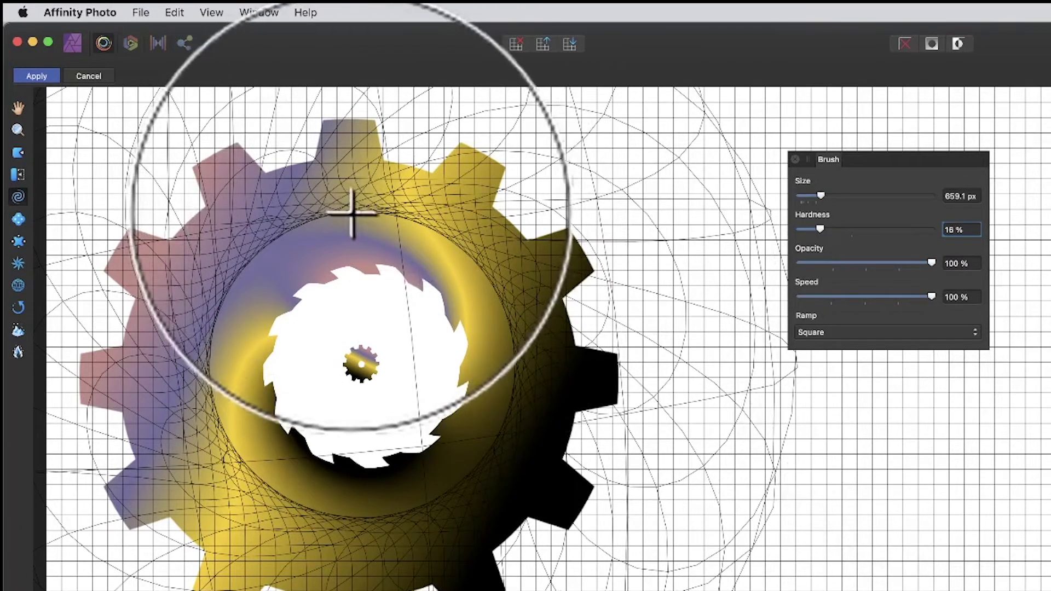
{"action": "key", "text": "super+z"}
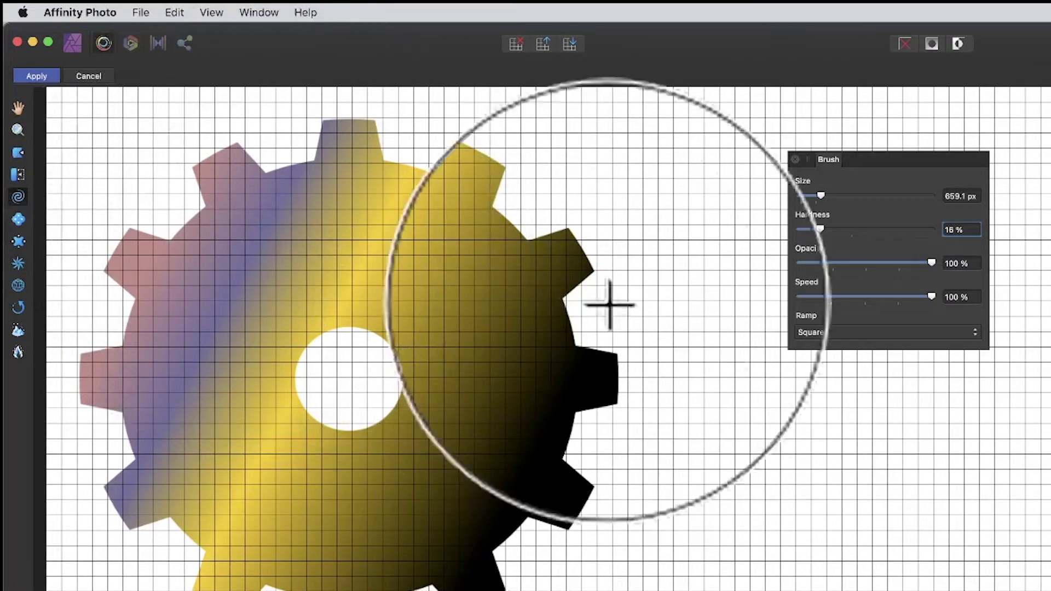
{"action": "left_click_drag", "start_coordinate": [586, 376], "coordinate": [656, 239]}
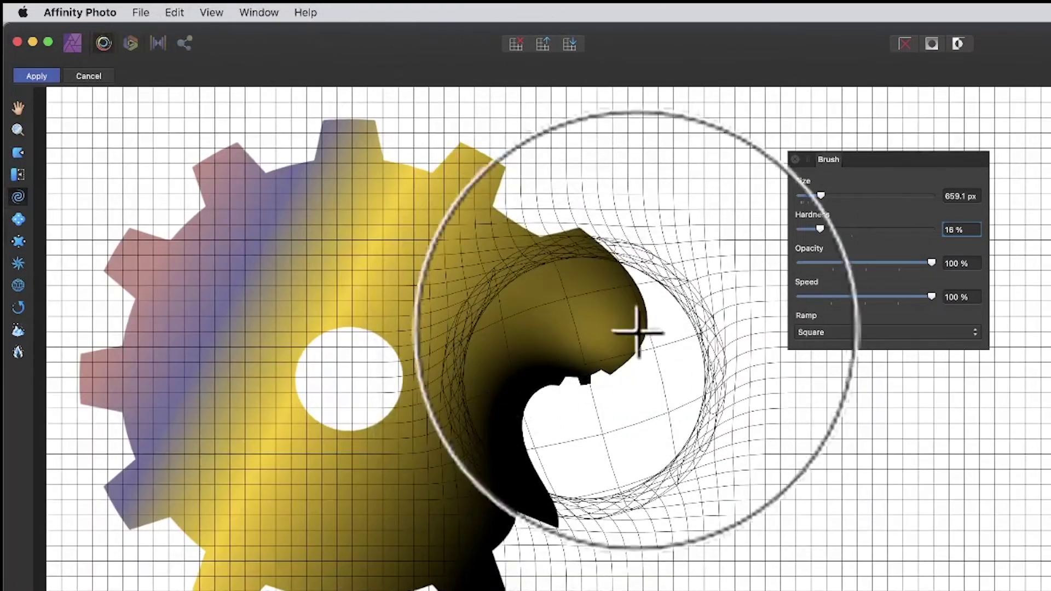
{"action": "key", "text": "super+z"}
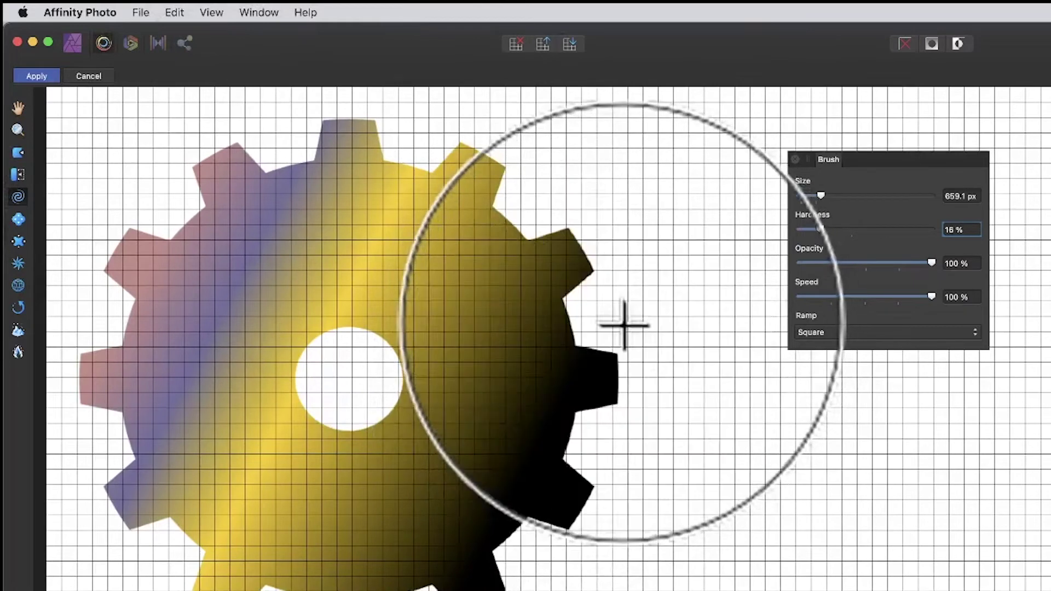
- Try the Liquify Pinch Tool on the gear's right half, bulging the area beside the hole outward, and undo it
{"action": "left_click", "coordinate": [19, 219]}
{"action": "mouse_move", "coordinate": [500, 345]}
{"action": "left_mouse_down"}
{"action": "mouse_move", "coordinate": [497, 335]}
{"action": "mouse_move", "coordinate": [481, 340]}
{"action": "left_mouse_up"}
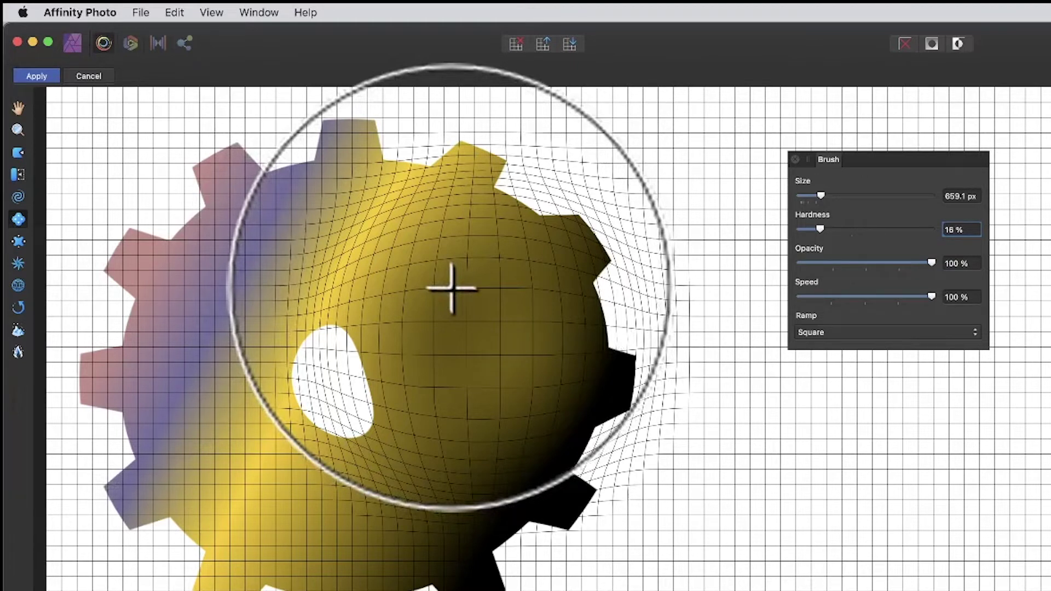
{"action": "key", "text": "super+z"}
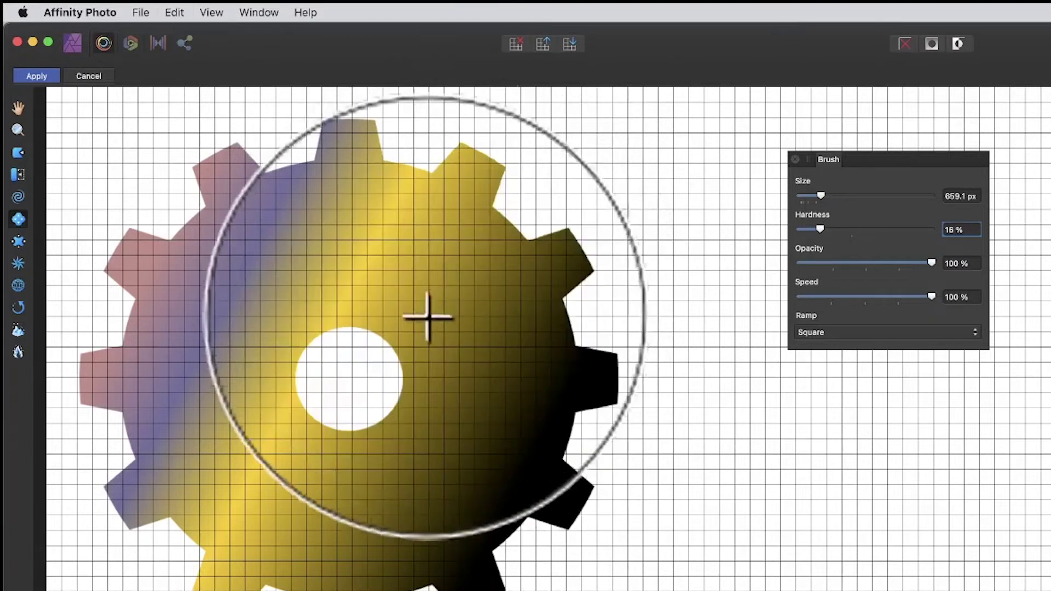
- Return to the Liquify Twirl Tool, try a short twirl to the right of the gear's hole, and undo it
{"action": "left_click", "coordinate": [18, 197]}
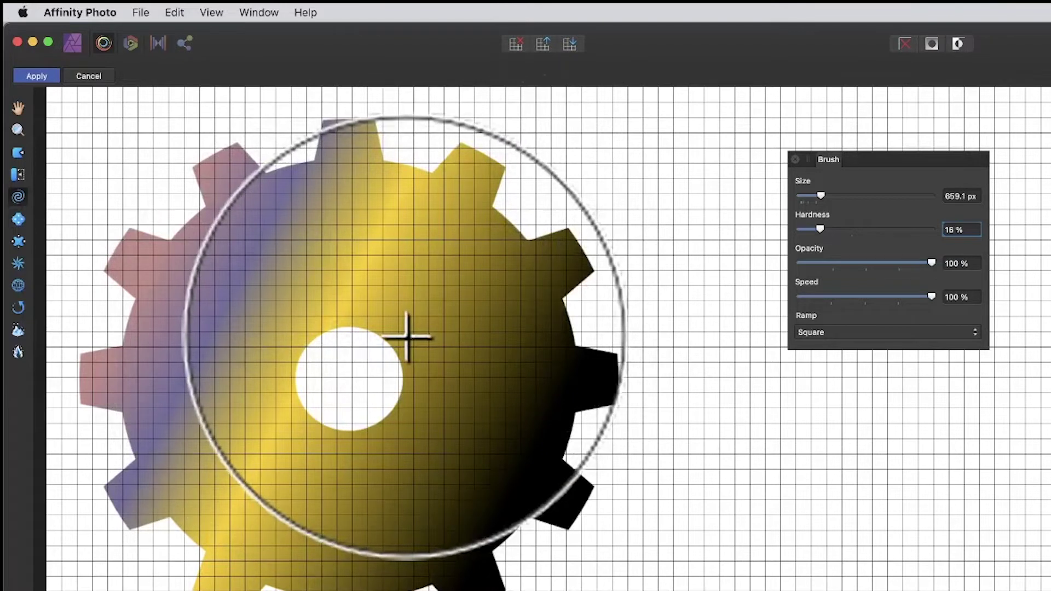
{"action": "mouse_move", "coordinate": [476, 343]}
{"action": "left_mouse_down"}
{"action": "mouse_move", "coordinate": [500, 348]}
{"action": "mouse_move", "coordinate": [485, 329]}
{"action": "left_mouse_up"}
{"action": "key", "text": "super+z"}
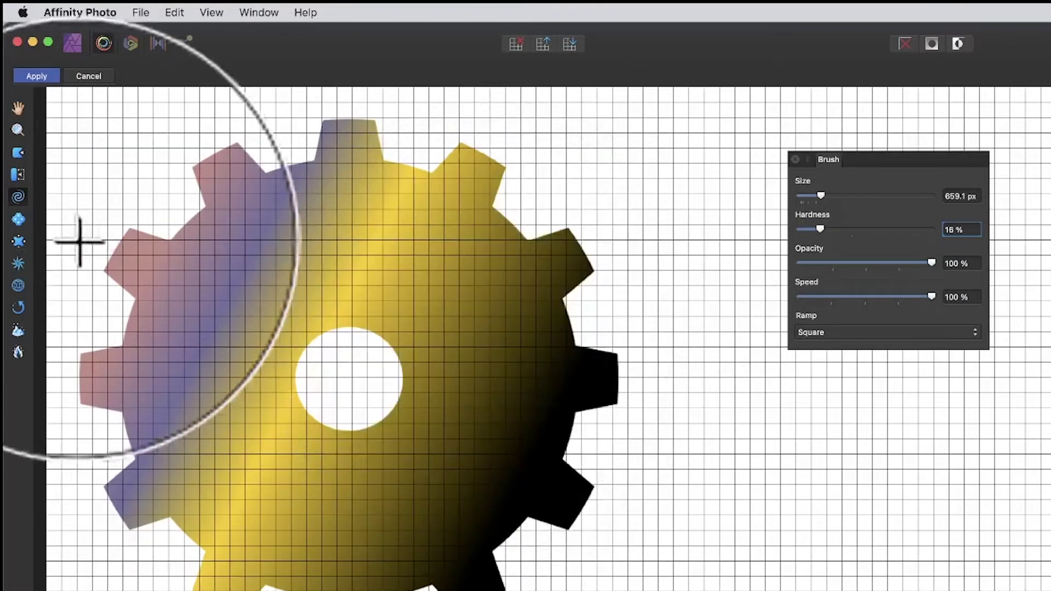
- Try bulging the gear's upper-right part with the Liquify Punch Tool, and try a stroke of the Pinch Tool across the right half
{"action": "left_click", "coordinate": [19, 242]}
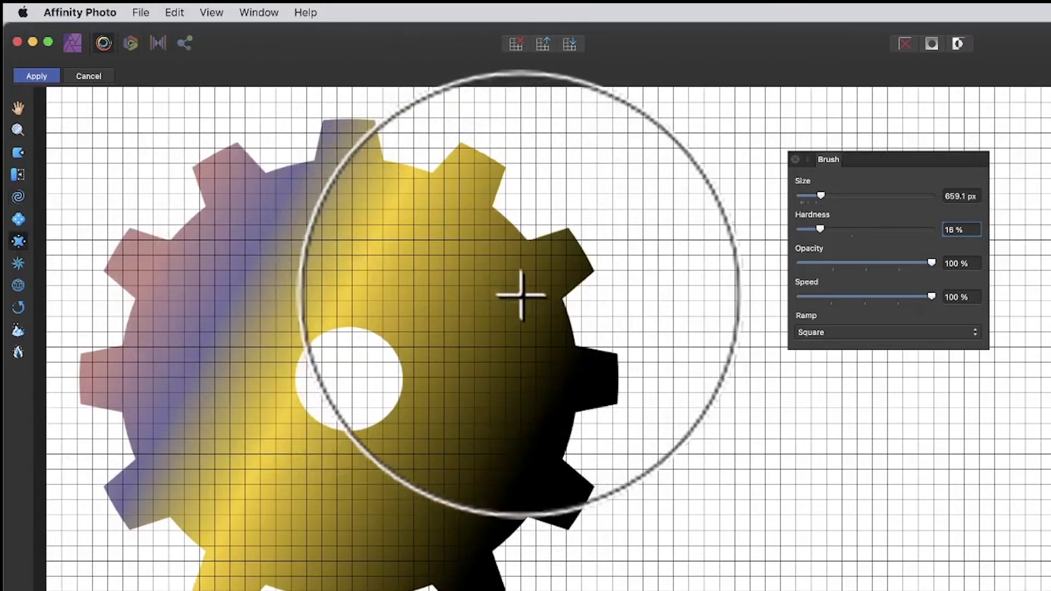
{"action": "mouse_move", "coordinate": [518, 301]}
{"action": "left_mouse_down"}
{"action": "mouse_move", "coordinate": [520, 286]}
{"action": "mouse_move", "coordinate": [537, 293]}
{"action": "mouse_move", "coordinate": [467, 272]}
{"action": "mouse_move", "coordinate": [514, 279]}
{"action": "mouse_move", "coordinate": [495, 270]}
{"action": "left_mouse_up"}
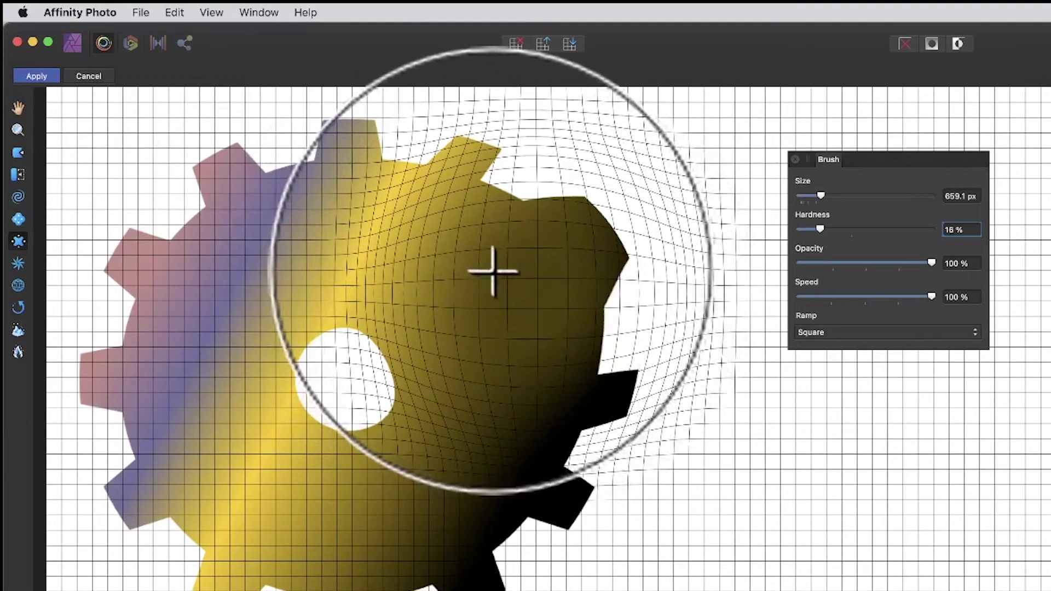
{"action": "left_click", "coordinate": [18, 219]}
{"action": "mouse_move", "coordinate": [603, 340]}
{"action": "left_mouse_down"}
{"action": "mouse_move", "coordinate": [462, 288]}
{"action": "mouse_move", "coordinate": [431, 313]}
{"action": "left_mouse_up"}
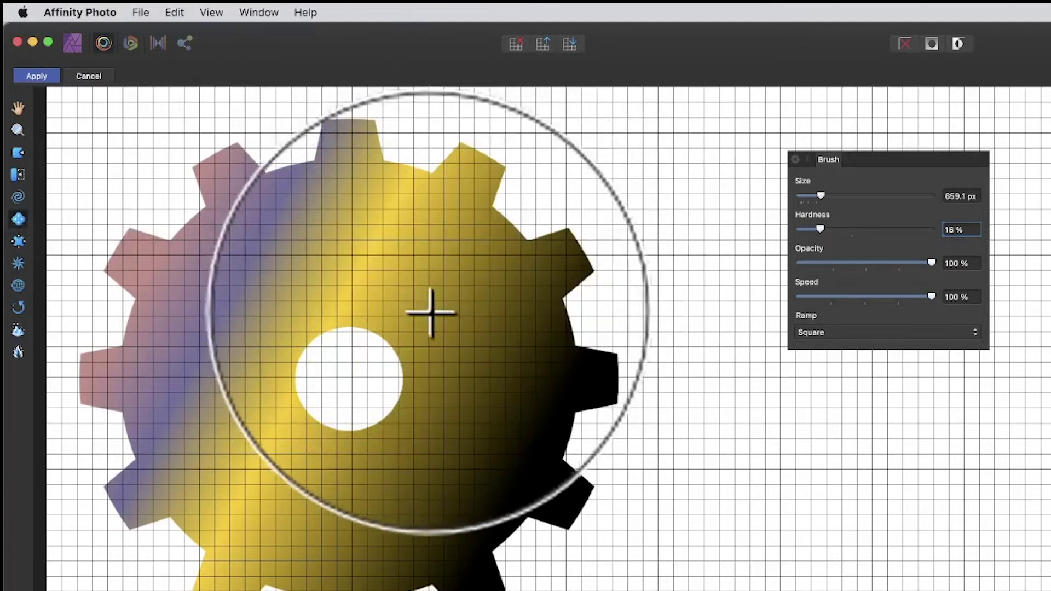
- Step back and forward through the last distortions, try pinching the gear inward beside the hole, and undo the pinch
{"action": "key", "text": "super+z"}
{"action": "key", "text": "super+z"}
{"action": "key", "text": "super+z"}
{"action": "key", "text": "super+shift+z"}
{"action": "key", "text": "super+shift+z"}
{"action": "key", "text": "super+shift+z"}
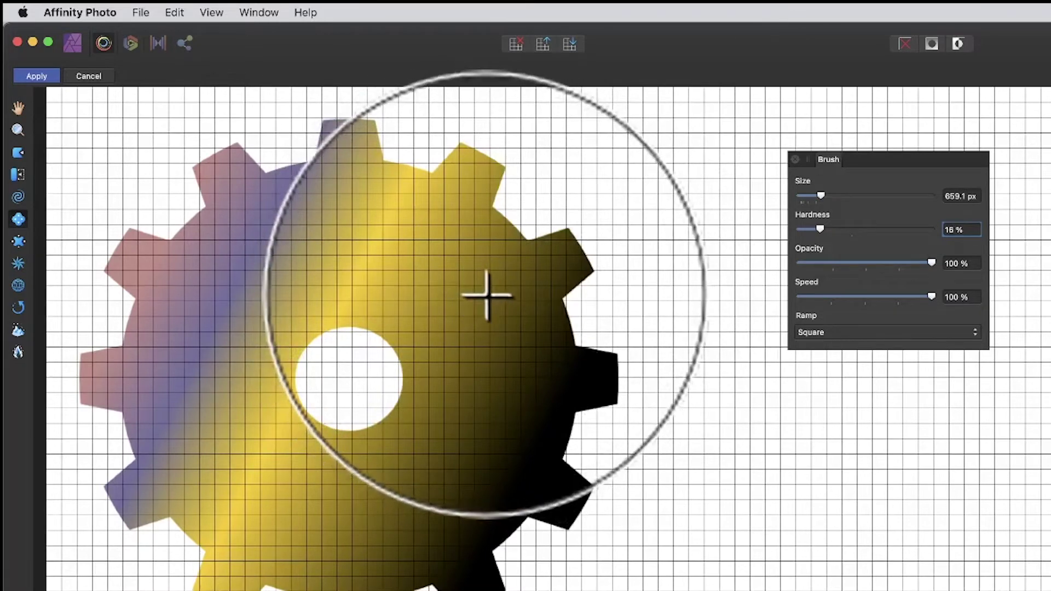
{"action": "mouse_move", "coordinate": [485, 294]}
{"action": "left_mouse_down"}
{"action": "mouse_move", "coordinate": [425, 334]}
{"action": "mouse_move", "coordinate": [376, 347]}
{"action": "mouse_move", "coordinate": [479, 299]}
{"action": "left_mouse_up"}
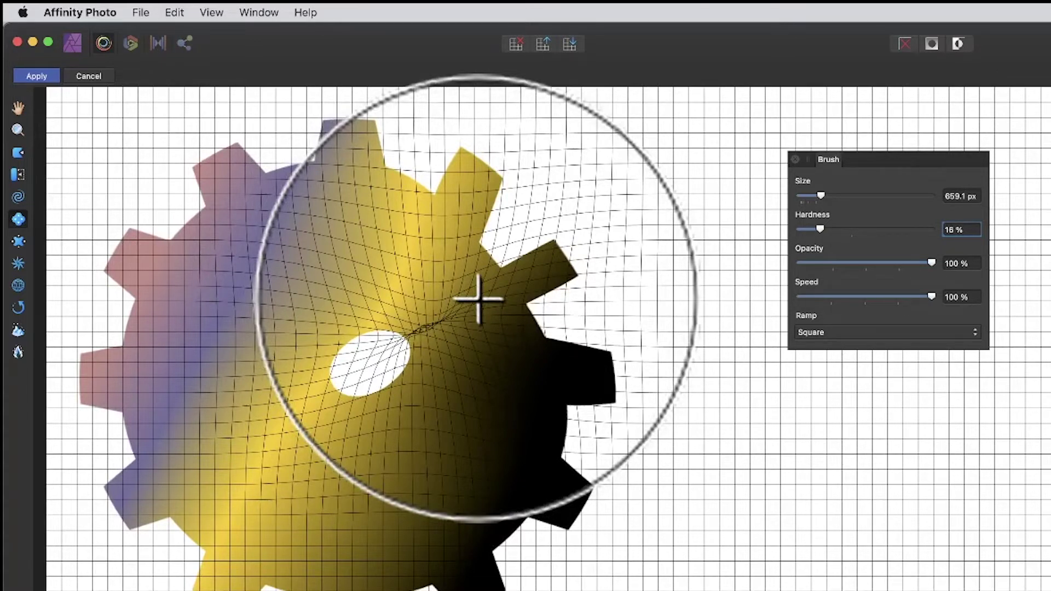
{"action": "key", "text": "super+z"}
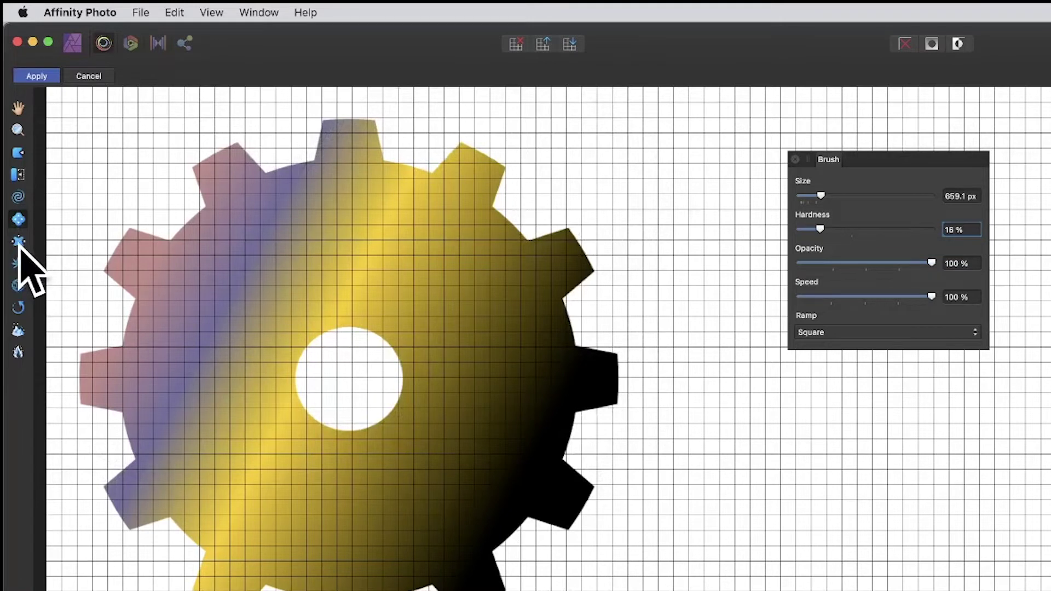
- Try the Liquify Punch Tool to the right of the hole, squeezing the mesh inward and then bulging it outward, undoing each stroke
{"action": "left_click", "coordinate": [19, 243]}
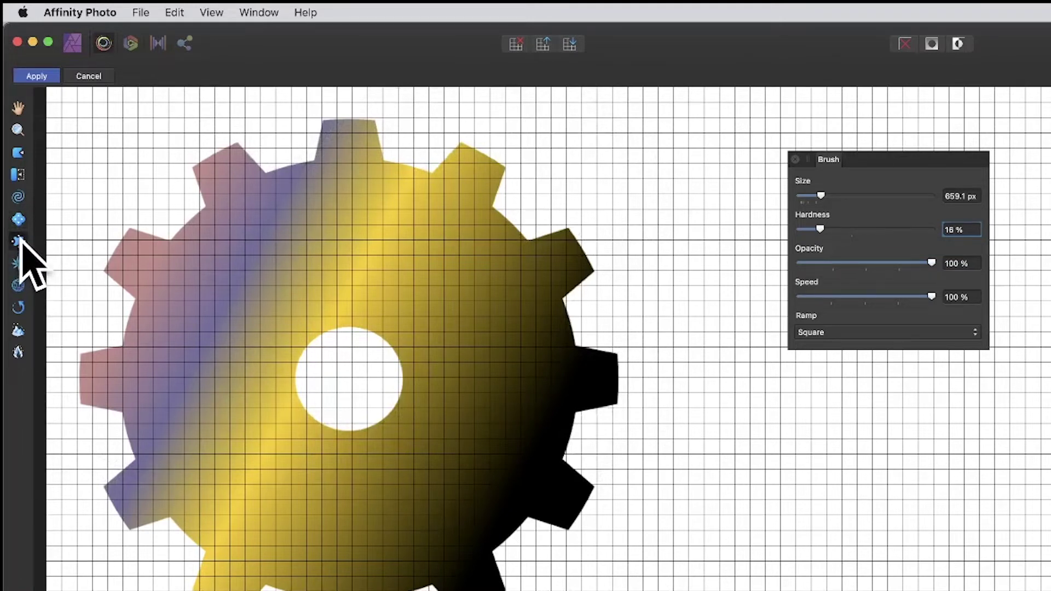
{"action": "mouse_move", "coordinate": [505, 312]}
{"action": "left_mouse_down"}
{"action": "mouse_move", "coordinate": [410, 369]}
{"action": "mouse_move", "coordinate": [493, 344]}
{"action": "left_mouse_up"}
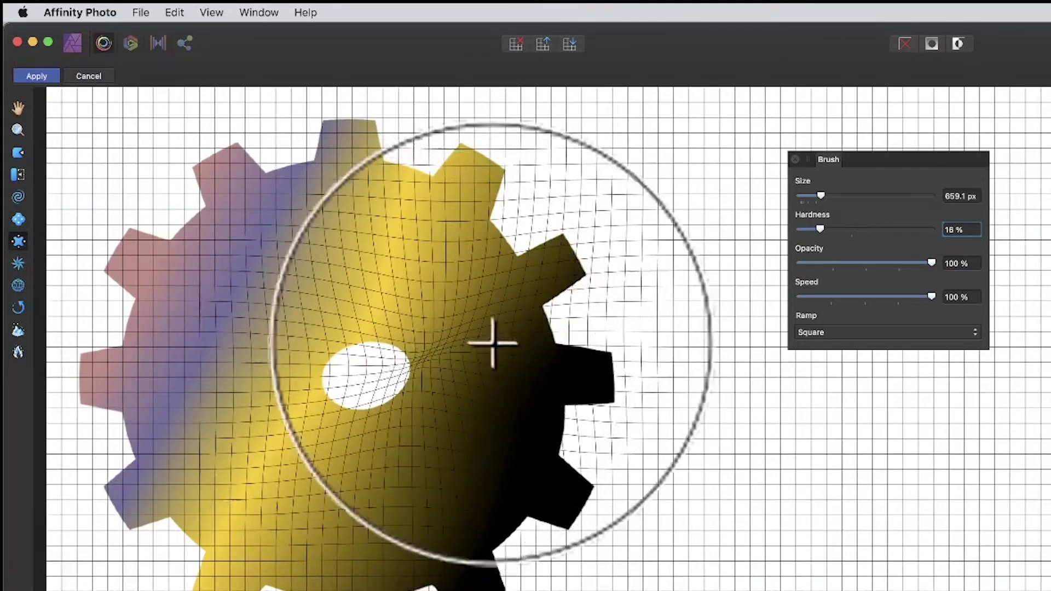
{"action": "key", "text": "super+z"}
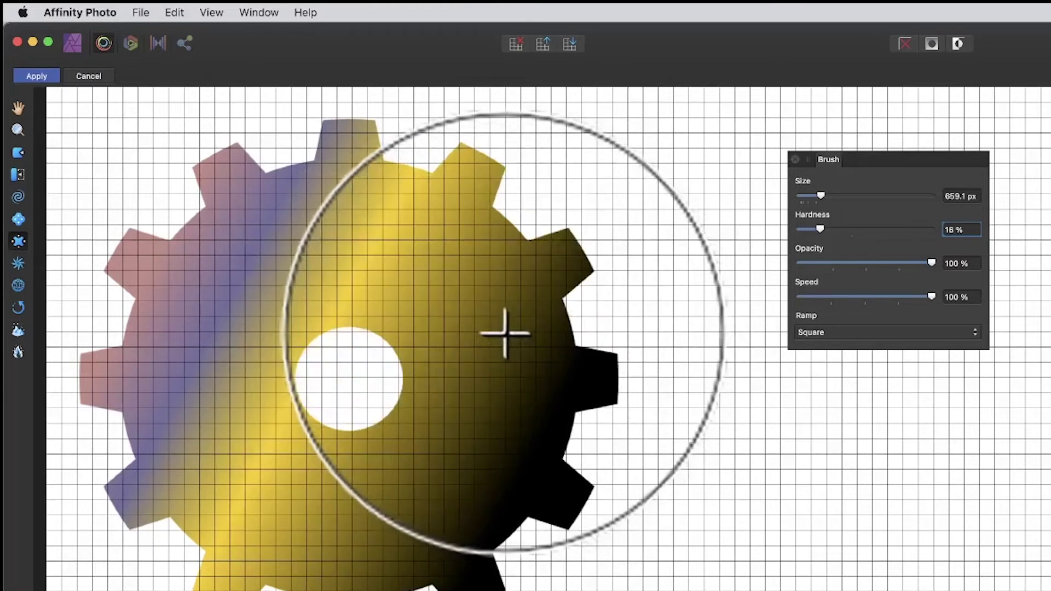
{"action": "left_click_drag", "start_coordinate": [476, 345], "coordinate": [566, 295]}
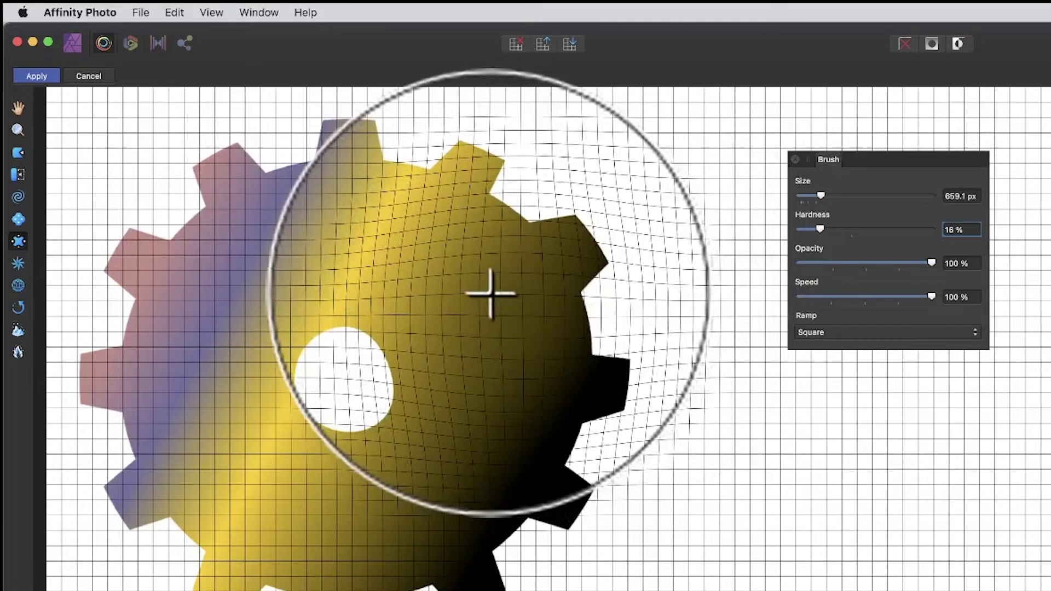
{"action": "key", "text": "super+z"}
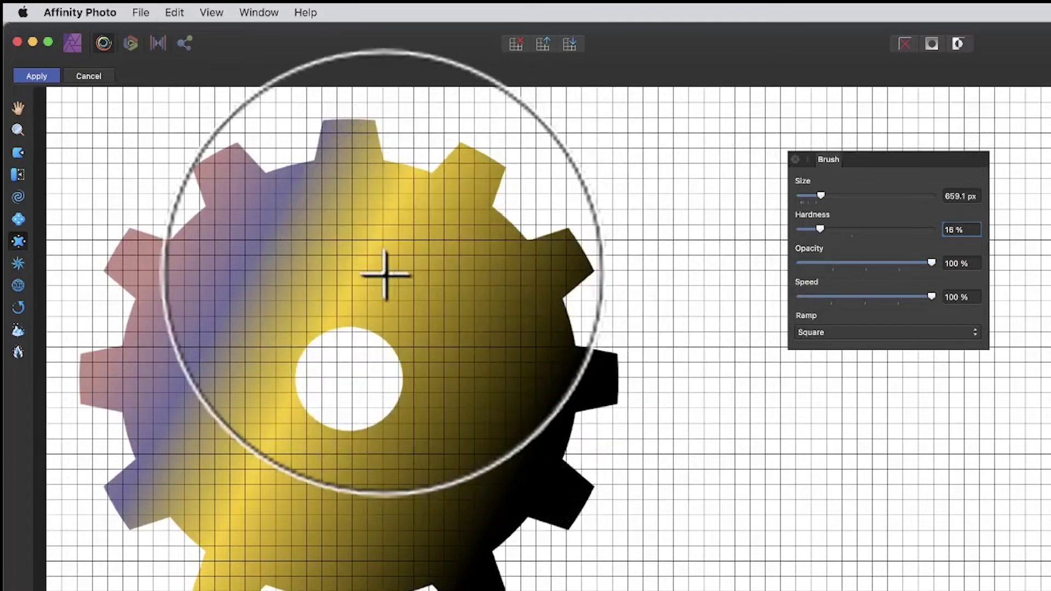
- Try scattering the gear's right and lower parts with the Liquify Turbulence Tool, hiding the mesh for the lower stroke, and undo all the distortions
{"action": "left_click", "coordinate": [19, 264]}
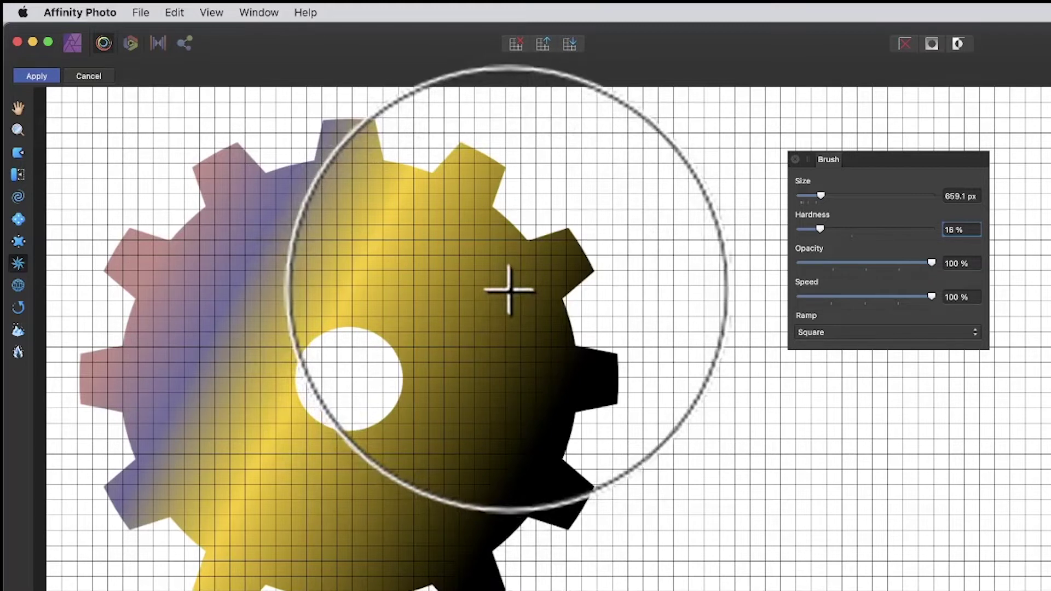
{"action": "mouse_move", "coordinate": [509, 286]}
{"action": "left_mouse_down"}
{"action": "mouse_move", "coordinate": [531, 313]}
{"action": "mouse_move", "coordinate": [463, 303]}
{"action": "mouse_move", "coordinate": [502, 275]}
{"action": "mouse_move", "coordinate": [544, 288]}
{"action": "mouse_move", "coordinate": [493, 277]}
{"action": "left_mouse_up"}
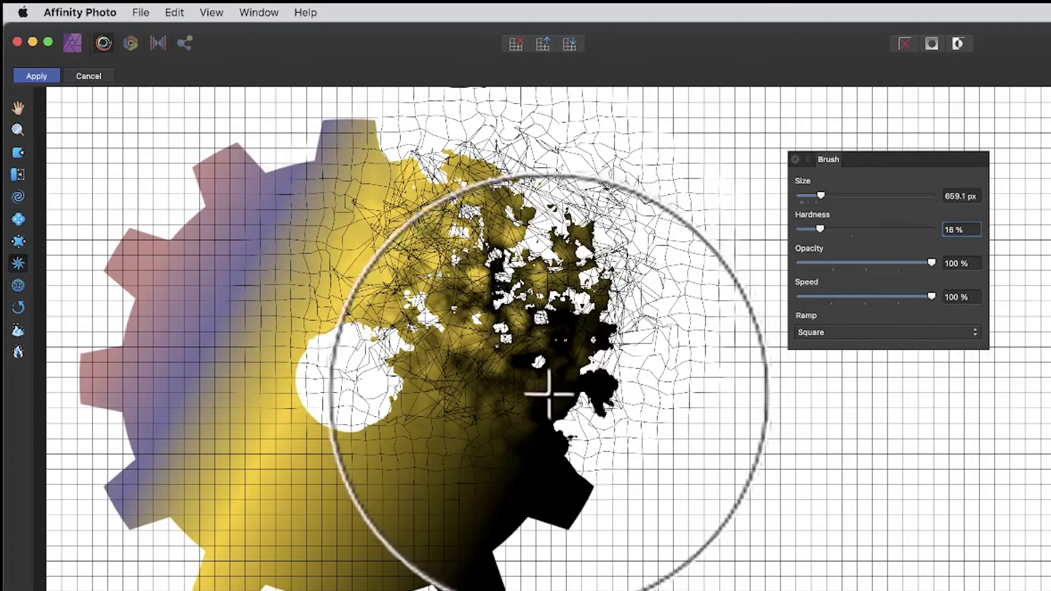
{"action": "key", "text": "super+apostrophe"}
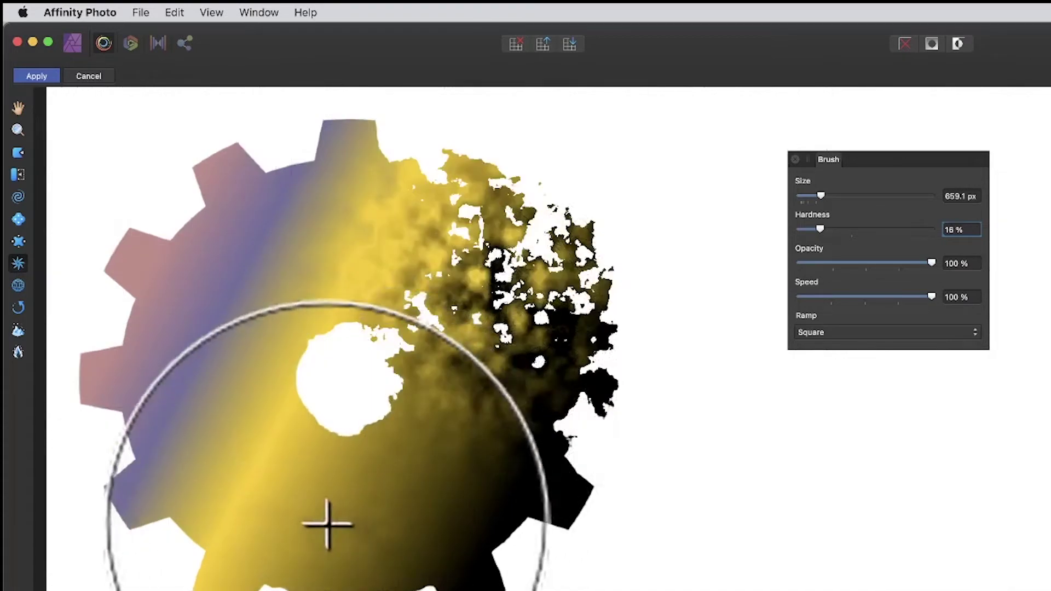
{"action": "mouse_move", "coordinate": [328, 524]}
{"action": "left_mouse_down"}
{"action": "mouse_move", "coordinate": [319, 484]}
{"action": "mouse_move", "coordinate": [397, 509]}
{"action": "mouse_move", "coordinate": [417, 481]}
{"action": "left_mouse_up"}
{"action": "key", "text": "super+apostrophe"}
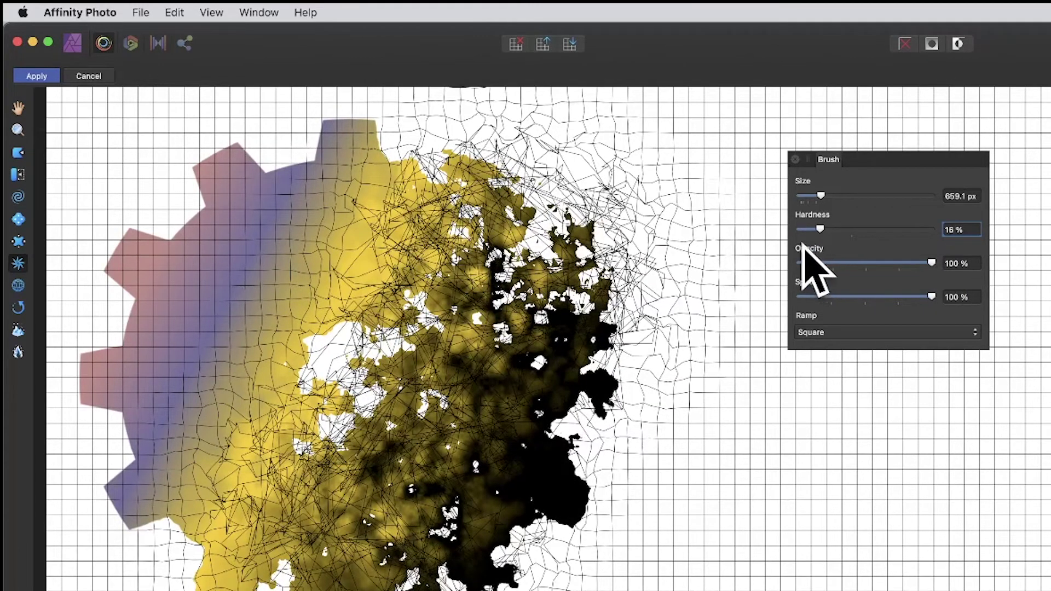
{"action": "key", "text": "super+z"}
{"action": "key", "text": "super+z"}
{"action": "key", "text": "super+z"}
{"action": "key", "text": "super+z"}
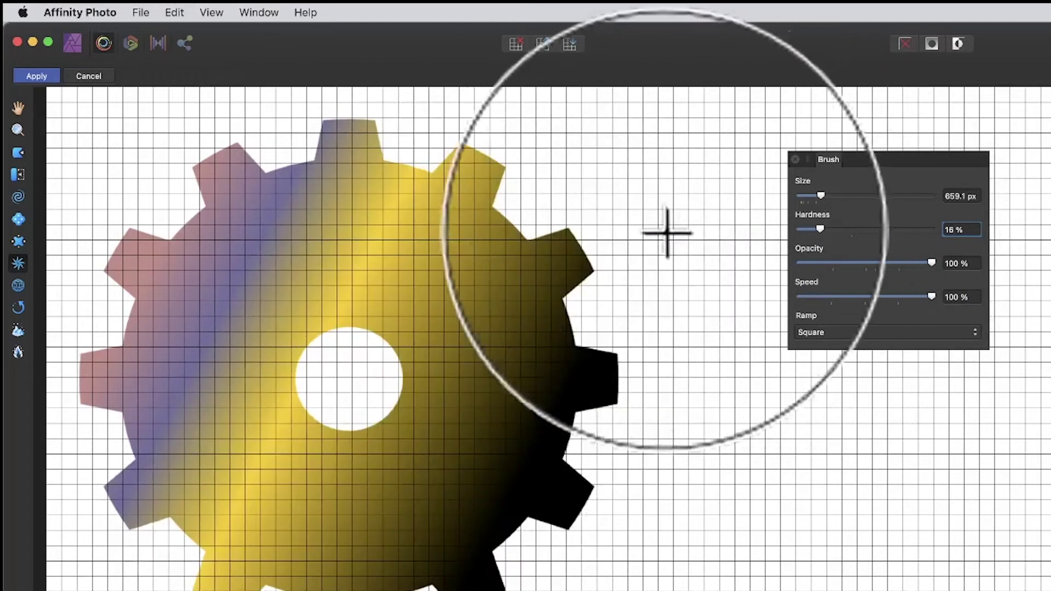
- Roughen the gear's right half and the area above its hole with Turbulence strokes, and scatter the undistorted upper-right edge once more
{"action": "left_click_drag", "start_coordinate": [521, 330], "coordinate": [509, 335]}
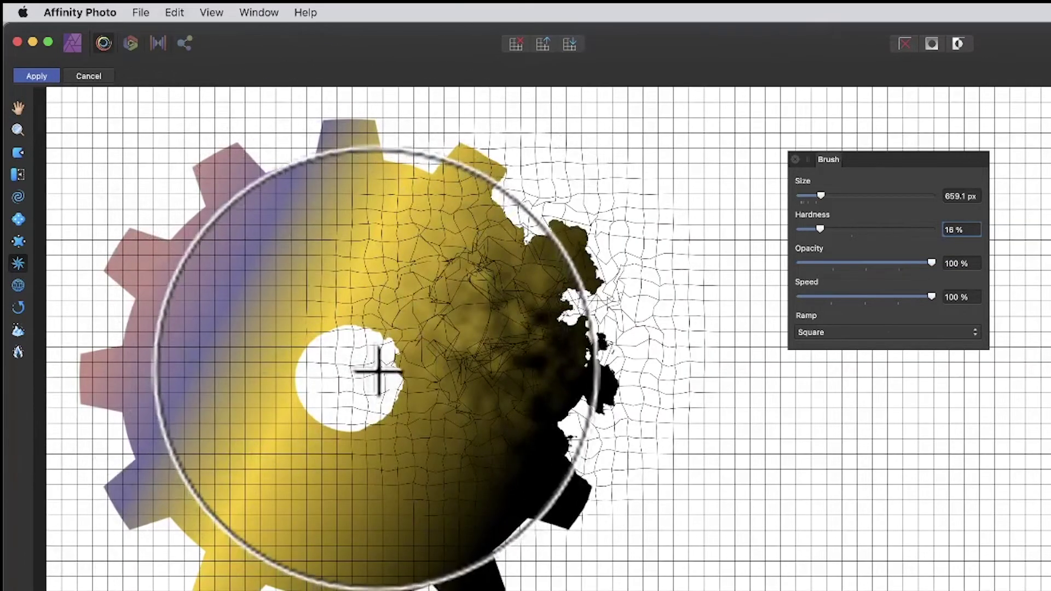
{"action": "mouse_move", "coordinate": [336, 312]}
{"action": "left_mouse_down"}
{"action": "mouse_move", "coordinate": [469, 312]}
{"action": "mouse_move", "coordinate": [425, 312]}
{"action": "left_mouse_up"}
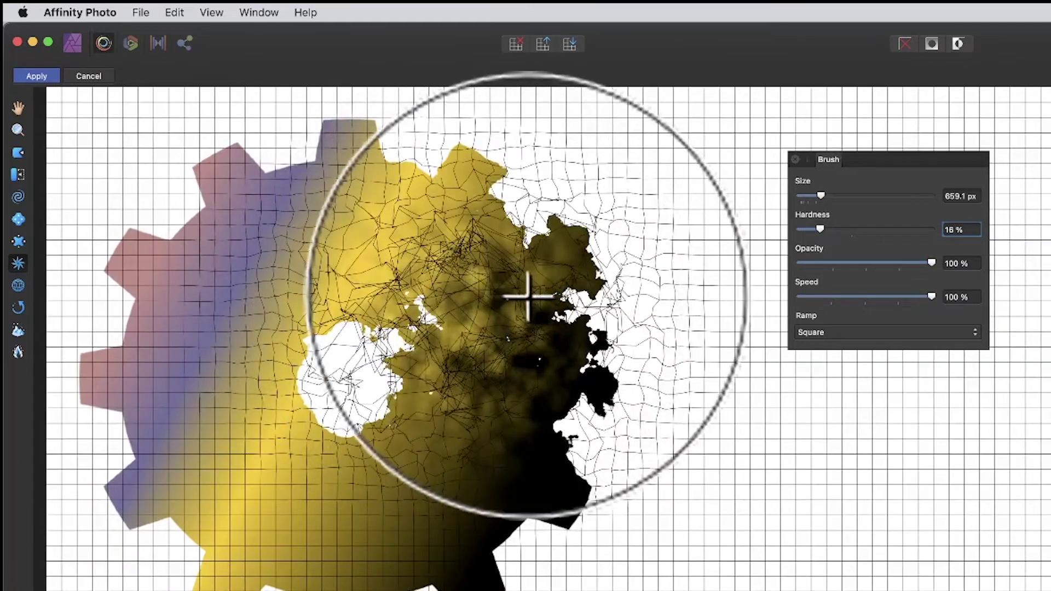
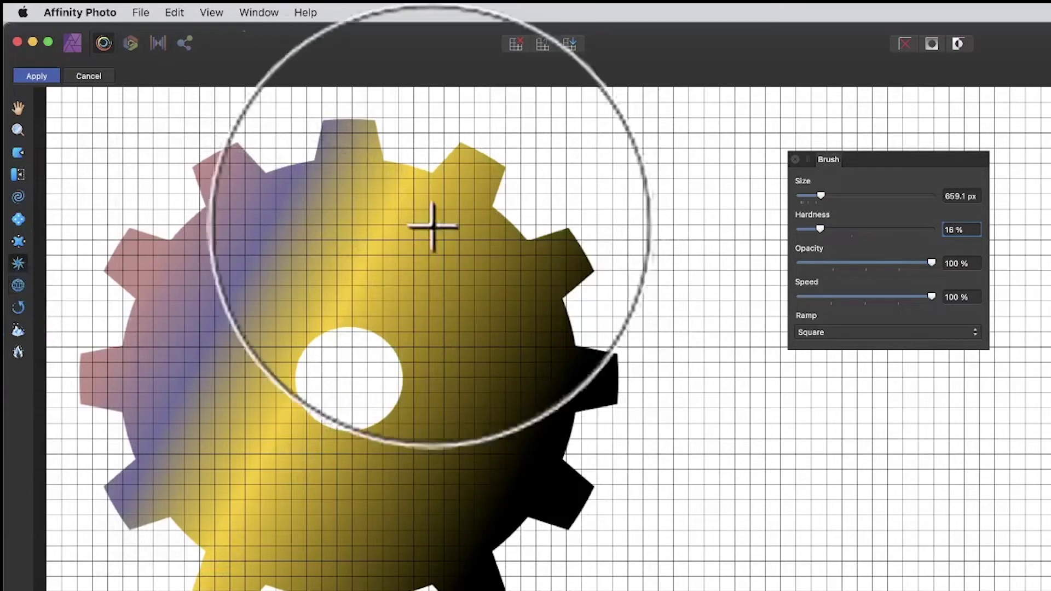
{"action": "mouse_move", "coordinate": [539, 274]}
{"action": "left_mouse_down"}
{"action": "mouse_move", "coordinate": [540, 247]}
{"action": "mouse_move", "coordinate": [528, 252]}
{"action": "left_mouse_up"}
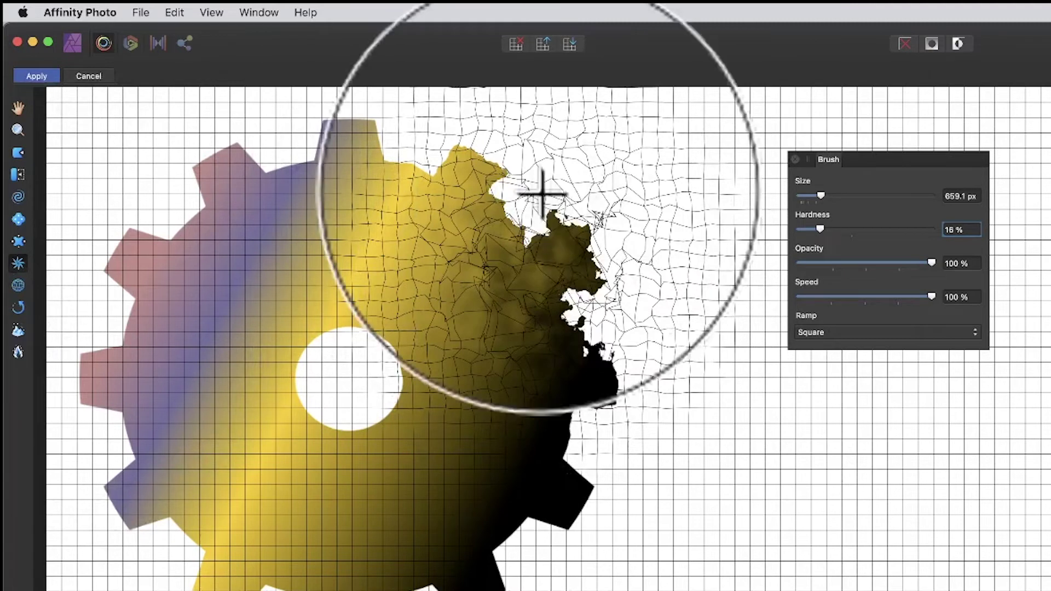
- Try copying the scattered upper-right mesh onto the gear's top and lower-left areas with the Liquify Mesh Clone Tool, and undo it
{"action": "left_click_drag", "start_coordinate": [559, 265], "coordinate": [570, 211]}
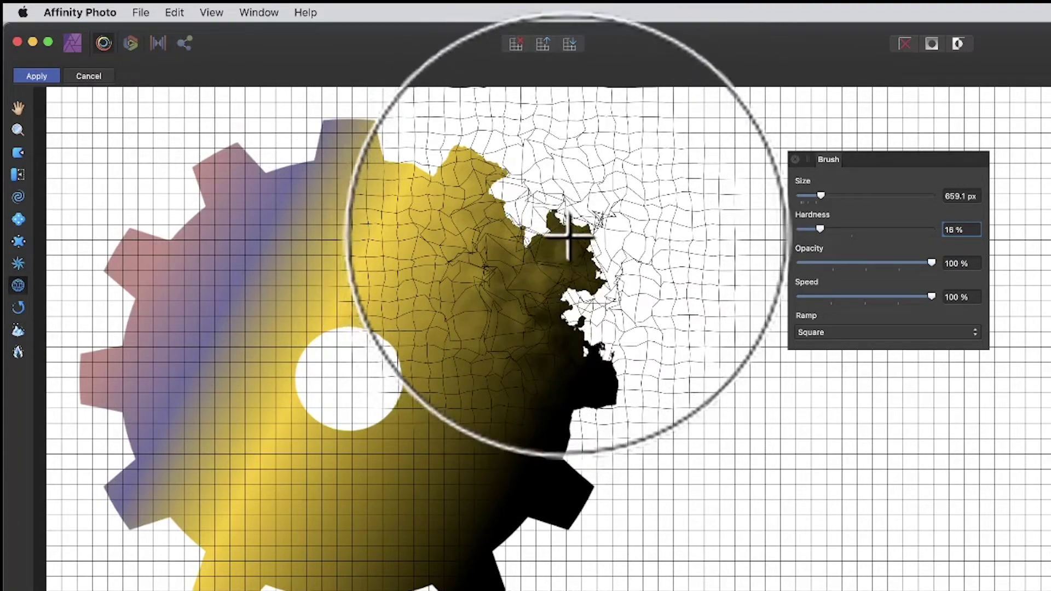
{"action": "mouse_move", "coordinate": [585, 200]}
{"action": "left_mouse_down"}
{"action": "mouse_move", "coordinate": [605, 207]}
{"action": "mouse_move", "coordinate": [540, 211]}
{"action": "mouse_move", "coordinate": [582, 222]}
{"action": "mouse_move", "coordinate": [542, 216]}
{"action": "mouse_move", "coordinate": [452, 148]}
{"action": "mouse_move", "coordinate": [577, 183]}
{"action": "mouse_move", "coordinate": [575, 206]}
{"action": "left_mouse_up"}
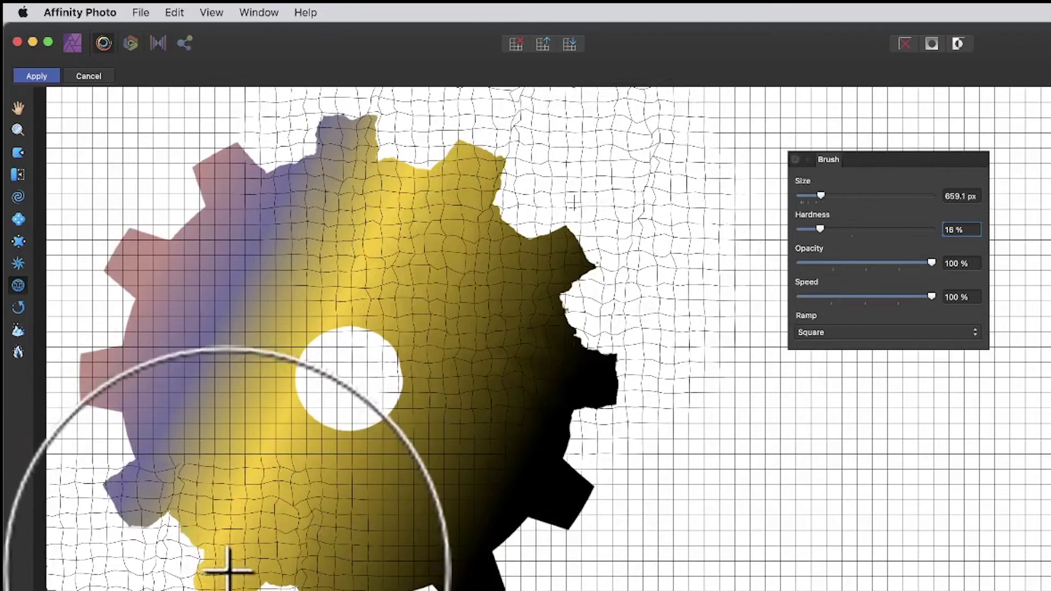
{"action": "key", "text": "super+z"}
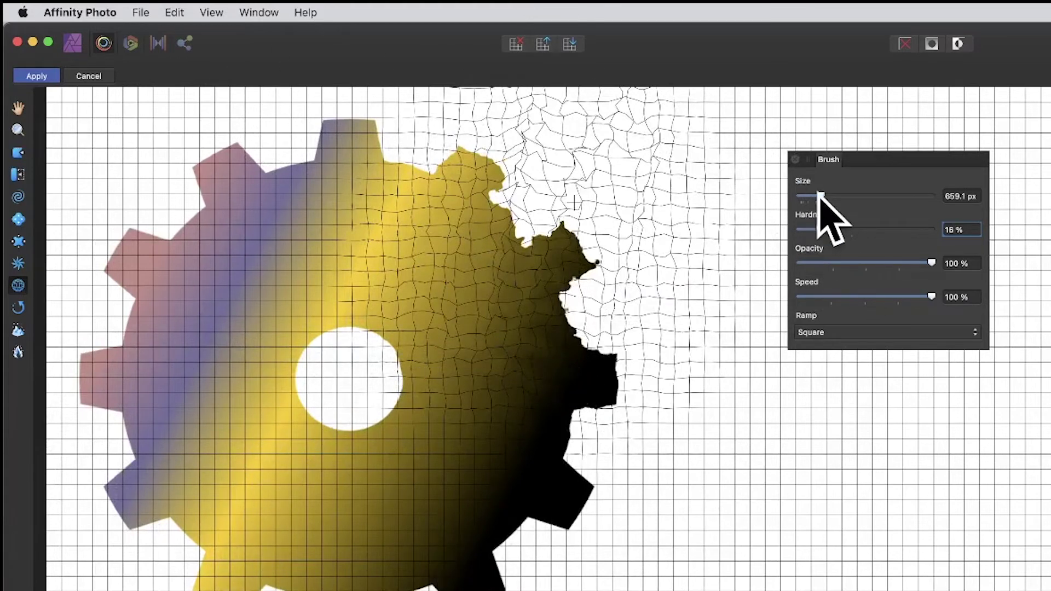
- Clone the scattered mesh onto the gear's lower-right part, try it on the upper-left teeth with a 512 px brush, and undo that last stroke
{"action": "mouse_move", "coordinate": [446, 558]}
{"action": "left_mouse_down"}
{"action": "mouse_move", "coordinate": [525, 533]}
{"action": "mouse_move", "coordinate": [474, 549]}
{"action": "mouse_move", "coordinate": [462, 568]}
{"action": "mouse_move", "coordinate": [529, 551]}
{"action": "mouse_move", "coordinate": [476, 548]}
{"action": "mouse_move", "coordinate": [440, 576]}
{"action": "mouse_move", "coordinate": [506, 546]}
{"action": "mouse_move", "coordinate": [546, 470]}
{"action": "mouse_move", "coordinate": [486, 563]}
{"action": "mouse_move", "coordinate": [444, 581]}
{"action": "mouse_move", "coordinate": [513, 567]}
{"action": "mouse_move", "coordinate": [457, 563]}
{"action": "mouse_move", "coordinate": [479, 551]}
{"action": "left_mouse_up"}
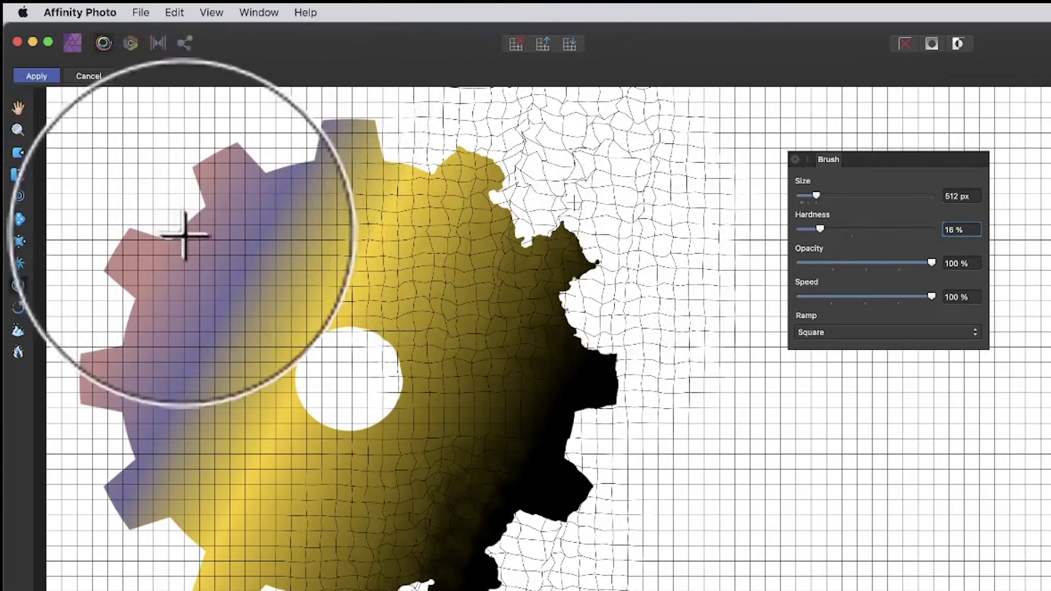
{"action": "left_click_drag", "start_coordinate": [164, 211], "coordinate": [277, 199]}
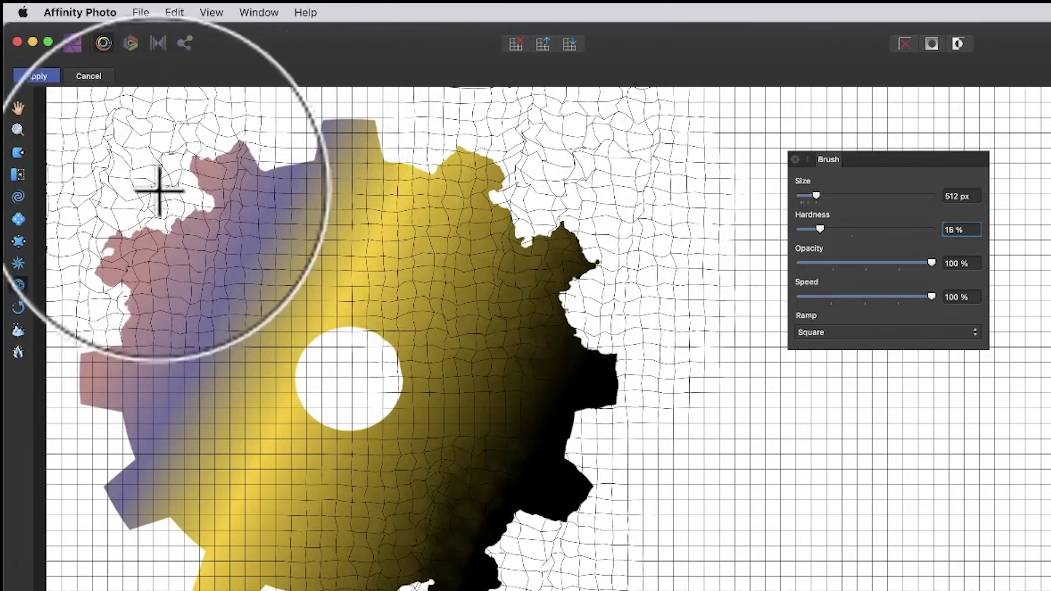
{"action": "key", "text": "super+z"}
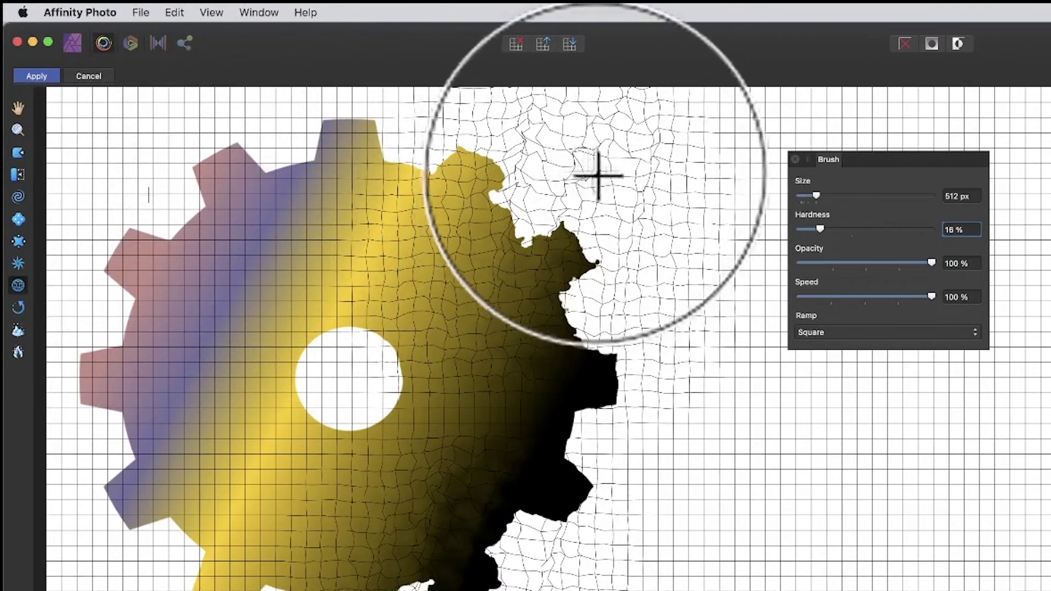
- Smooth the gear's right side by cloning undistorted mesh over it, and scatter the area above and right of the hole with Turbulence
{"action": "mouse_move", "coordinate": [594, 163]}
{"action": "left_mouse_down"}
{"action": "mouse_move", "coordinate": [590, 192]}
{"action": "mouse_move", "coordinate": [634, 155]}
{"action": "mouse_move", "coordinate": [563, 190]}
{"action": "mouse_move", "coordinate": [693, 185]}
{"action": "mouse_move", "coordinate": [572, 173]}
{"action": "left_mouse_up"}
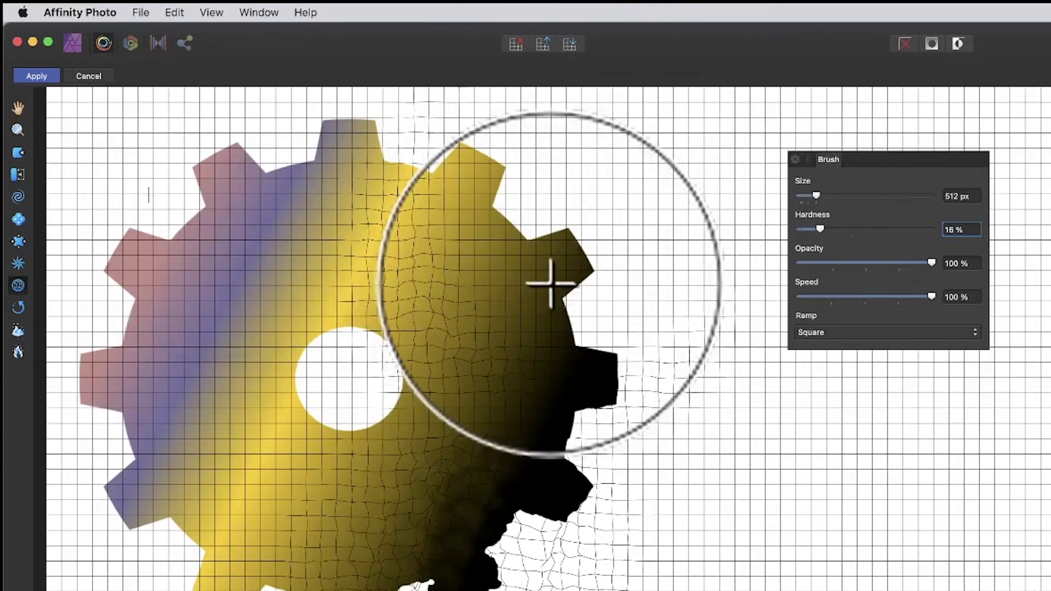
{"action": "mouse_move", "coordinate": [550, 282]}
{"action": "left_mouse_down"}
{"action": "mouse_move", "coordinate": [535, 570]}
{"action": "mouse_move", "coordinate": [495, 570]}
{"action": "mouse_move", "coordinate": [650, 403]}
{"action": "mouse_move", "coordinate": [479, 371]}
{"action": "left_mouse_up"}
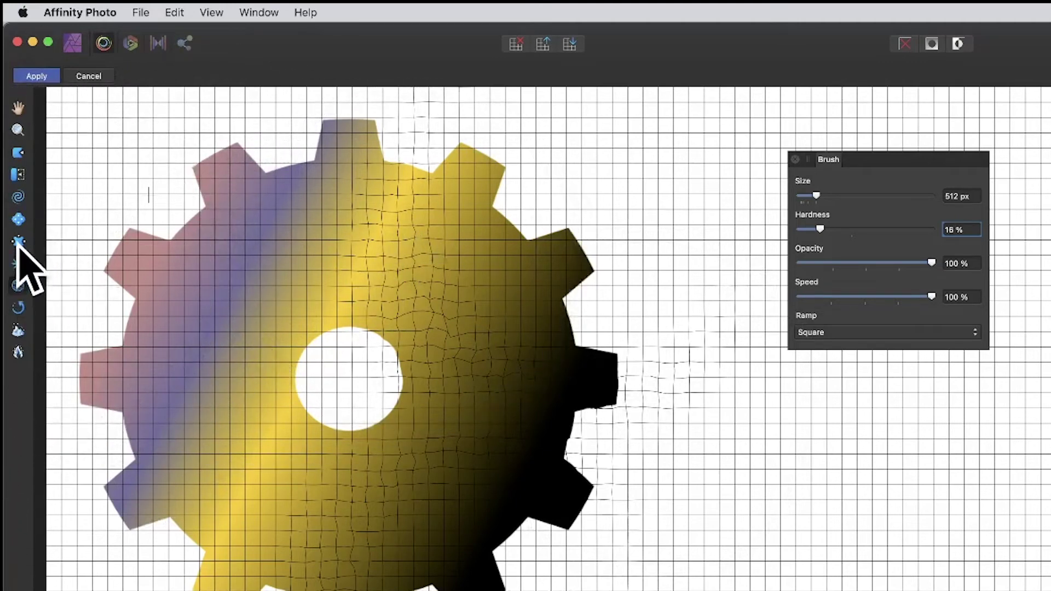
{"action": "left_click", "coordinate": [18, 264]}
{"action": "mouse_move", "coordinate": [465, 253]}
{"action": "left_mouse_down"}
{"action": "mouse_move", "coordinate": [446, 292]}
{"action": "mouse_move", "coordinate": [399, 248]}
{"action": "mouse_move", "coordinate": [488, 232]}
{"action": "mouse_move", "coordinate": [439, 251]}
{"action": "left_mouse_up"}
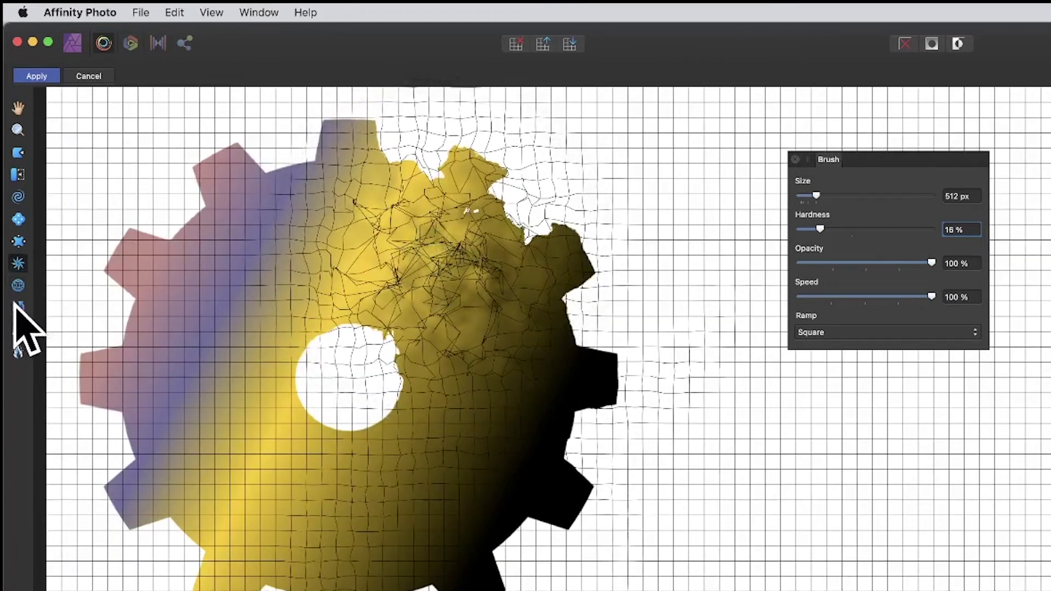
- With a 256 px Mesh Clone brush, sample the scattered area and clone it along the gear's left, lower and right edges
{"action": "left_click", "coordinate": [20, 286]}
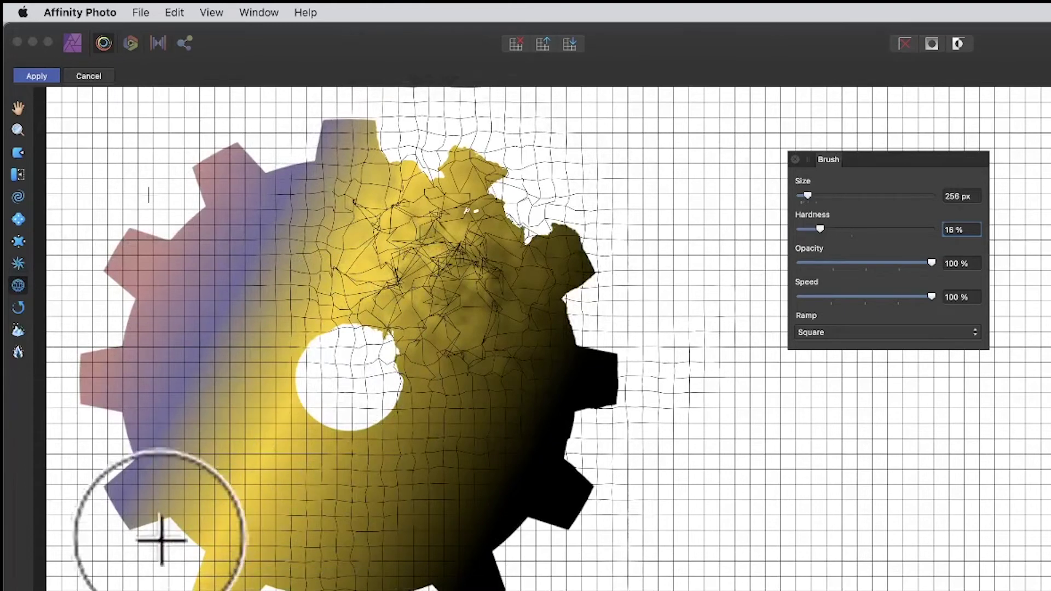
{"action": "left_click", "coordinate": [470, 239]}
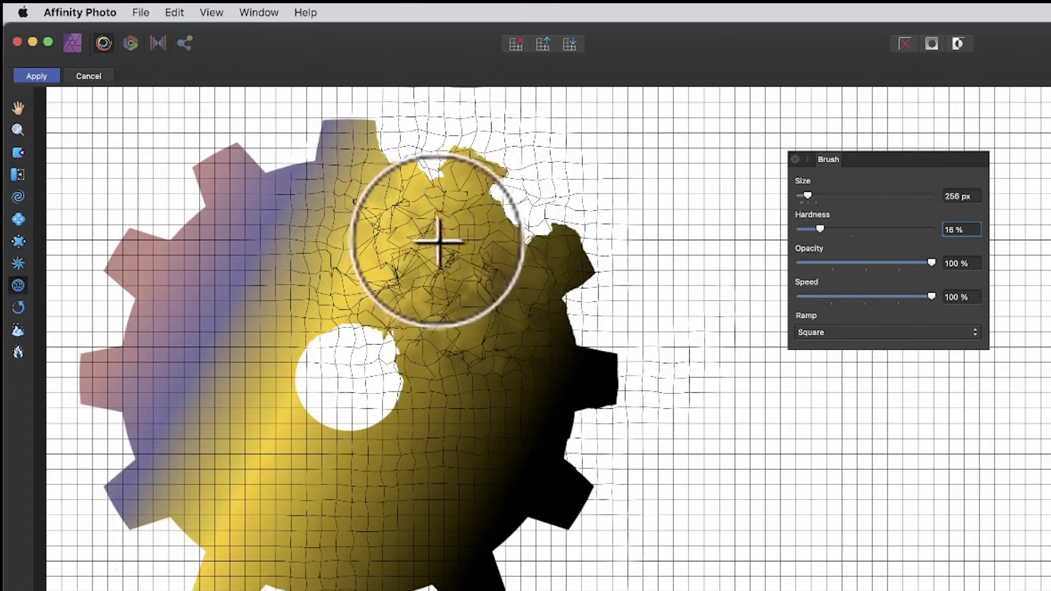
{"action": "mouse_move", "coordinate": [465, 232]}
{"action": "left_mouse_down"}
{"action": "mouse_move", "coordinate": [482, 234]}
{"action": "mouse_move", "coordinate": [458, 234]}
{"action": "left_mouse_up"}
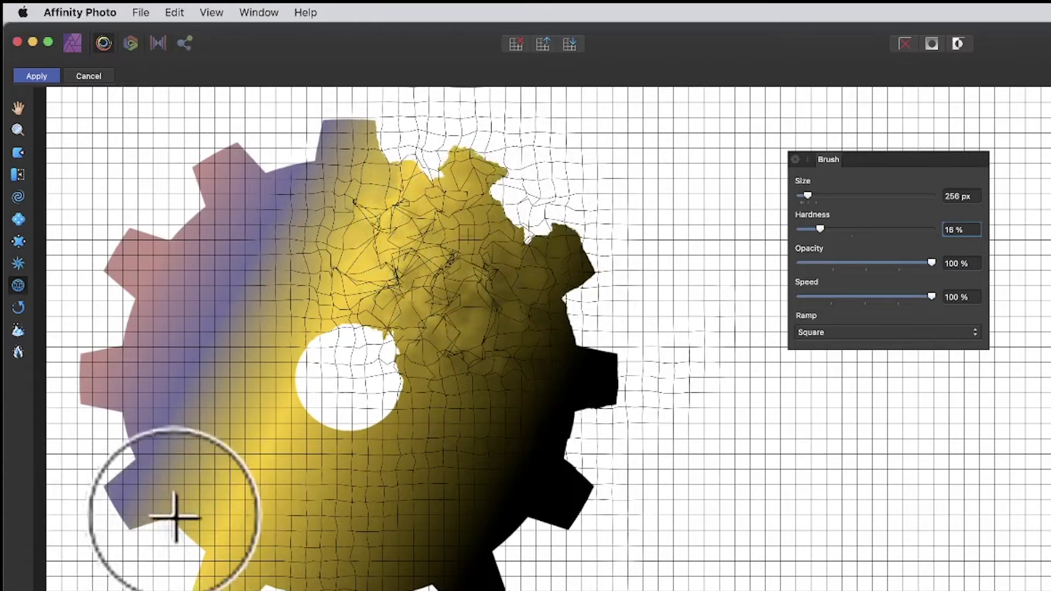
{"action": "left_click_drag", "start_coordinate": [176, 512], "coordinate": [163, 549]}
{"action": "mouse_move", "coordinate": [145, 379]}
{"action": "left_mouse_down"}
{"action": "mouse_move", "coordinate": [122, 335]}
{"action": "mouse_move", "coordinate": [80, 335]}
{"action": "mouse_move", "coordinate": [99, 307]}
{"action": "left_mouse_up"}
{"action": "left_click_drag", "start_coordinate": [186, 224], "coordinate": [219, 262]}
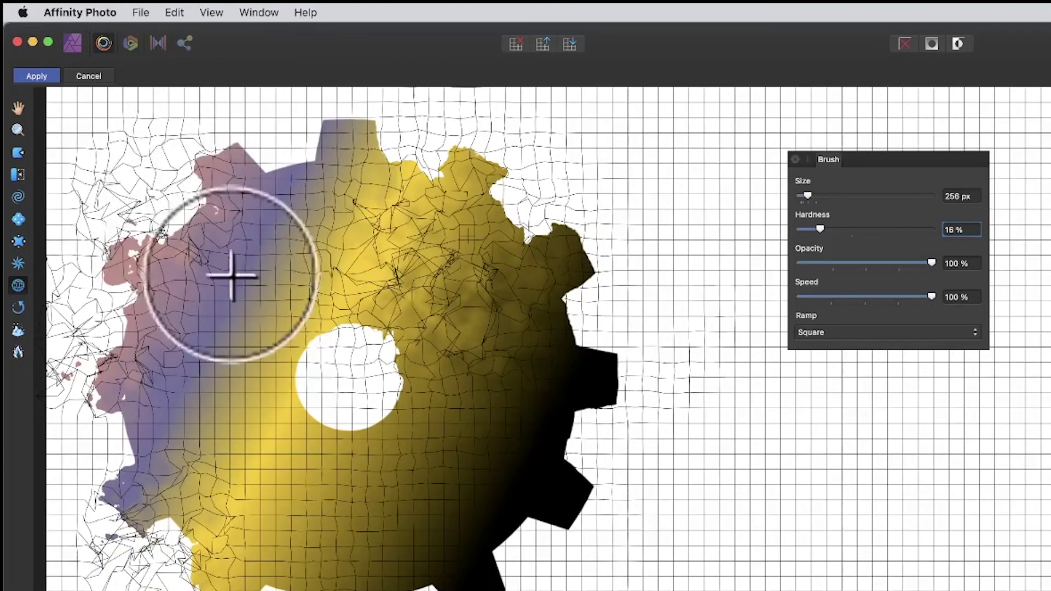
{"action": "mouse_move", "coordinate": [321, 564]}
{"action": "left_mouse_down"}
{"action": "mouse_move", "coordinate": [298, 575]}
{"action": "mouse_move", "coordinate": [383, 553]}
{"action": "left_mouse_up"}
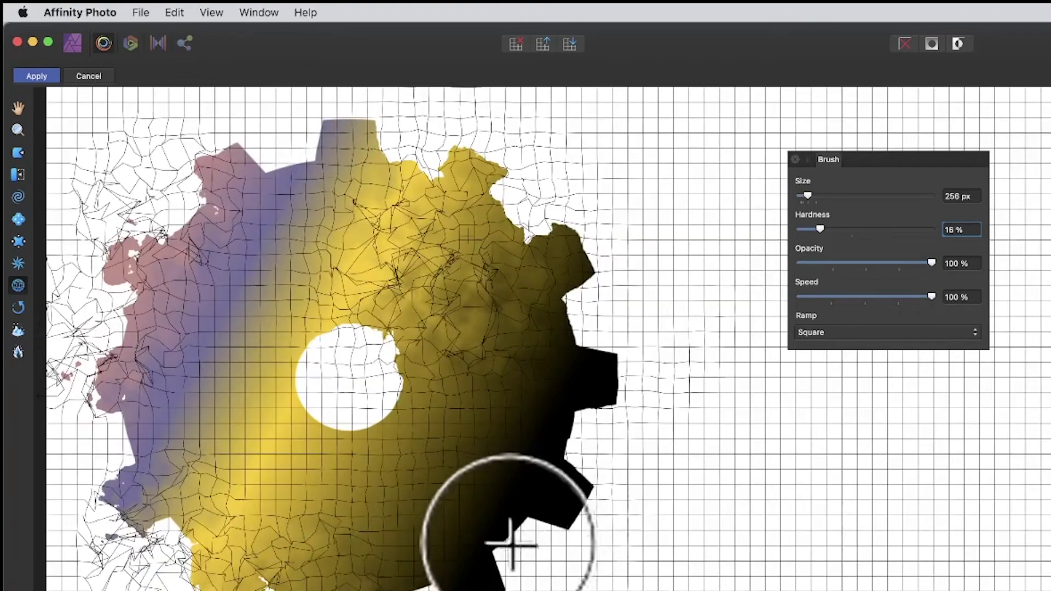
{"action": "mouse_move", "coordinate": [509, 542]}
{"action": "left_mouse_down"}
{"action": "mouse_move", "coordinate": [587, 360]}
{"action": "mouse_move", "coordinate": [633, 304]}
{"action": "left_mouse_up"}
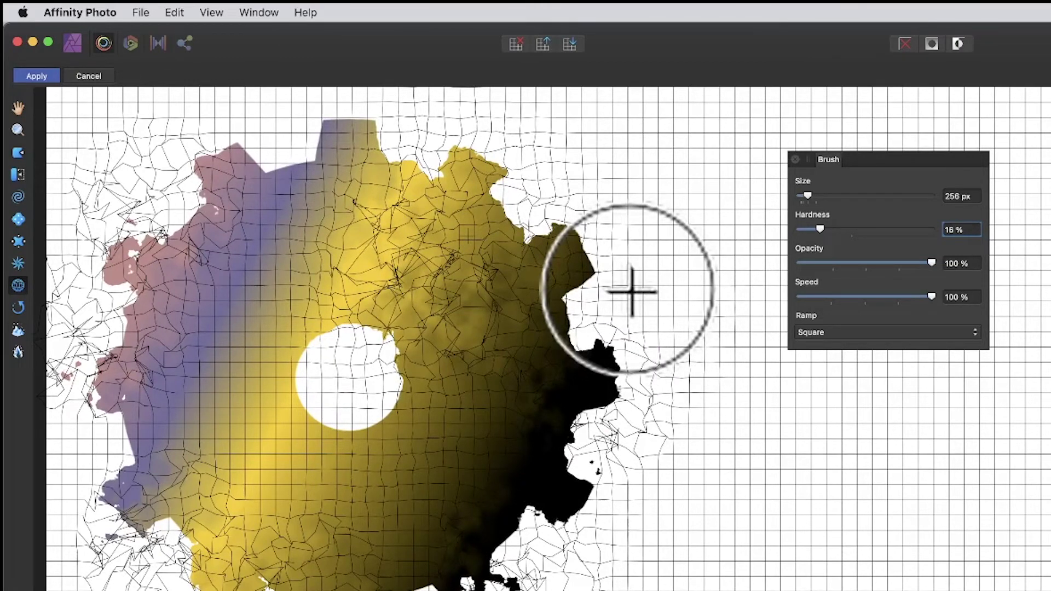
- Restore the gear's upper-left teeth and upper area with the Liquify Reconstruct Tool, and apply the Liquify changes
{"action": "scroll", "coordinate": [632, 292], "scroll_direction": "left", "scroll_amount": 3}
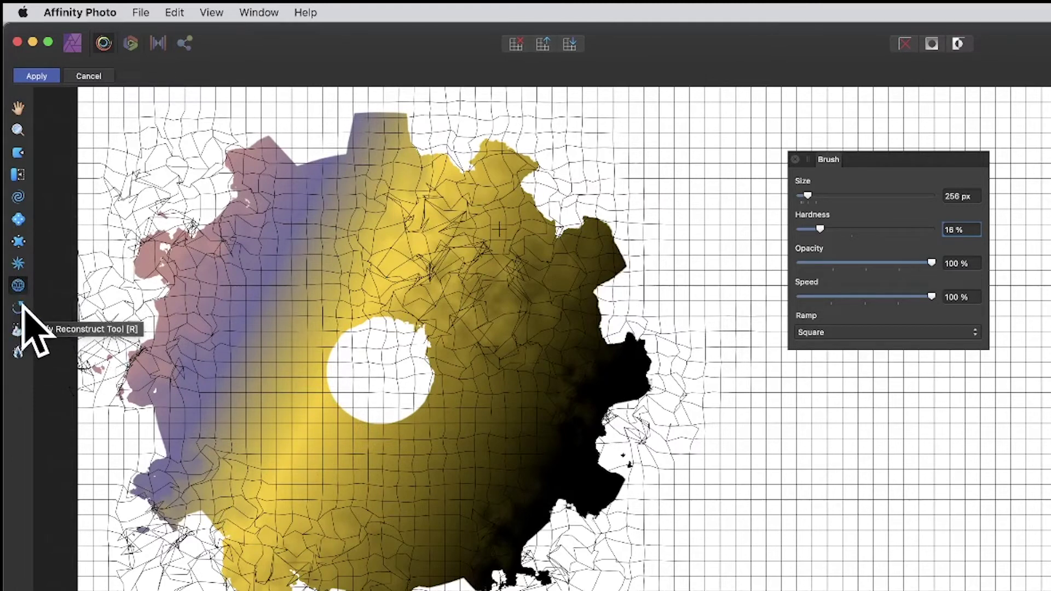
{"action": "mouse_move", "coordinate": [96, 310]}
{"action": "left_mouse_down"}
{"action": "mouse_move", "coordinate": [225, 204]}
{"action": "mouse_move", "coordinate": [312, 216]}
{"action": "left_mouse_up"}
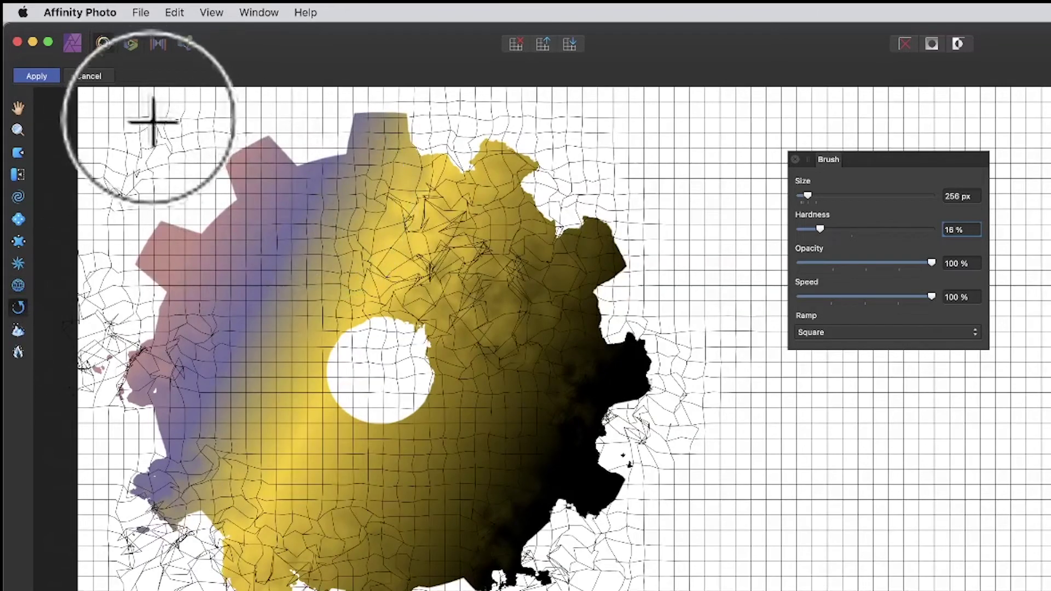
{"action": "mouse_move", "coordinate": [152, 122]}
{"action": "left_mouse_down"}
{"action": "mouse_move", "coordinate": [475, 217]}
{"action": "mouse_move", "coordinate": [418, 183]}
{"action": "mouse_move", "coordinate": [323, 208]}
{"action": "left_mouse_up"}
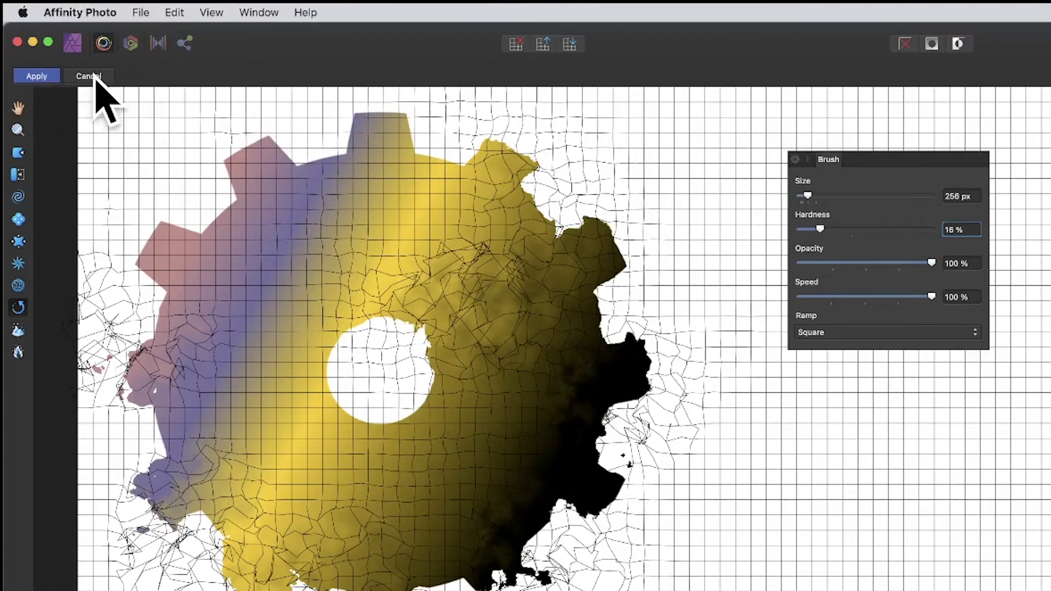
{"action": "left_click", "coordinate": [37, 76]}
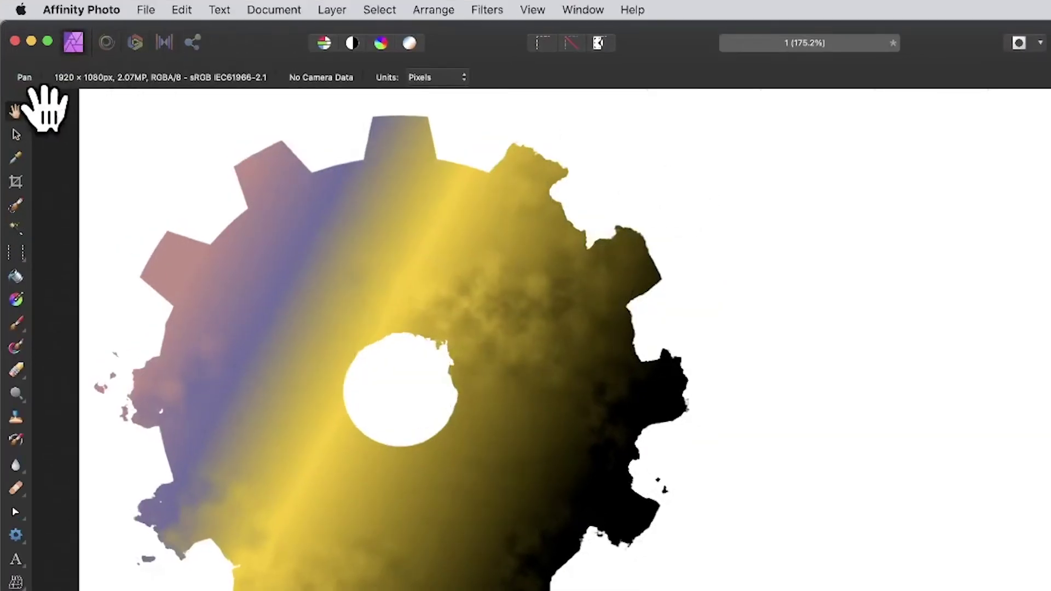
- Select the gear layer with the Move Tool and reapply the same distortion about thirteen times with Repeat Liquify
{"action": "left_click", "coordinate": [16, 134]}
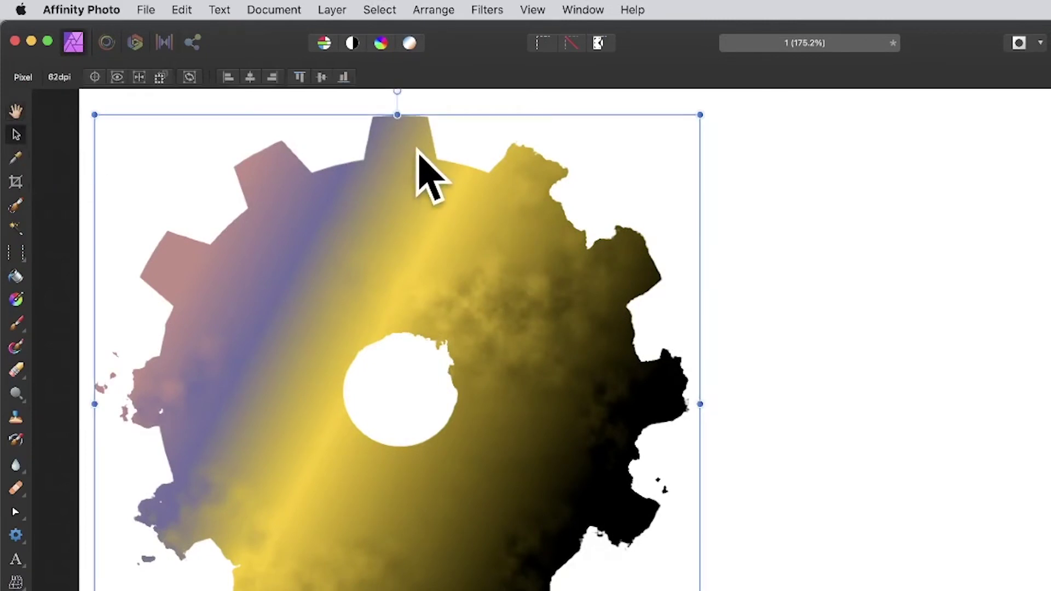
{"action": "left_click", "coordinate": [486, 8]}
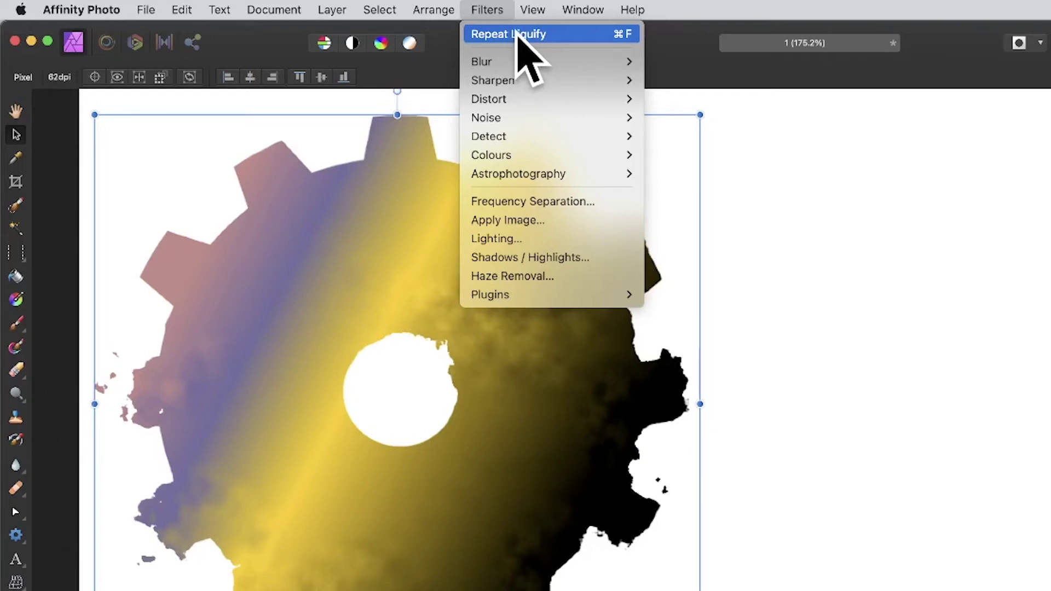
{"action": "left_click", "coordinate": [517, 34]}
{"action": "left_click", "coordinate": [493, 10]}
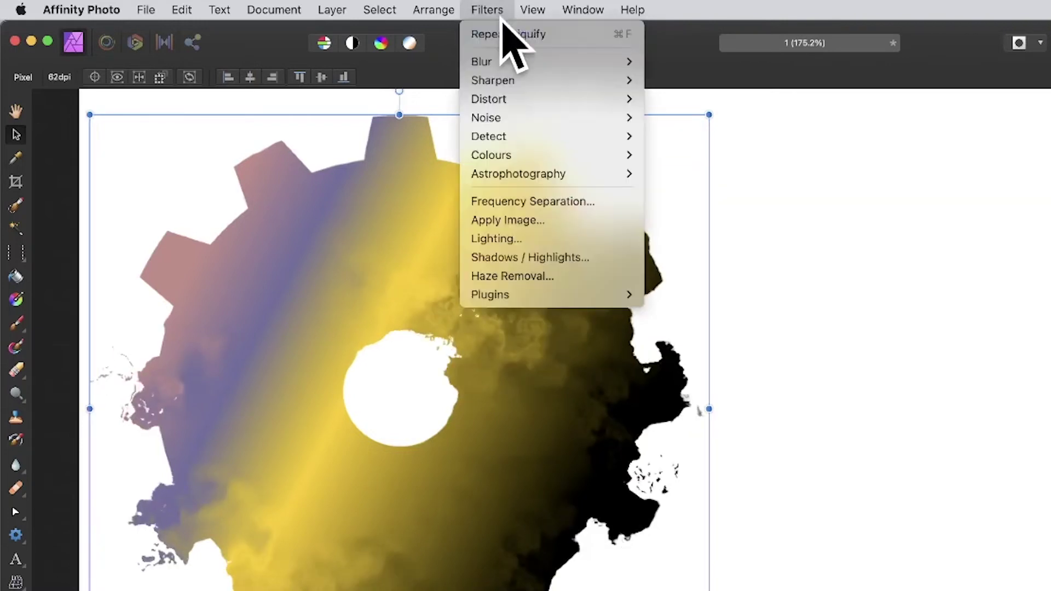
{"action": "left_click", "coordinate": [502, 32]}
{"action": "left_click", "coordinate": [495, 11]}
{"action": "left_click", "coordinate": [495, 31]}
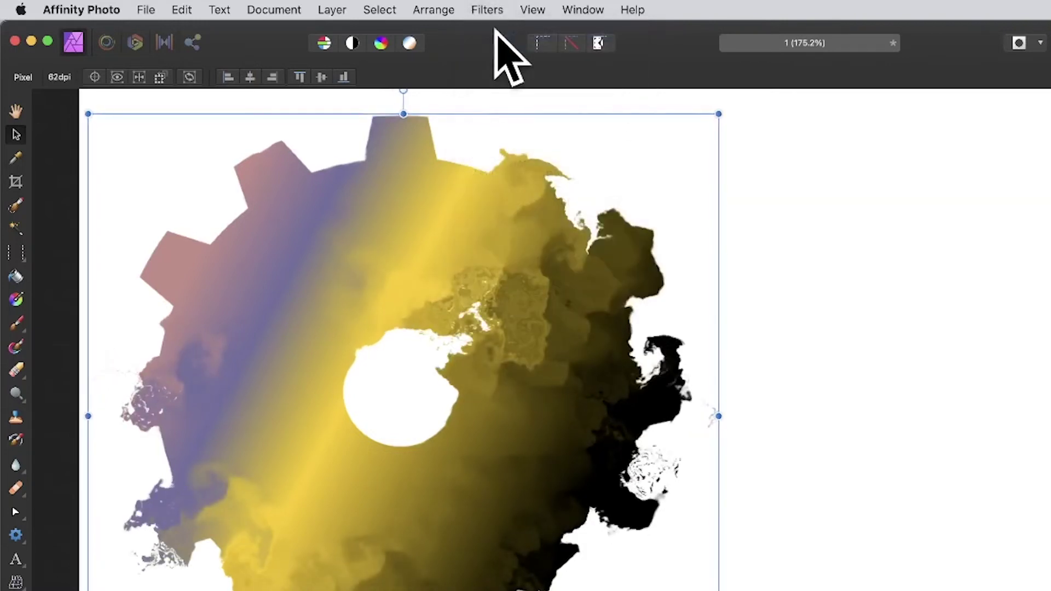
{"action": "left_click", "coordinate": [492, 11]}
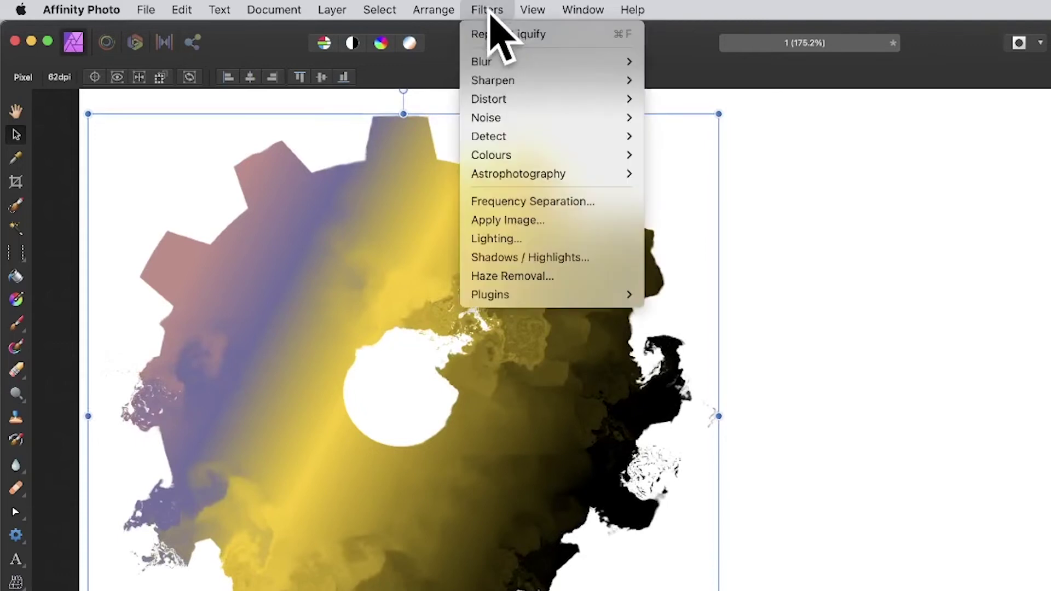
{"action": "left_click", "coordinate": [493, 34]}
{"action": "left_click", "coordinate": [489, 12]}
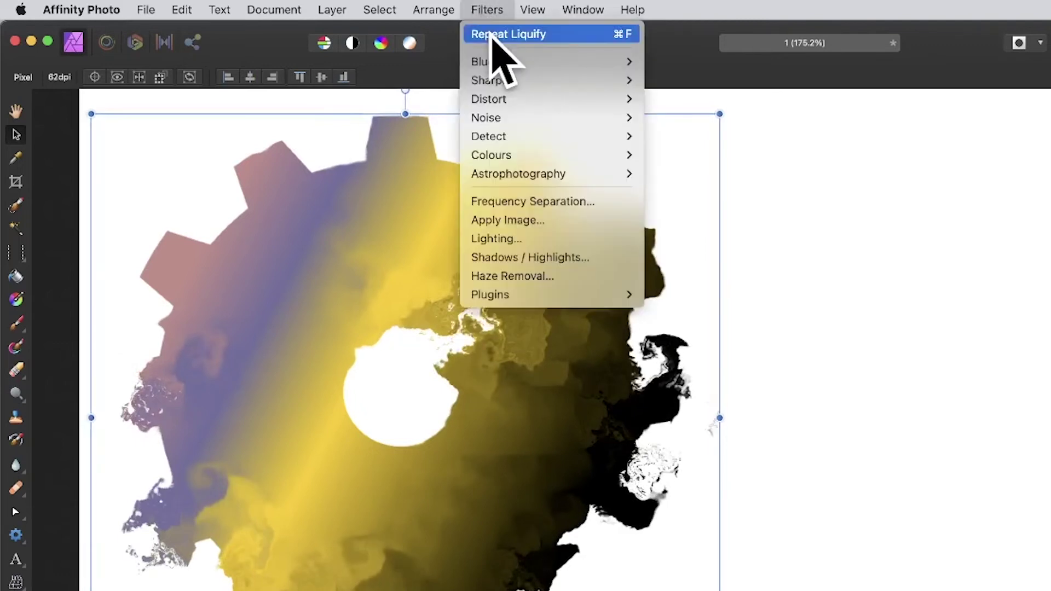
{"action": "left_click", "coordinate": [491, 35]}
{"action": "left_click", "coordinate": [493, 10]}
{"action": "left_click", "coordinate": [502, 34]}
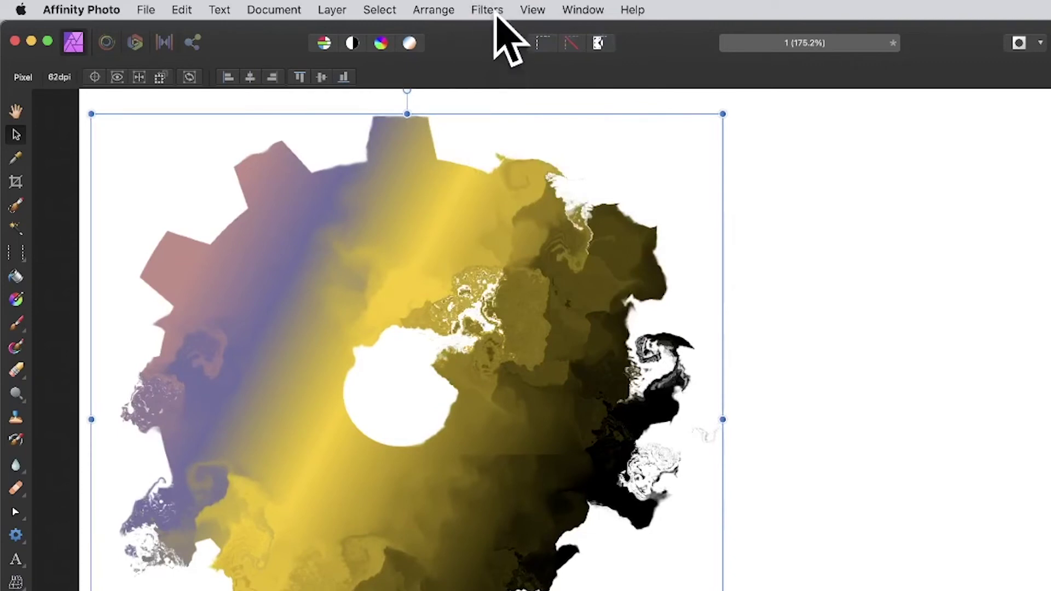
{"action": "left_click", "coordinate": [492, 11]}
{"action": "left_click", "coordinate": [498, 34]}
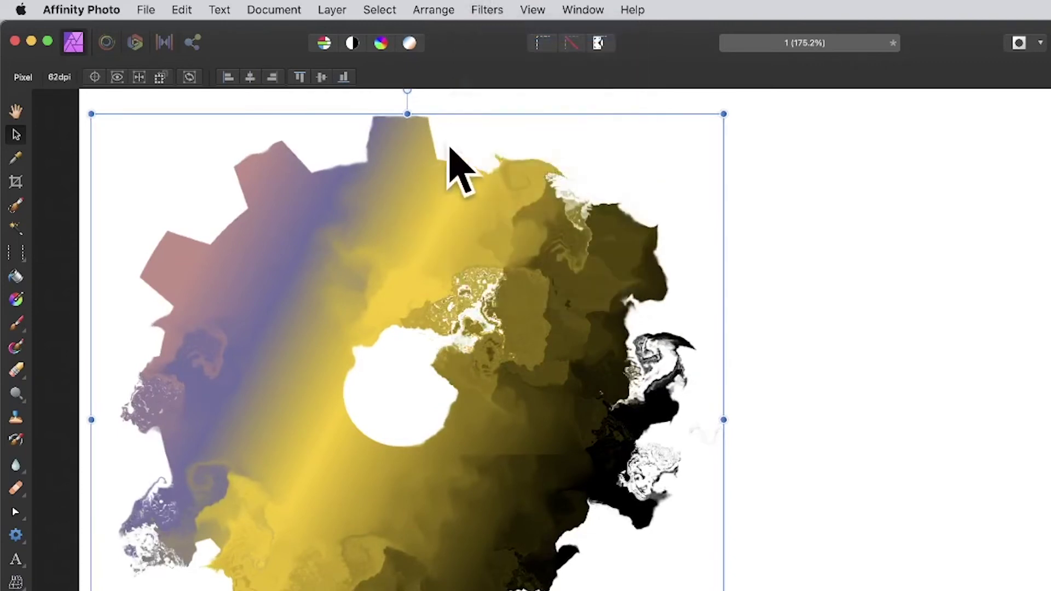
{"action": "left_click", "coordinate": [489, 8]}
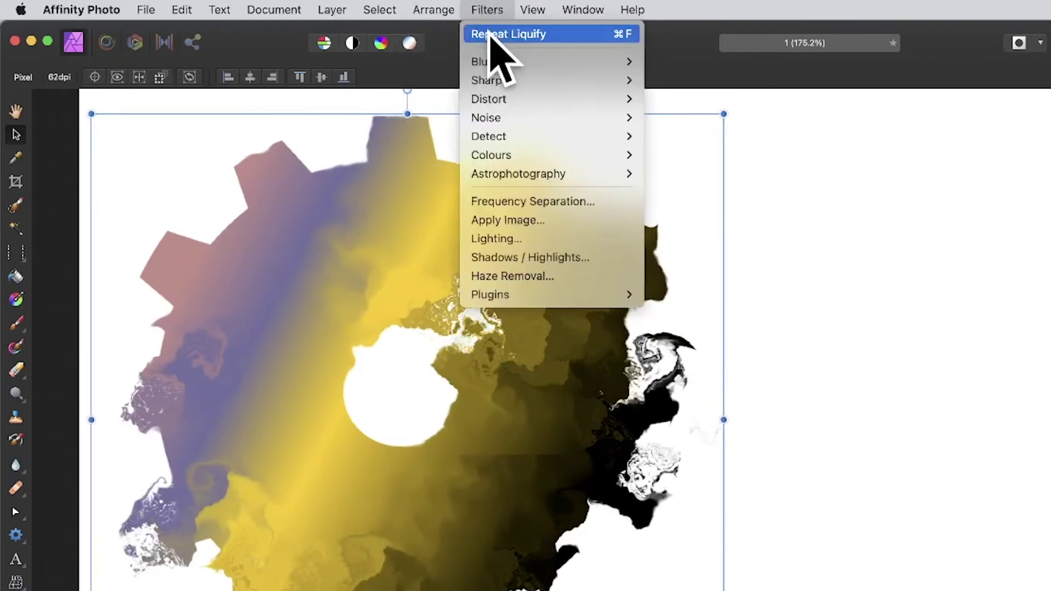
{"action": "left_click", "coordinate": [496, 34]}
{"action": "left_click", "coordinate": [493, 9]}
{"action": "left_click", "coordinate": [496, 30]}
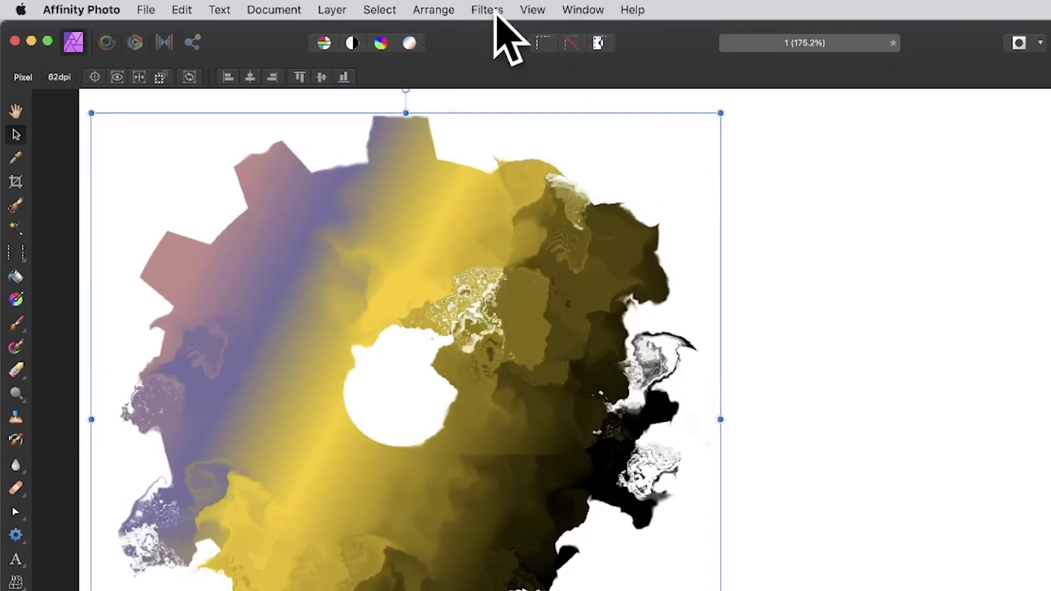
{"action": "left_click", "coordinate": [494, 9]}
{"action": "left_click", "coordinate": [500, 34]}
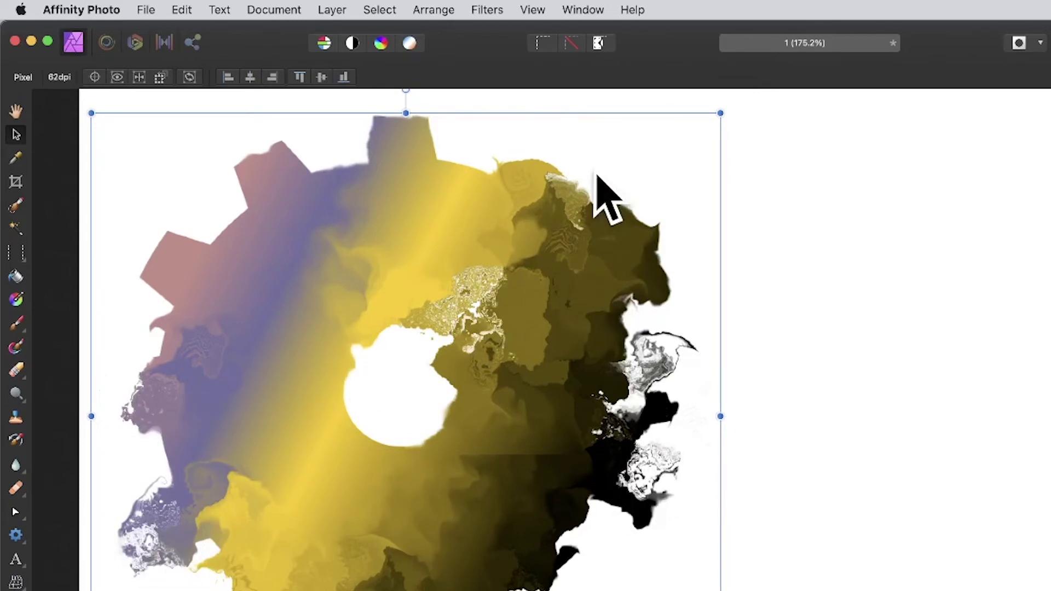
{"action": "left_click", "coordinate": [486, 10]}
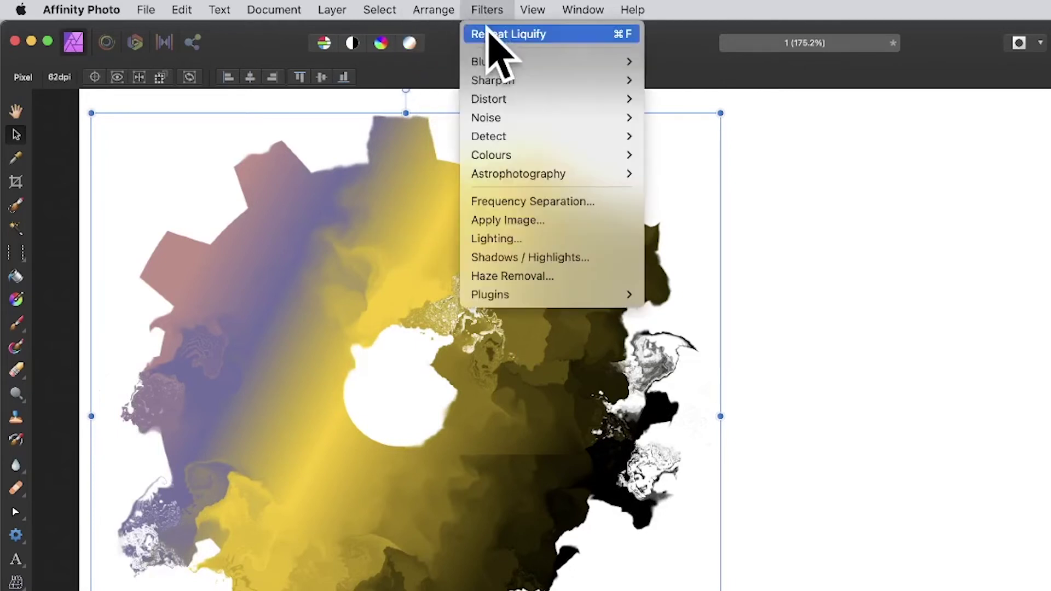
{"action": "left_click", "coordinate": [489, 33]}
{"action": "left_click", "coordinate": [491, 11]}
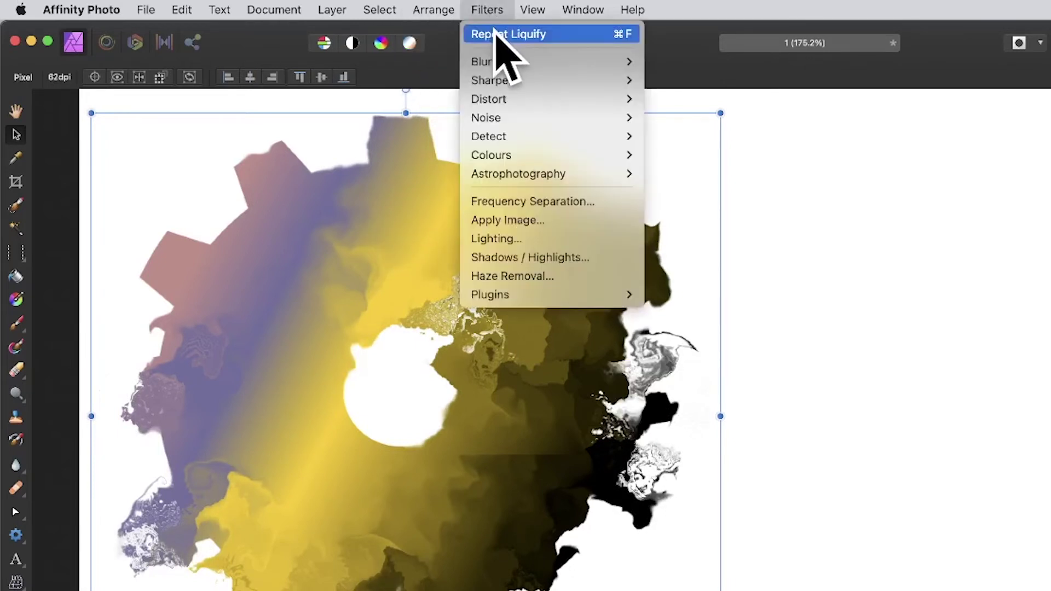
{"action": "left_click", "coordinate": [496, 34]}
{"action": "left_click", "coordinate": [488, 9]}
{"action": "left_click", "coordinate": [495, 33]}
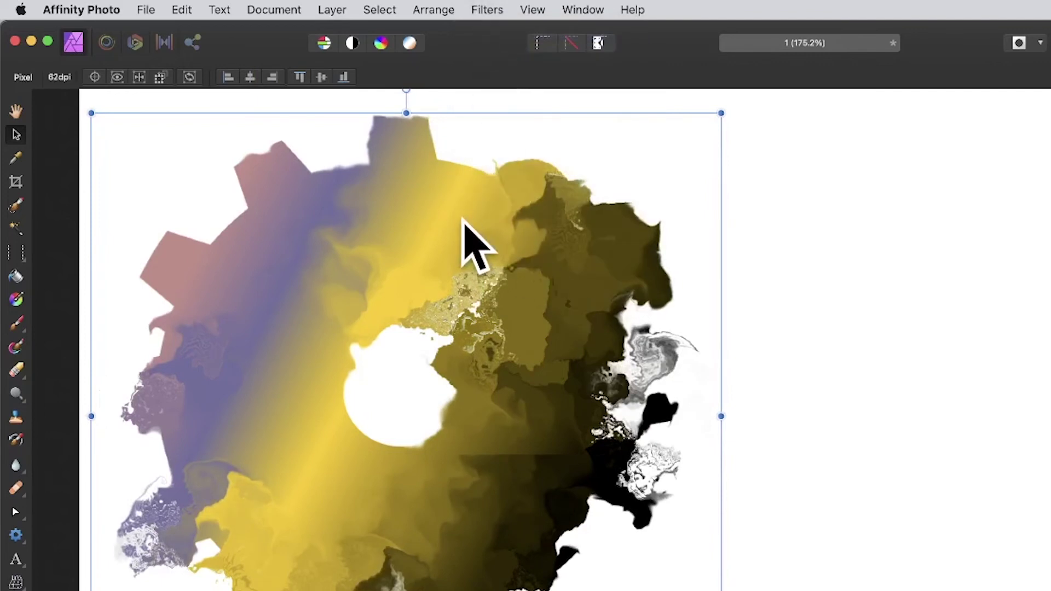
- Duplicate the distorted gear to its lower right, scale the copy down, and place further overlapping copies across the canvas
{"action": "left_click_drag", "start_coordinate": [464, 221], "coordinate": [602, 266]}
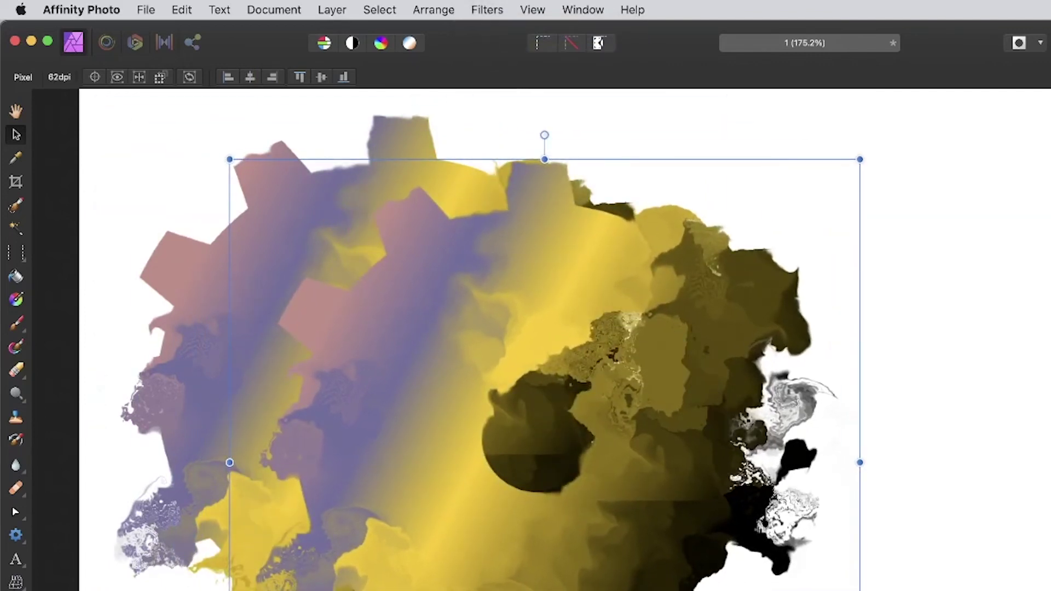
{"action": "left_click_drag", "start_coordinate": [860, 589], "coordinate": [621, 535]}
{"action": "left_click_drag", "start_coordinate": [538, 470], "coordinate": [437, 305]}
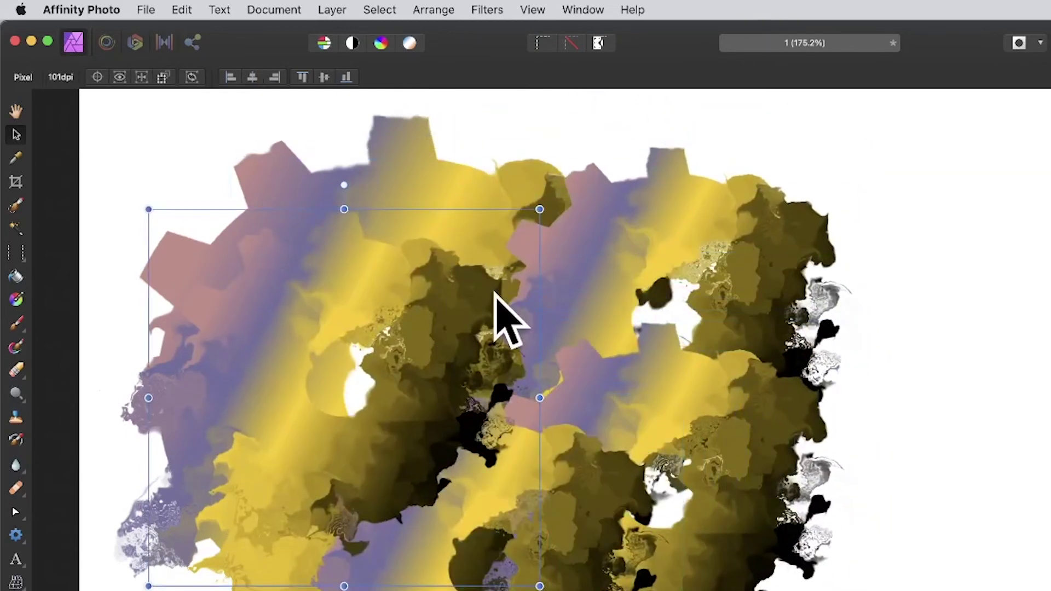
- Reapply Repeat Liquify three times to the selected gear copy and place it at the right end of the cluster
{"action": "left_click_drag", "start_coordinate": [493, 279], "coordinate": [726, 174]}
{"action": "left_click", "coordinate": [493, 10]}
{"action": "left_click", "coordinate": [494, 34]}
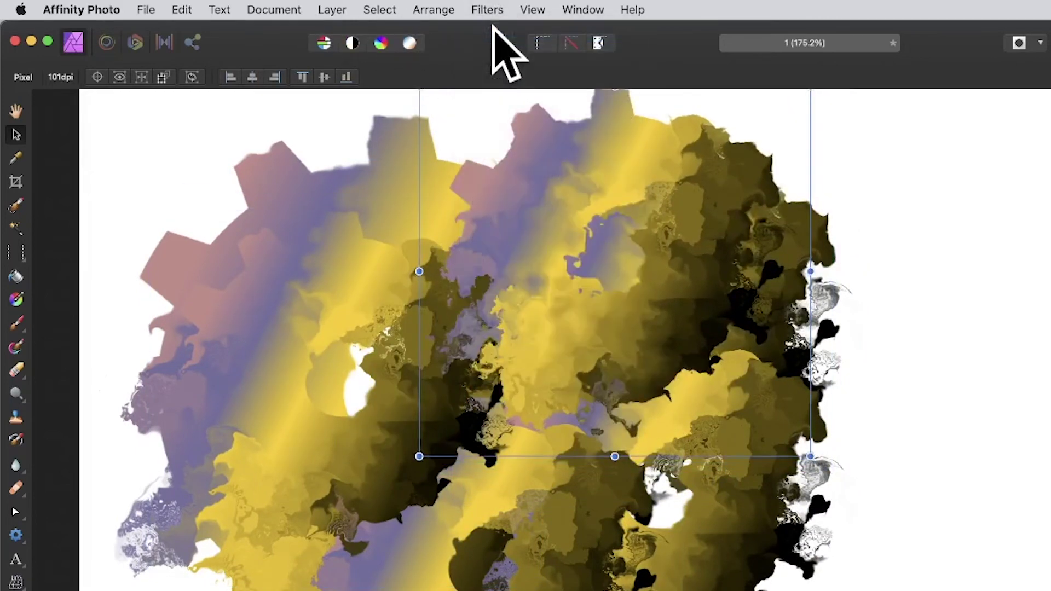
{"action": "left_click", "coordinate": [493, 10]}
{"action": "left_click", "coordinate": [507, 34]}
{"action": "left_click", "coordinate": [493, 10]}
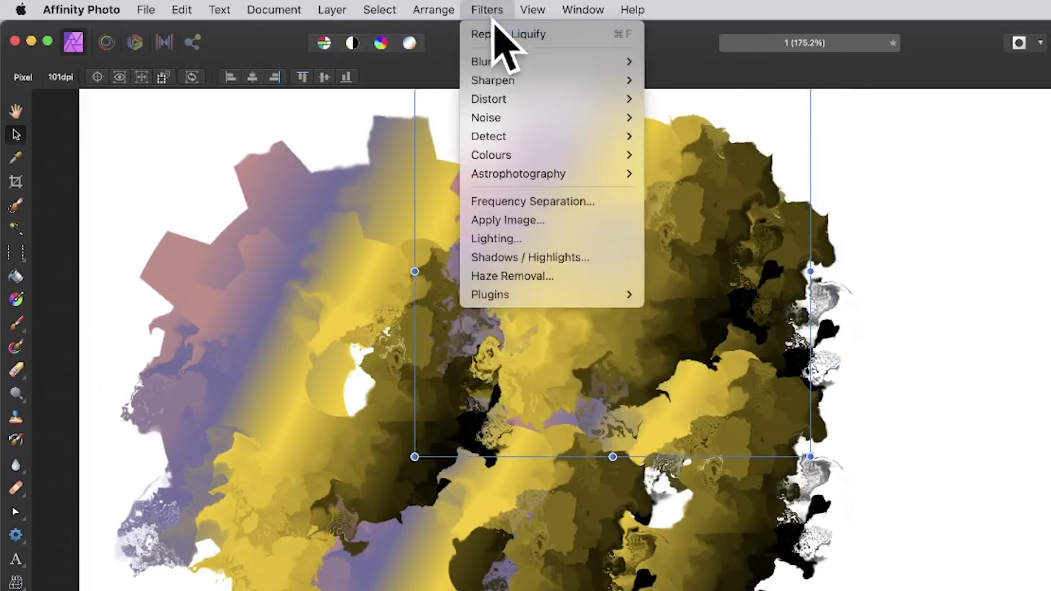
{"action": "left_click", "coordinate": [509, 34]}
{"action": "mouse_move", "coordinate": [594, 281]}
{"action": "left_mouse_down"}
{"action": "mouse_move", "coordinate": [854, 315]}
{"action": "mouse_move", "coordinate": [935, 356]}
{"action": "mouse_move", "coordinate": [920, 385]}
{"action": "left_mouse_up"}
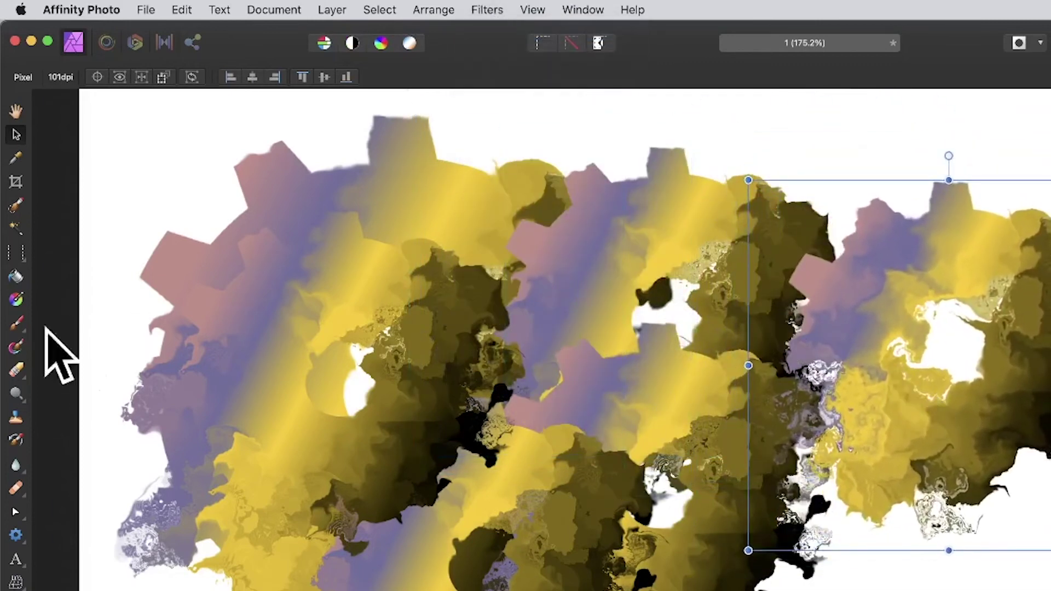
- Draw a gradient-filled rounded rectangle over the left gear copies and rasterise it
{"action": "left_click", "coordinate": [15, 535]}
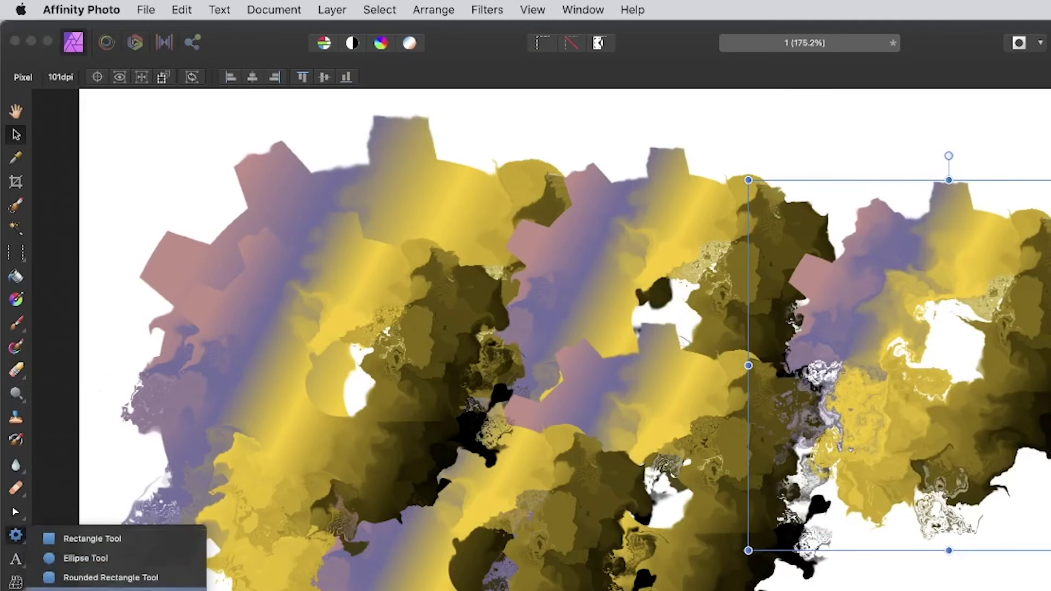
{"action": "left_click", "coordinate": [100, 576]}
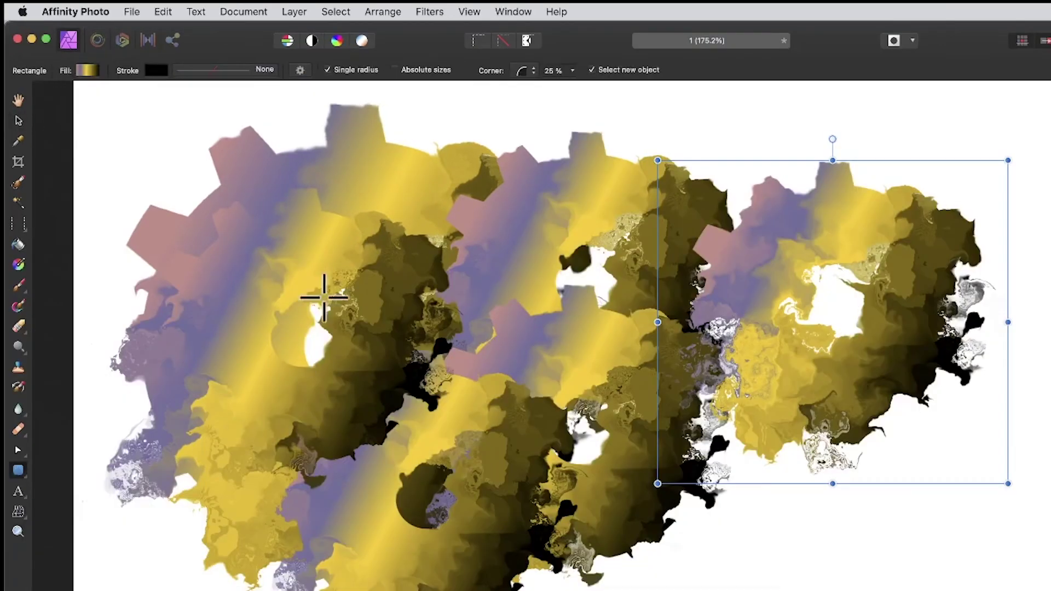
{"action": "left_click_drag", "start_coordinate": [238, 280], "coordinate": [522, 448]}
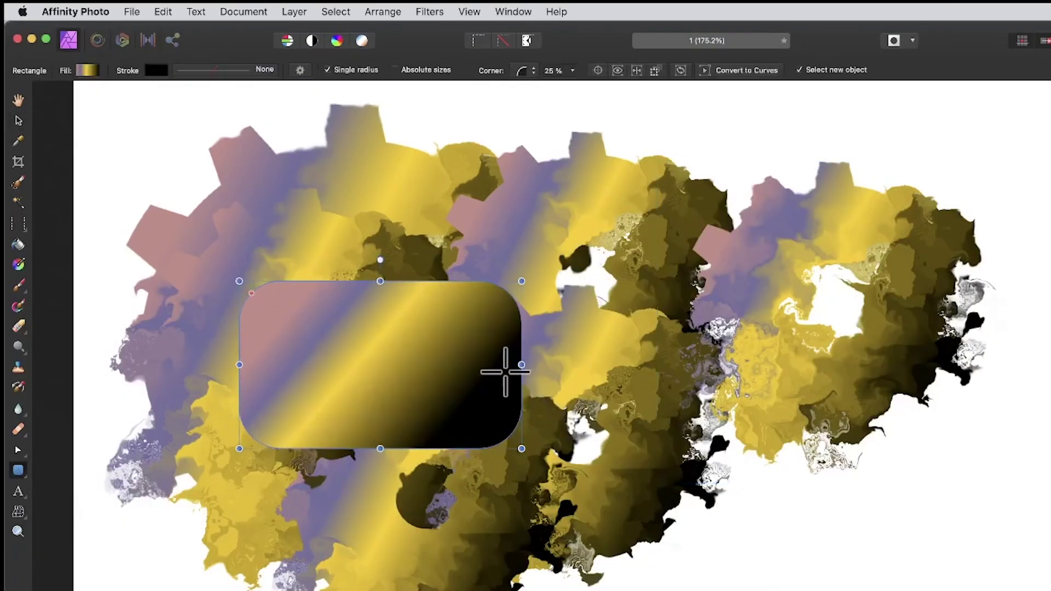
{"action": "left_click", "coordinate": [429, 11]}
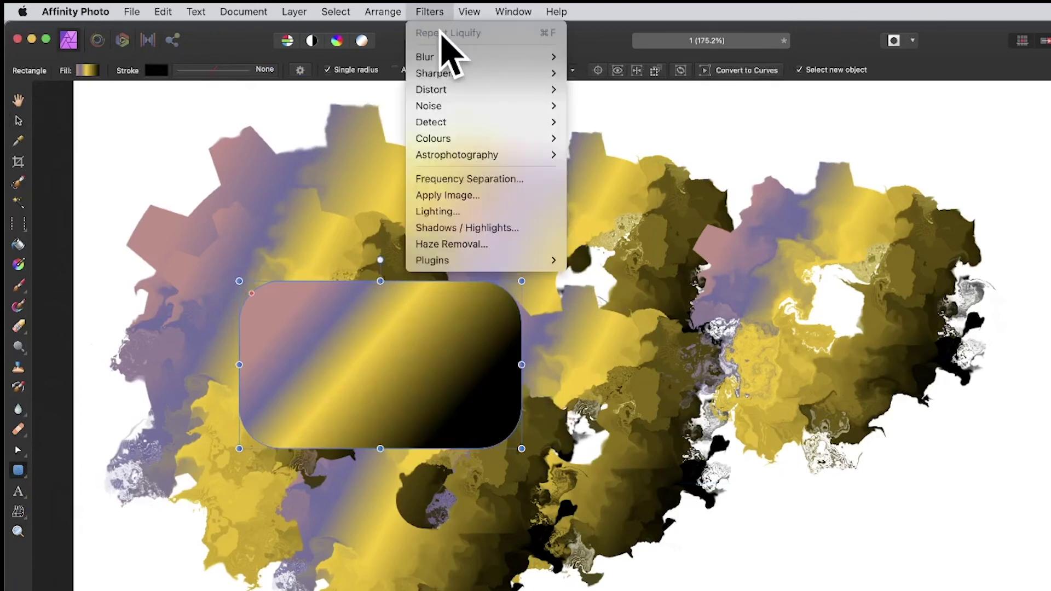
{"action": "mouse_move", "coordinate": [303, 10]}
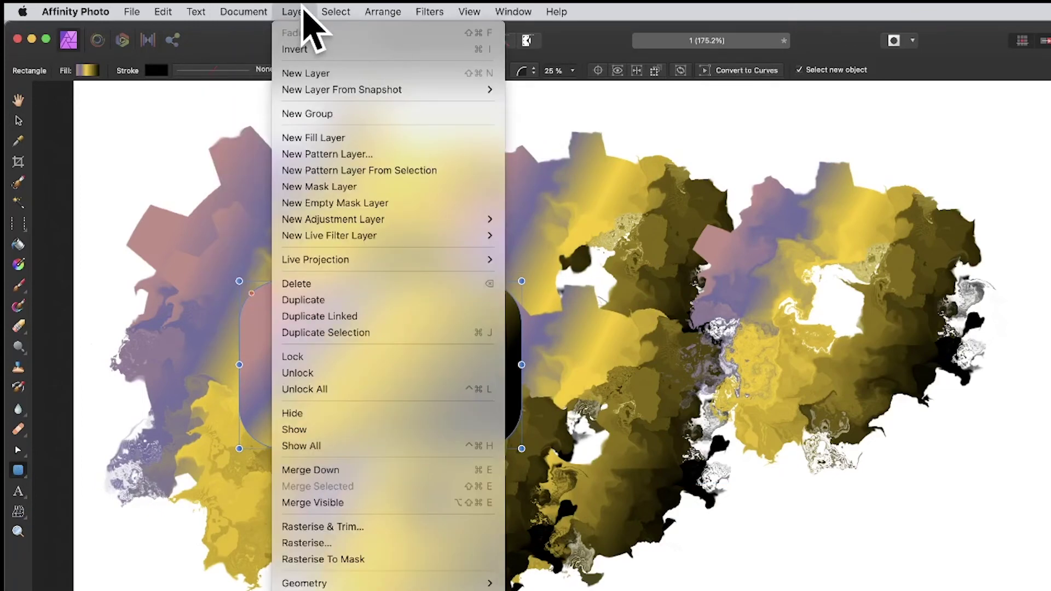
{"action": "left_click", "coordinate": [336, 543]}
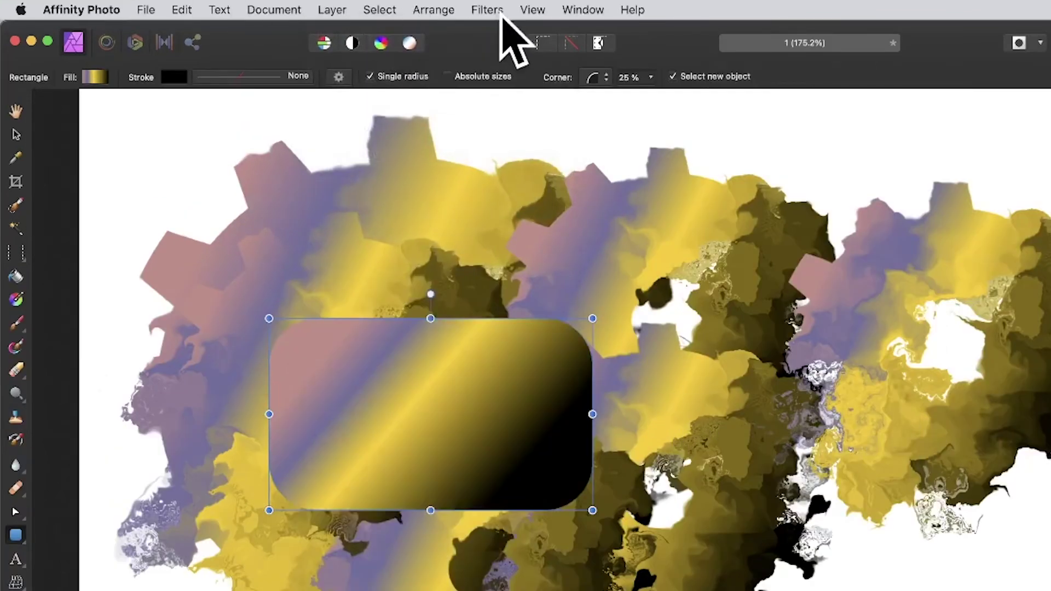
- Apply Repeat Liquify six times to the rasterised rectangle and move it up and left over the largest gear
{"action": "left_click", "coordinate": [487, 10]}
{"action": "left_click", "coordinate": [500, 33]}
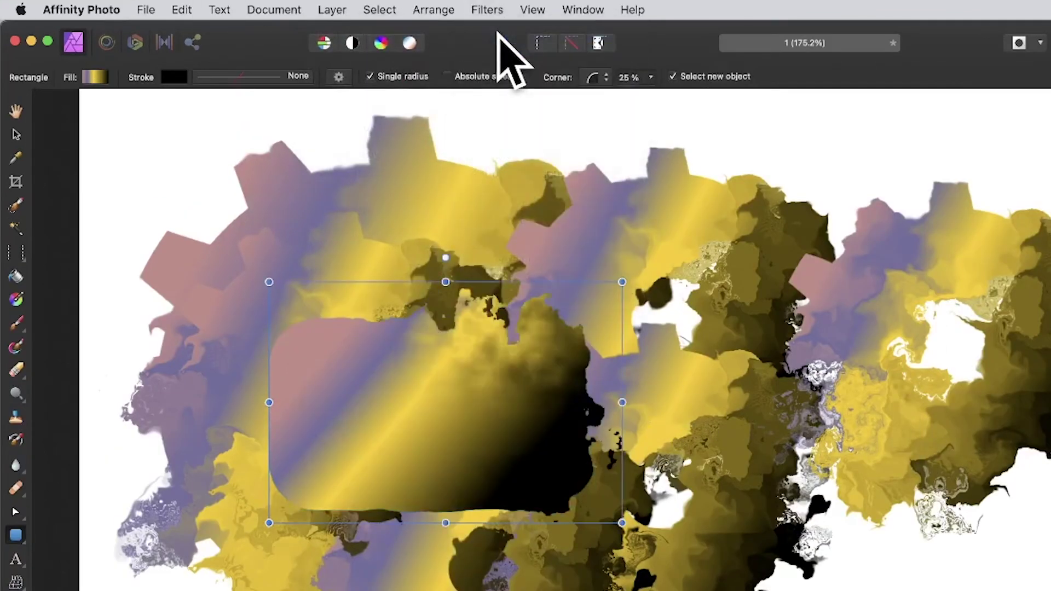
{"action": "left_click", "coordinate": [495, 12]}
{"action": "left_click", "coordinate": [500, 33]}
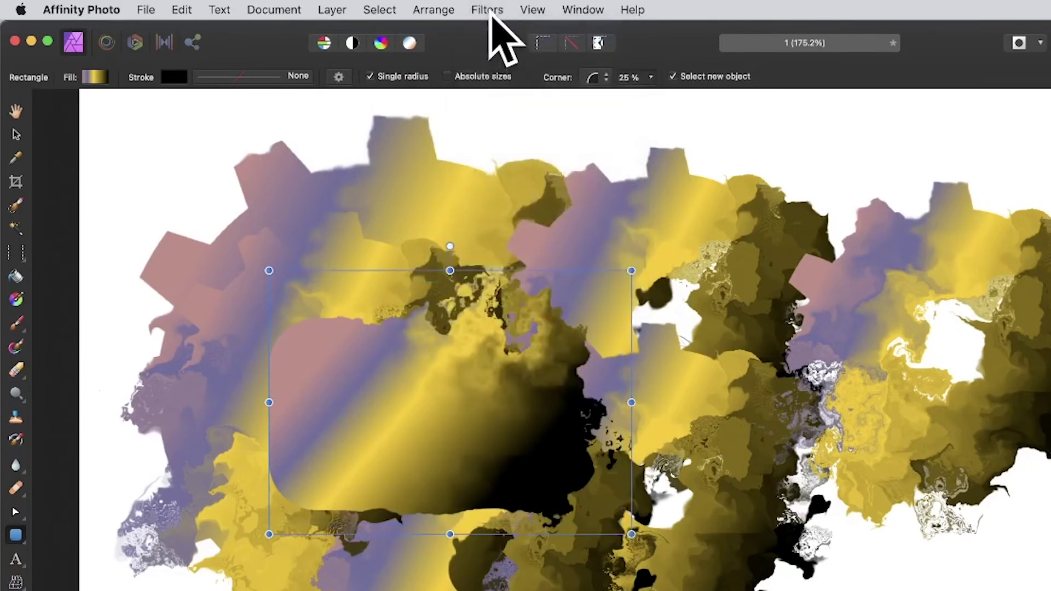
{"action": "left_click", "coordinate": [491, 12]}
{"action": "left_click", "coordinate": [495, 33]}
{"action": "left_click", "coordinate": [488, 12]}
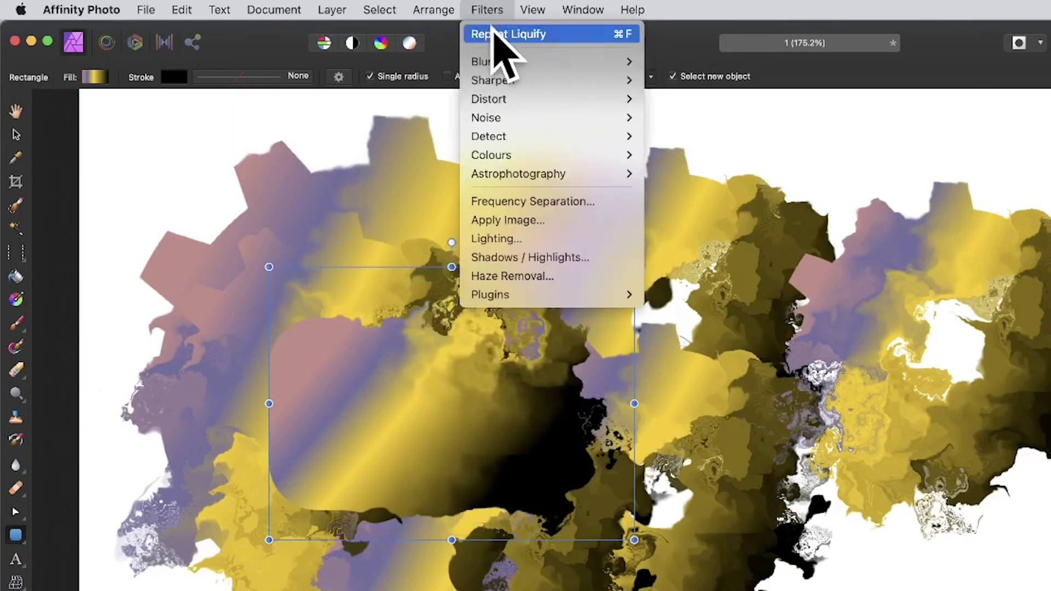
{"action": "left_click", "coordinate": [495, 33]}
{"action": "left_click", "coordinate": [490, 11]}
{"action": "left_click", "coordinate": [498, 33]}
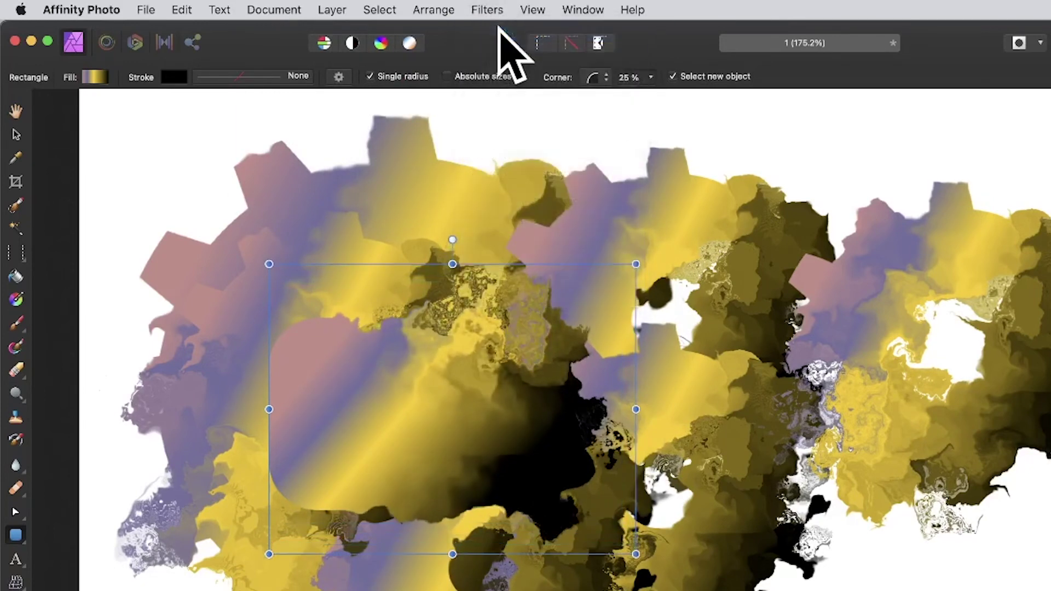
{"action": "left_click", "coordinate": [491, 10]}
{"action": "left_click", "coordinate": [500, 34]}
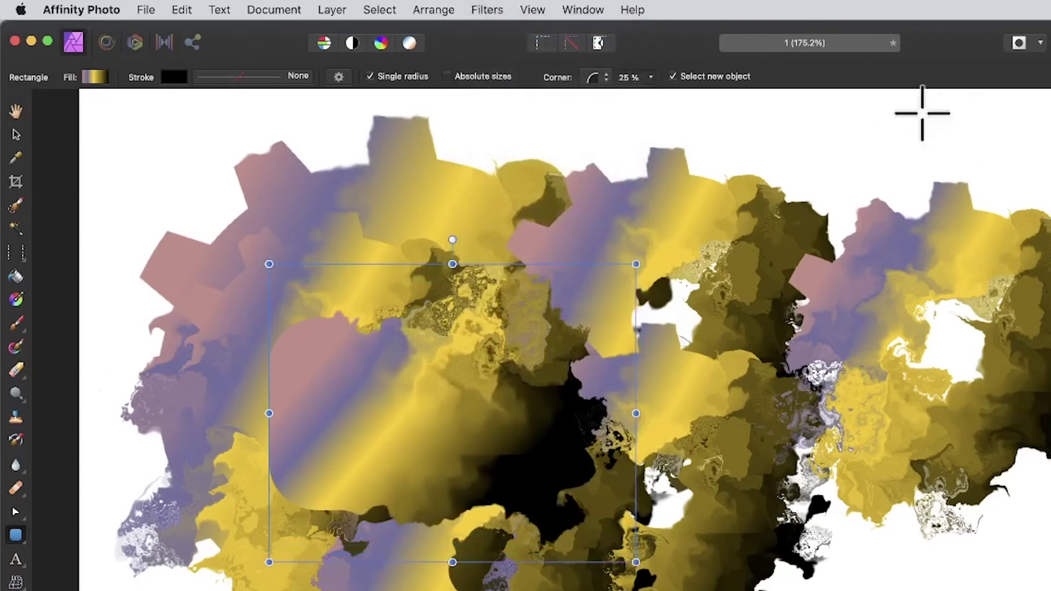
{"action": "left_click", "coordinate": [16, 134]}
{"action": "mouse_move", "coordinate": [534, 452]}
{"action": "left_mouse_down"}
{"action": "mouse_move", "coordinate": [521, 422]}
{"action": "mouse_move", "coordinate": [363, 284]}
{"action": "mouse_move", "coordinate": [400, 321]}
{"action": "left_mouse_up"}
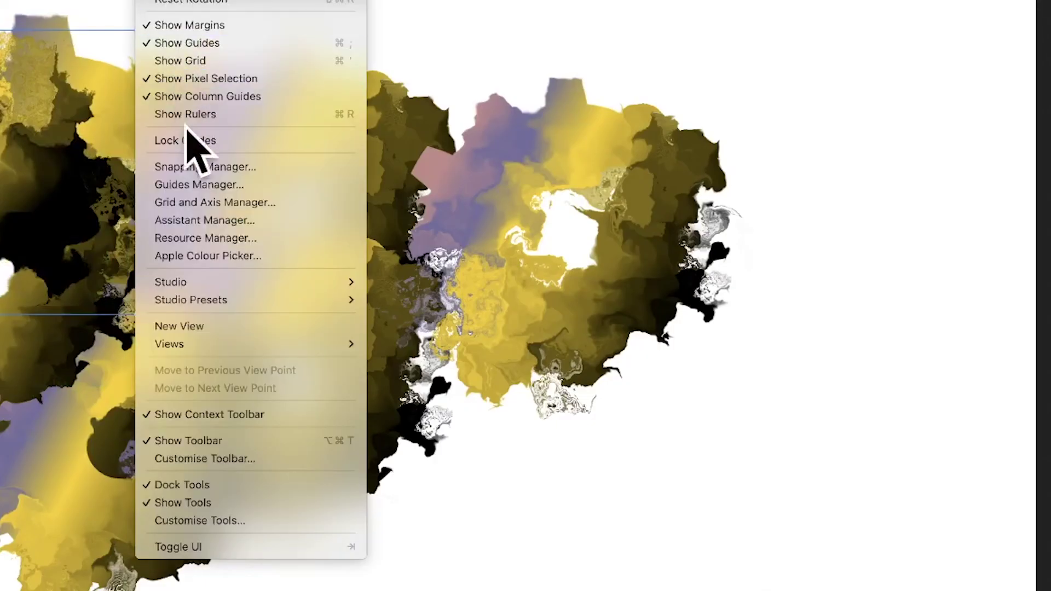
- Show the Layers panel, then add Outer Shadow and 3D layer effects to the distorted rectangle, adjusting the 3D radius
{"action": "mouse_move", "coordinate": [207, 282]}
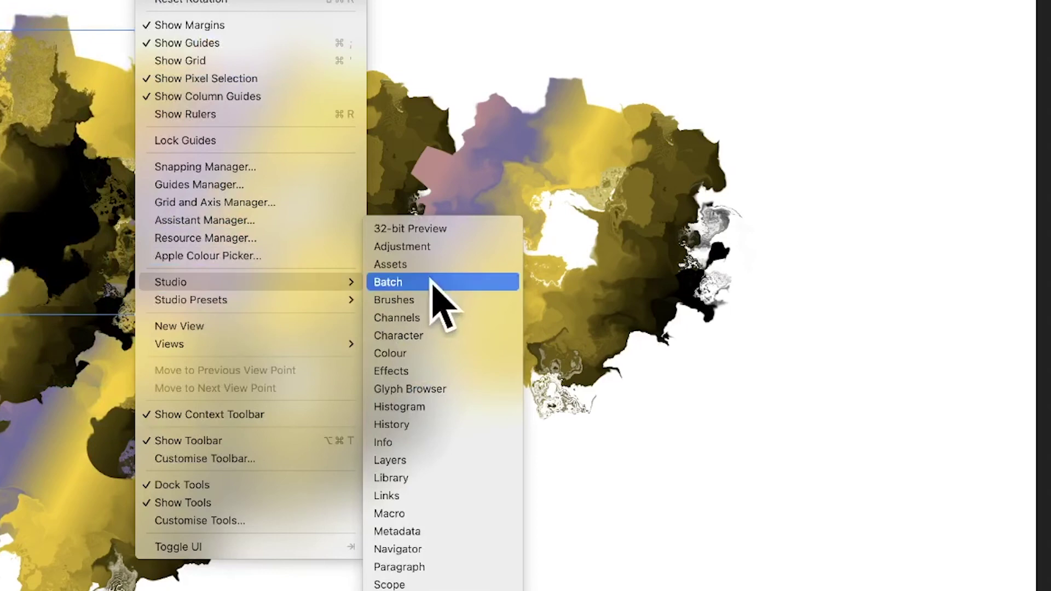
{"action": "left_click", "coordinate": [400, 465]}
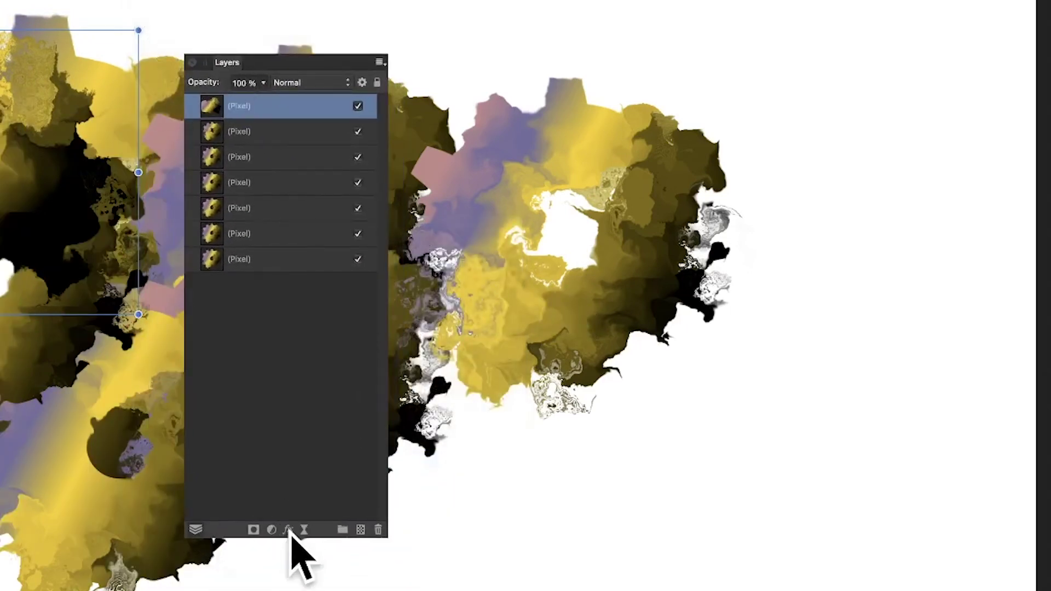
{"action": "left_click", "coordinate": [288, 530]}
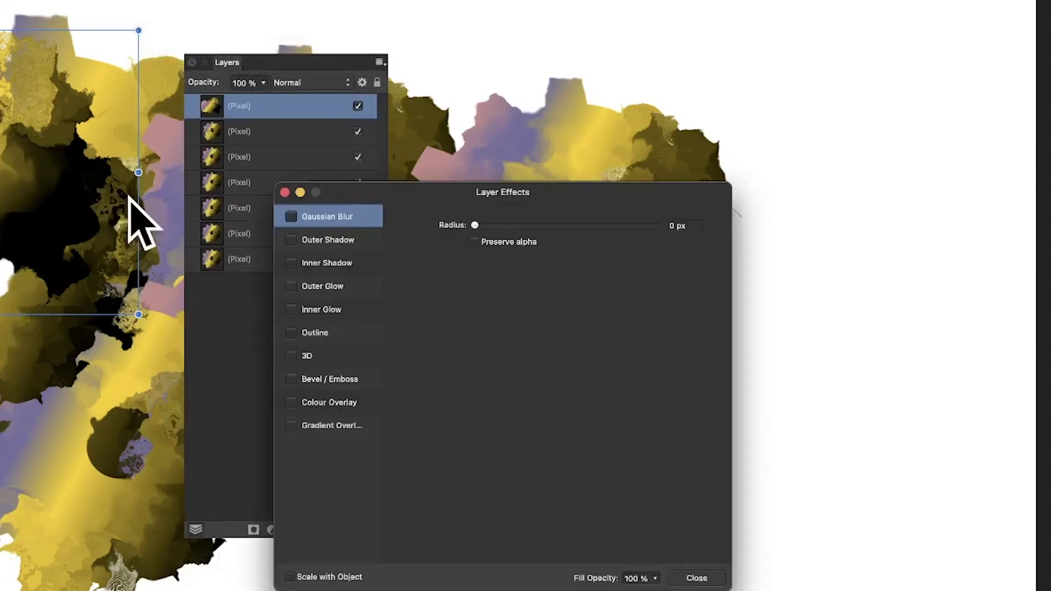
{"action": "left_click", "coordinate": [311, 239]}
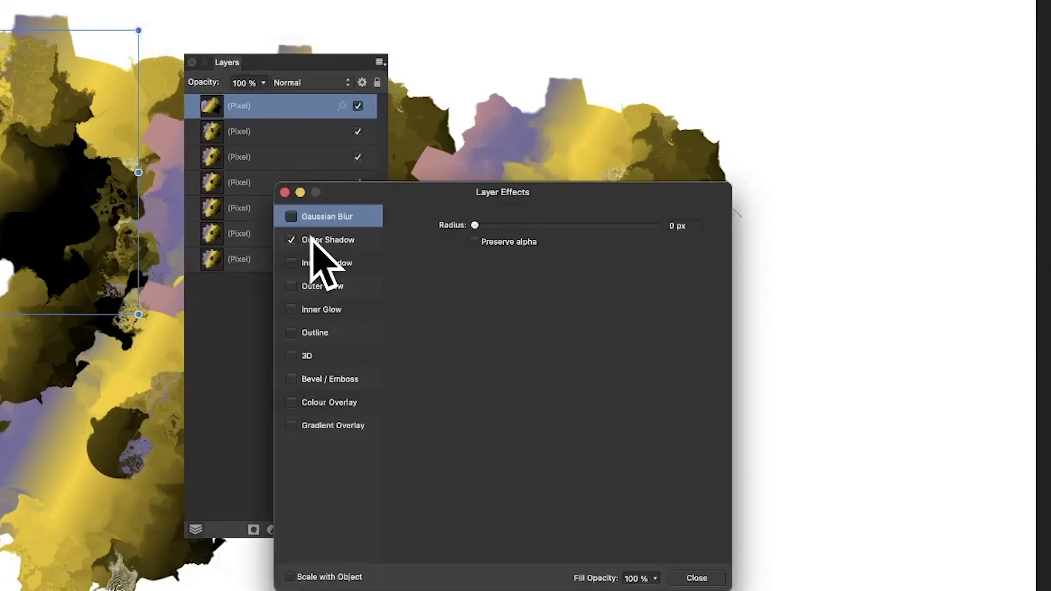
{"action": "left_click", "coordinate": [291, 357]}
{"action": "left_click", "coordinate": [290, 357]}
{"action": "left_click_drag", "start_coordinate": [532, 225], "coordinate": [557, 224]}
{"action": "left_click", "coordinate": [697, 578]}
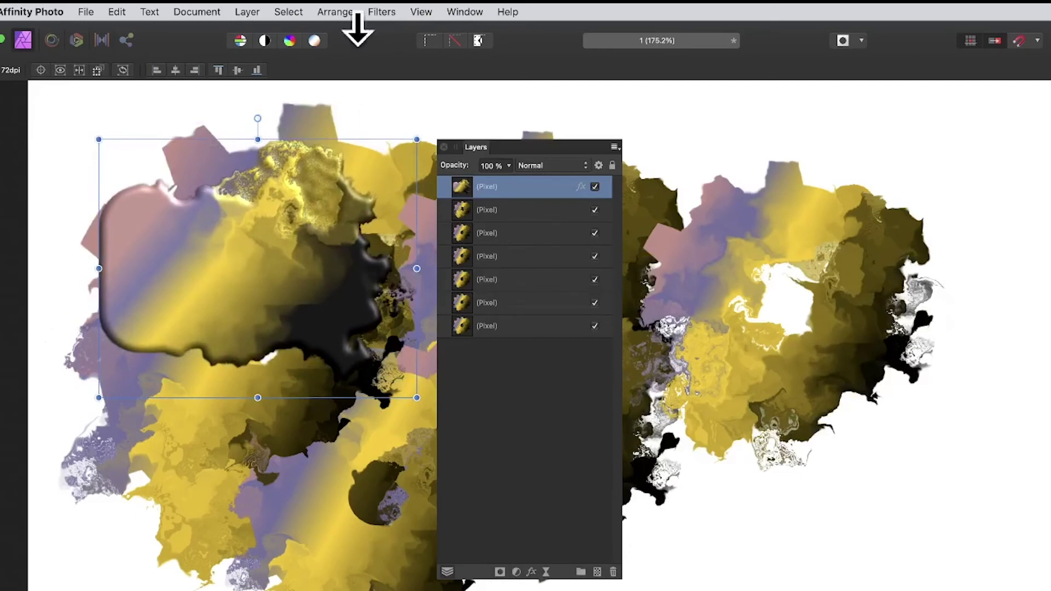
- Reapply Repeat Liquify three times to the embossed shape and place overlapping duplicates to its lower right and lower left
{"action": "left_click", "coordinate": [381, 11]}
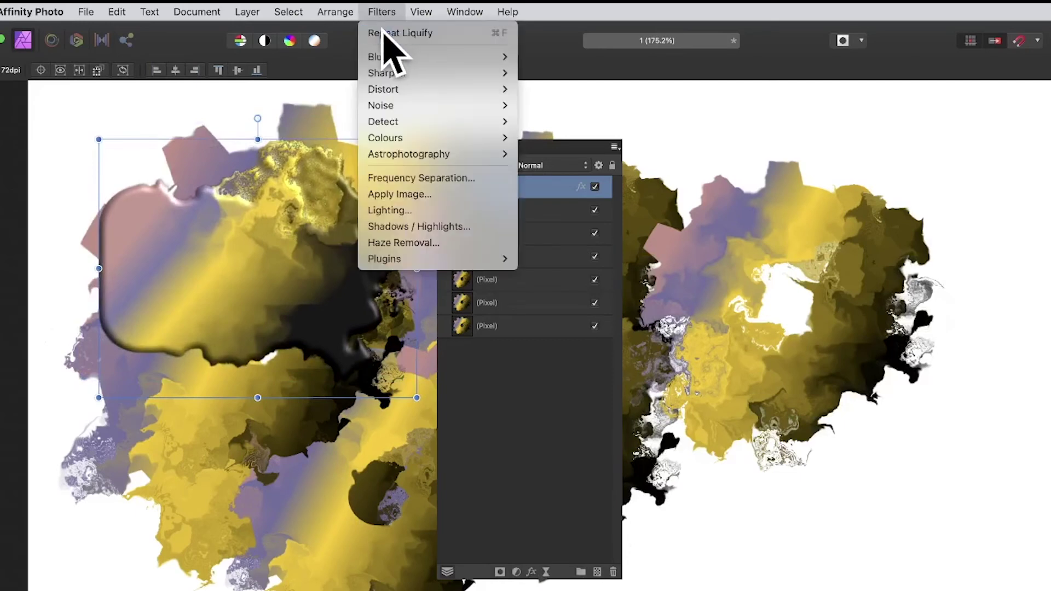
{"action": "left_click", "coordinate": [383, 33]}
{"action": "left_click", "coordinate": [382, 11]}
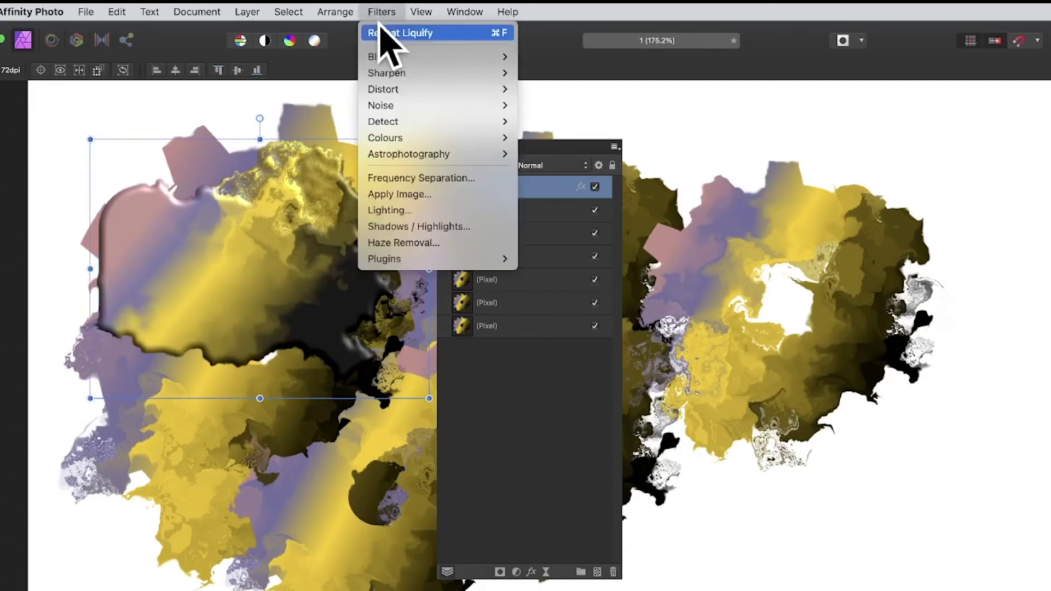
{"action": "left_click", "coordinate": [384, 33]}
{"action": "left_click", "coordinate": [382, 11]}
{"action": "left_click", "coordinate": [384, 34]}
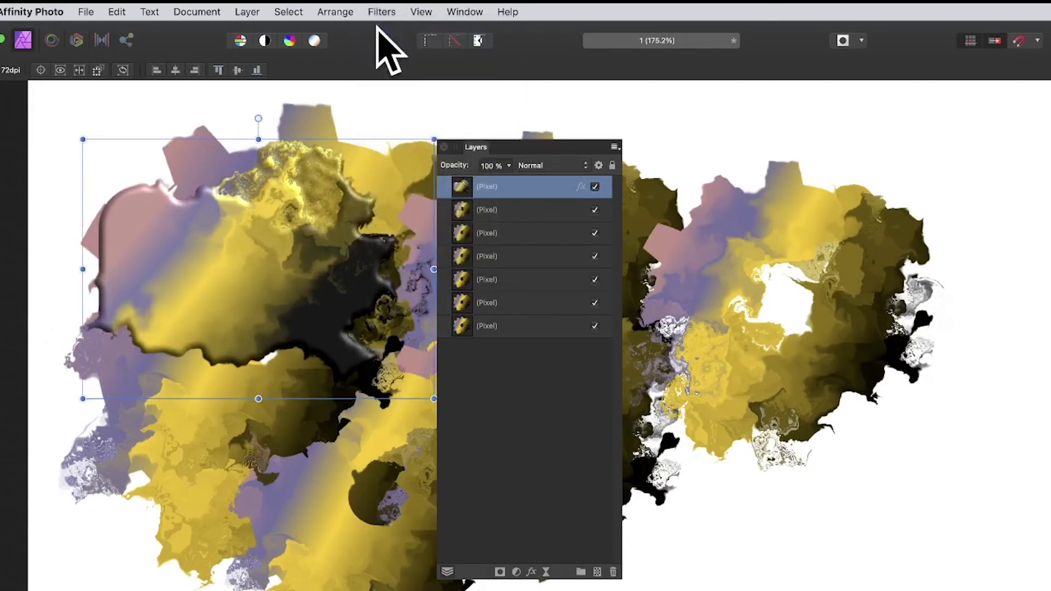
{"action": "left_click_drag", "start_coordinate": [279, 263], "coordinate": [246, 418]}
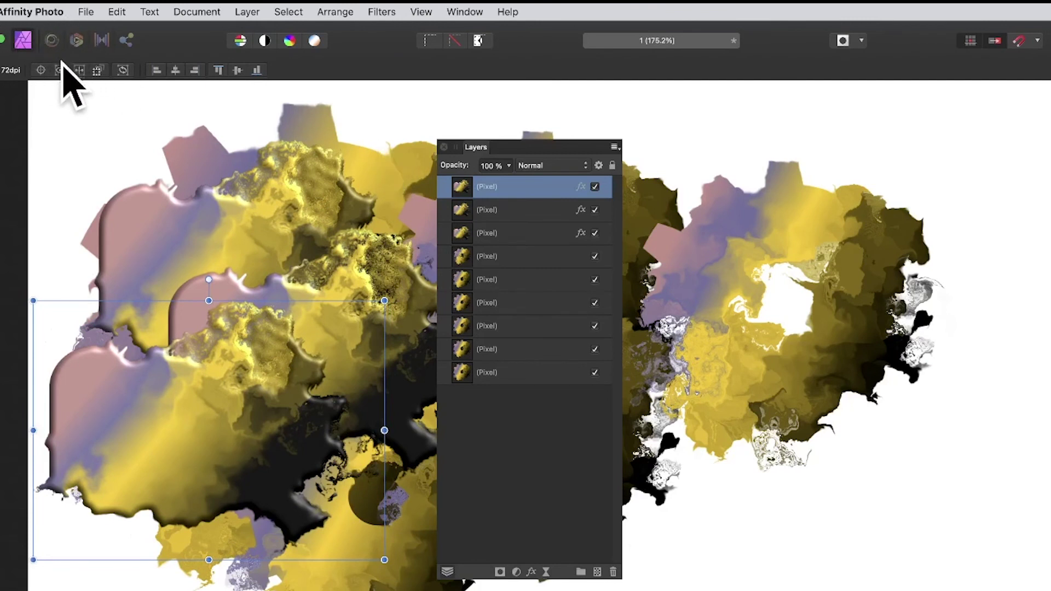
- Try the Colour Burn blend mode on the topmost embossed copy and set its blend mode to Difference
{"action": "left_click", "coordinate": [247, 12]}
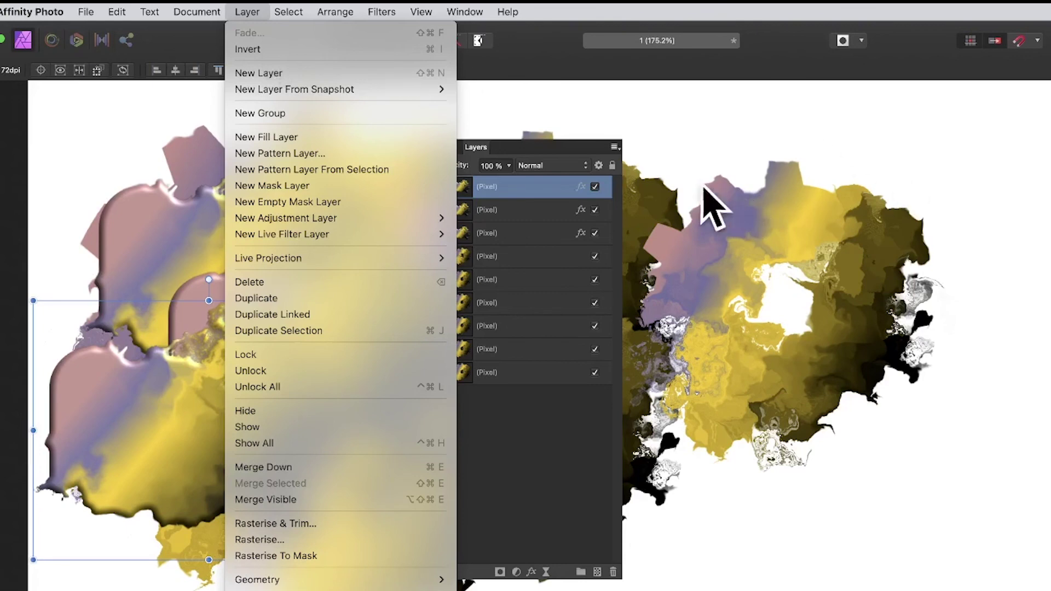
{"action": "left_click", "coordinate": [559, 187]}
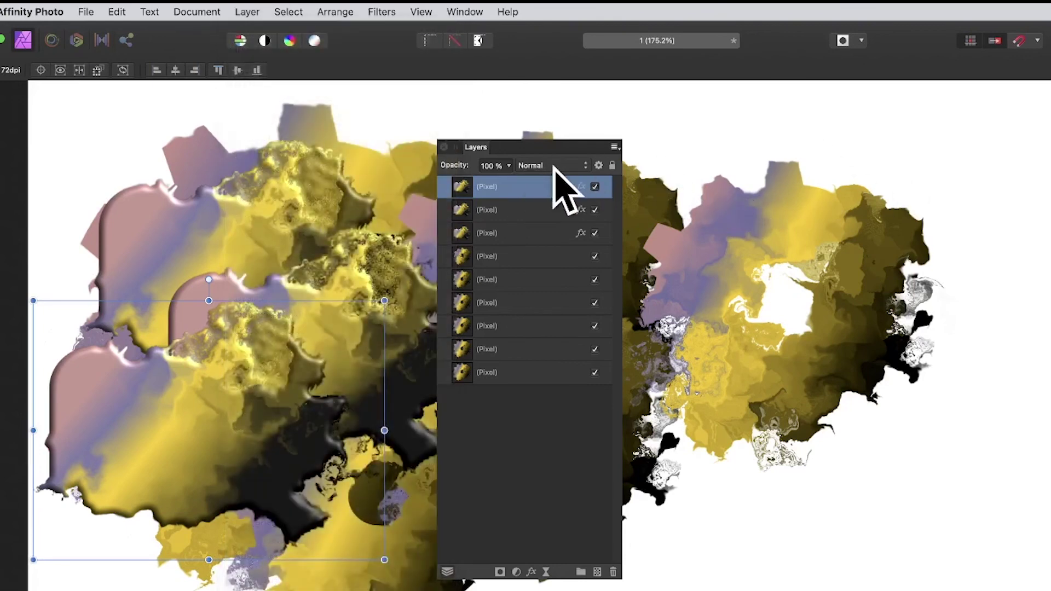
{"action": "left_click", "coordinate": [547, 166]}
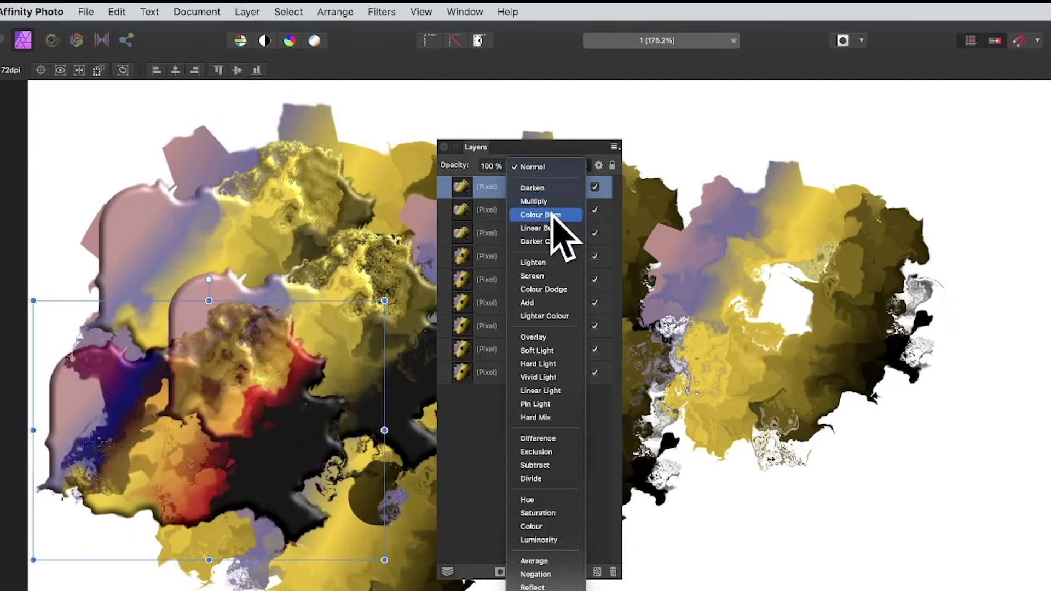
{"action": "left_click", "coordinate": [555, 215]}
{"action": "left_click", "coordinate": [545, 166]}
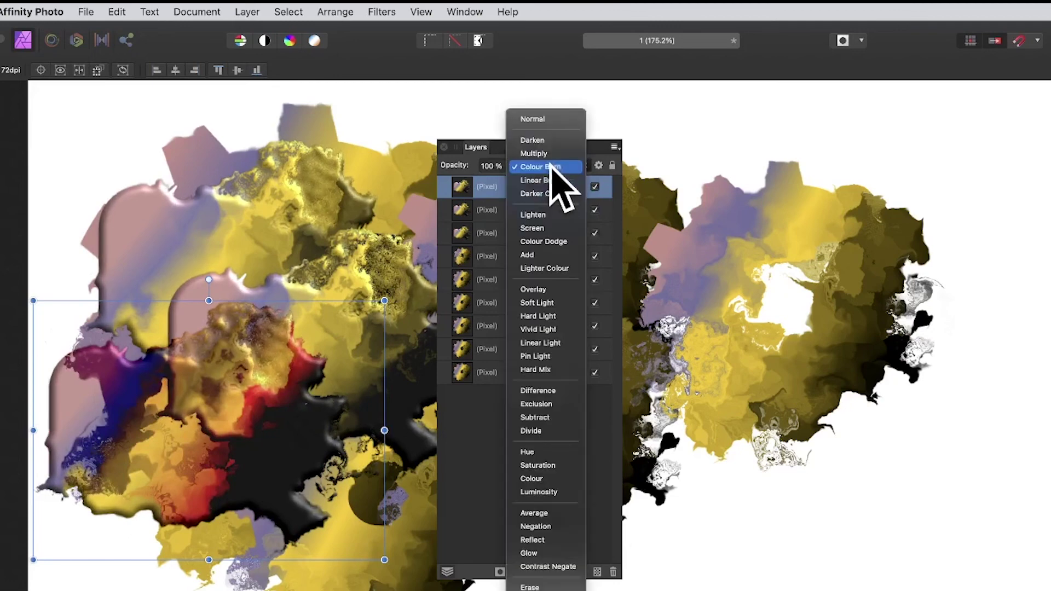
{"action": "left_click", "coordinate": [549, 391]}
- Move the Difference-blended copy up over the upper-left shapes and enlarge it
{"action": "left_click_drag", "start_coordinate": [234, 364], "coordinate": [253, 171]}
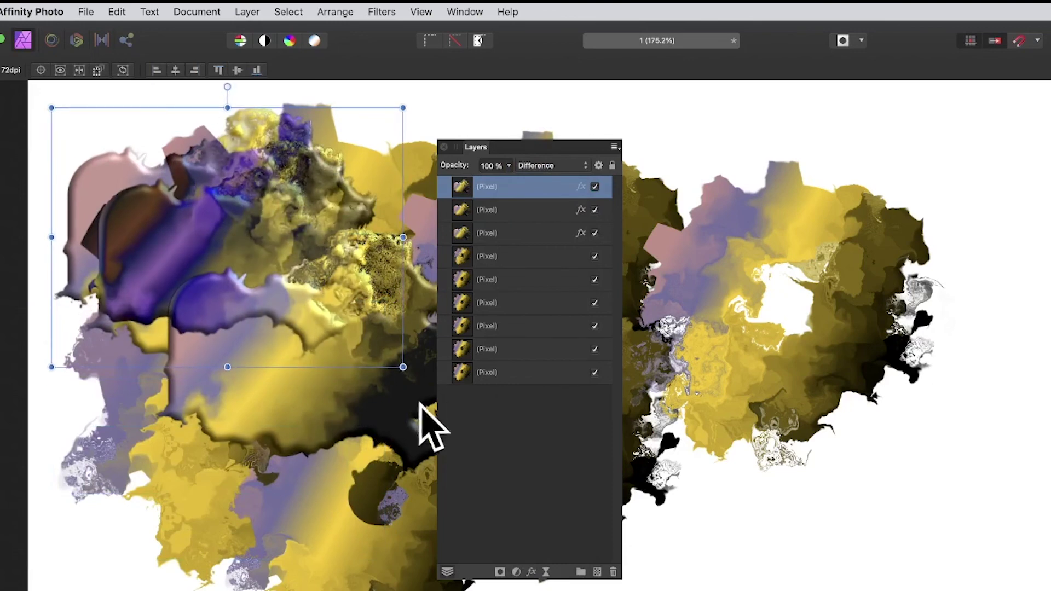
{"action": "left_click_drag", "start_coordinate": [403, 367], "coordinate": [512, 454]}
{"action": "left_click_drag", "start_coordinate": [325, 304], "coordinate": [335, 260]}
- Reapply Repeat Liquify twice to the enlarged copy and move the Layers panel away from it
{"action": "left_click", "coordinate": [376, 15]}
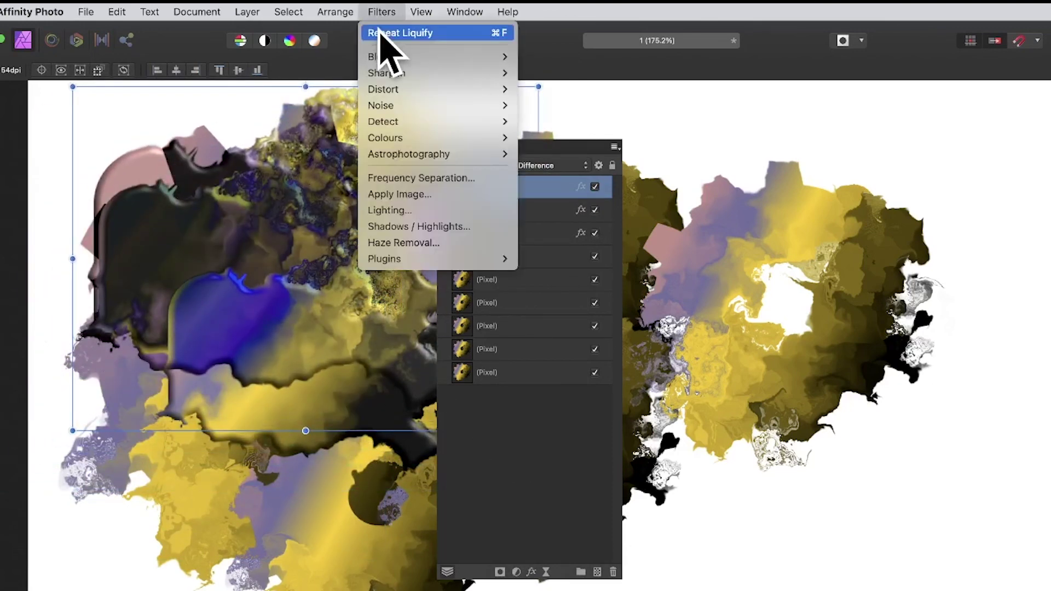
{"action": "left_click", "coordinate": [379, 32]}
{"action": "left_click", "coordinate": [368, 14]}
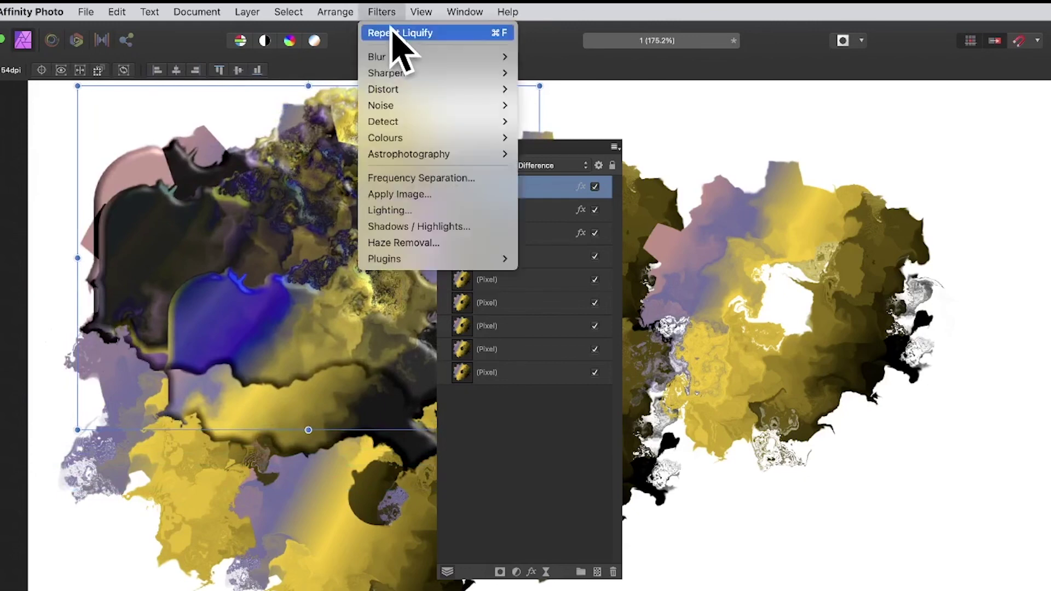
{"action": "left_click", "coordinate": [392, 31]}
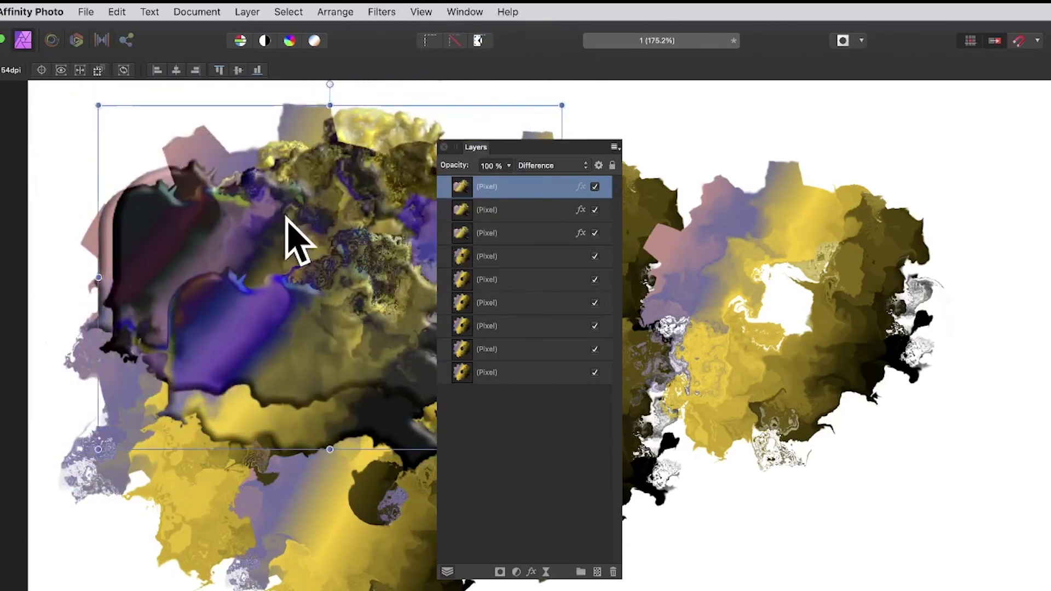
{"action": "left_click_drag", "start_coordinate": [471, 147], "coordinate": [646, 149]}
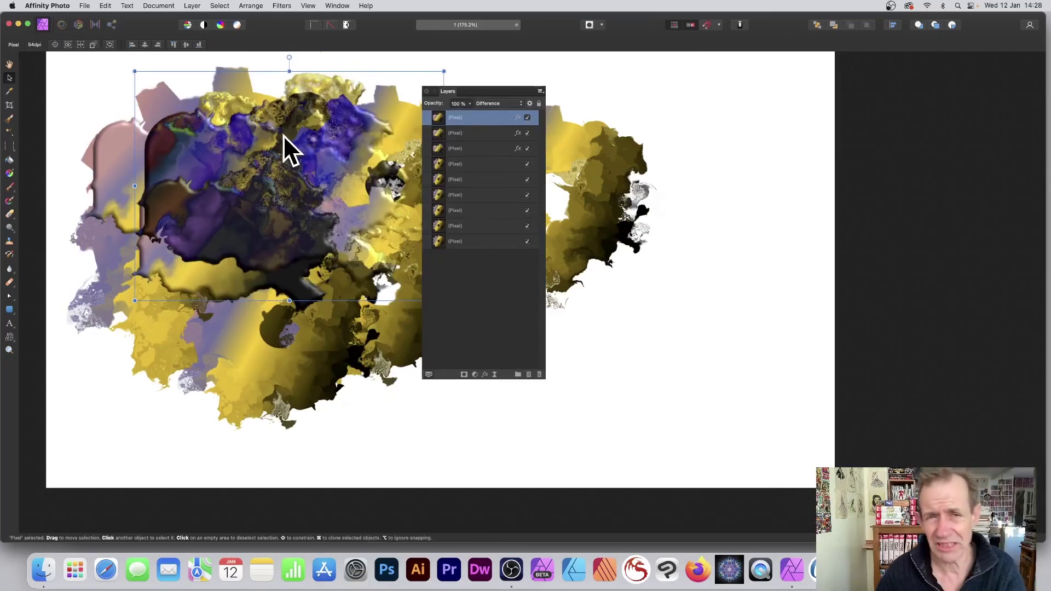